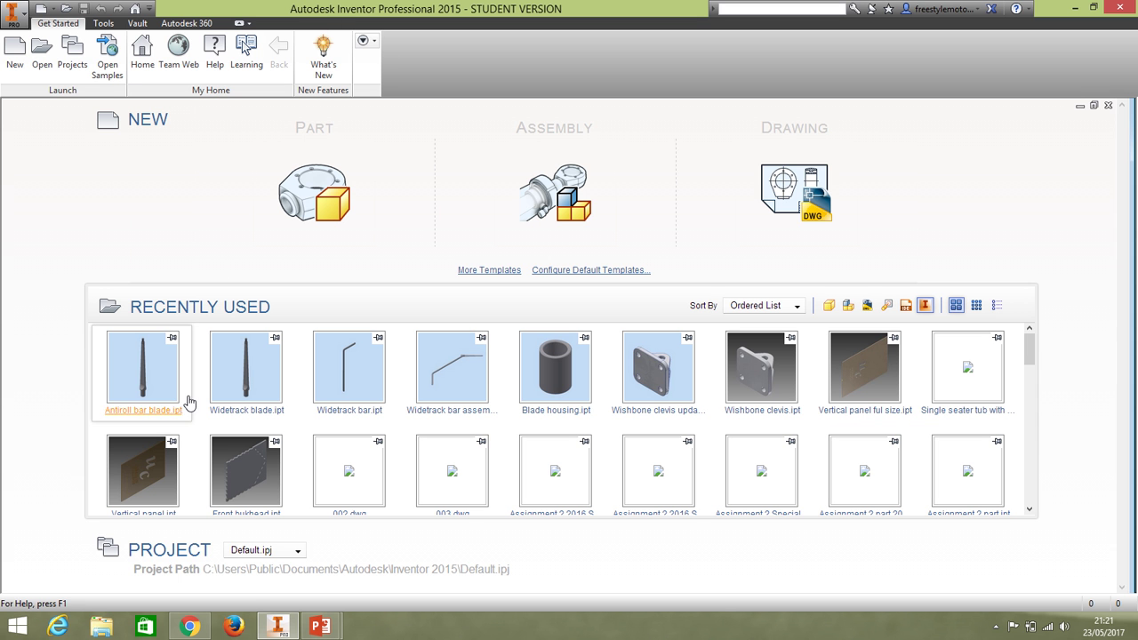
Switch to the course page in Chrome and download the Antiroll bar blade file from the Unit 8: Engineering Design topic
mouse_move(192, 628)
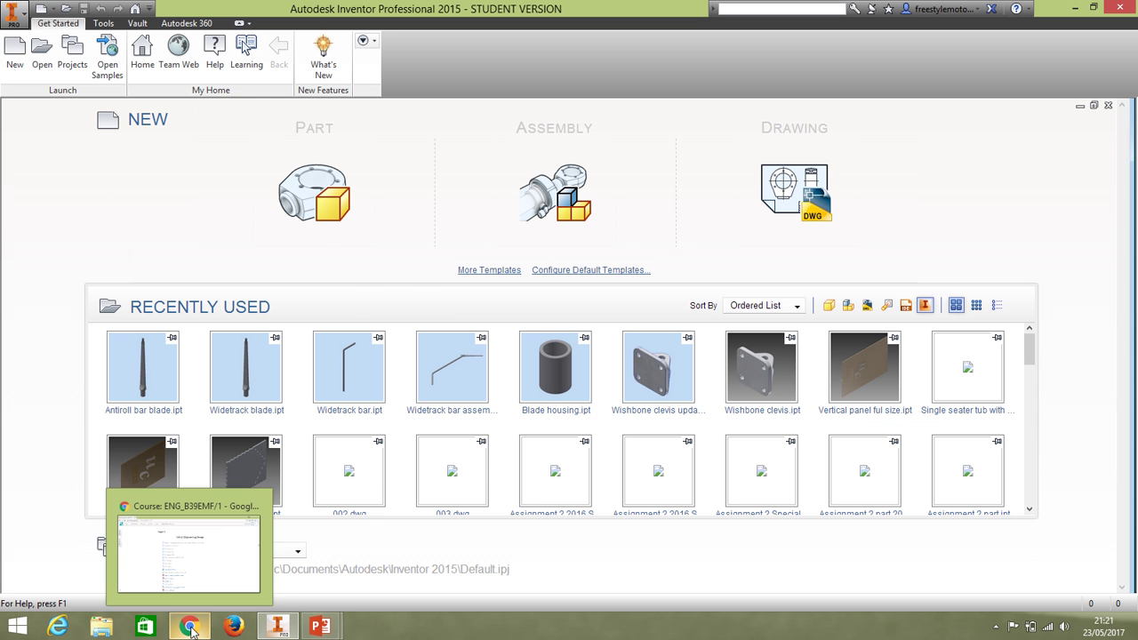
left_click(190, 627)
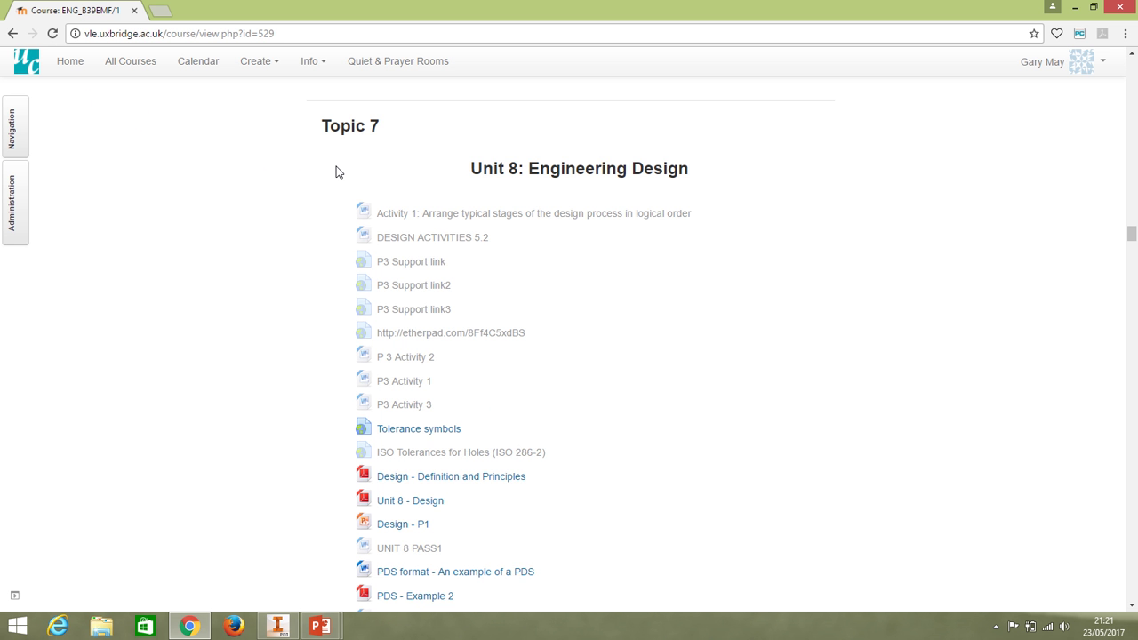
scroll(336, 167, "up", 3)
scroll(336, 167, "down", 2)
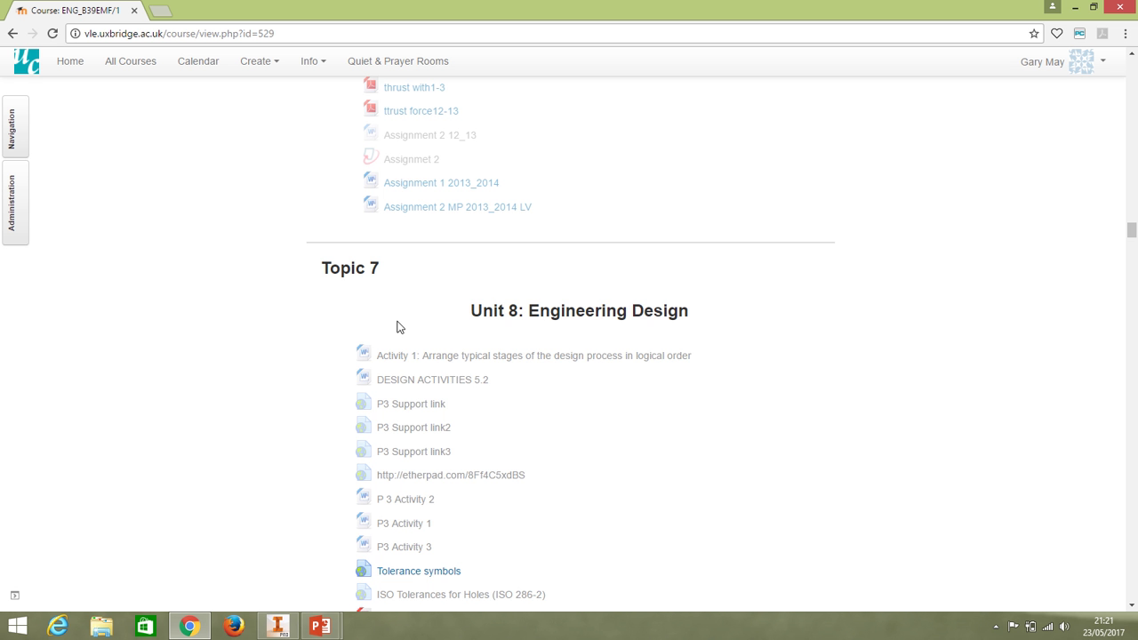
scroll(371, 321, "down", 4)
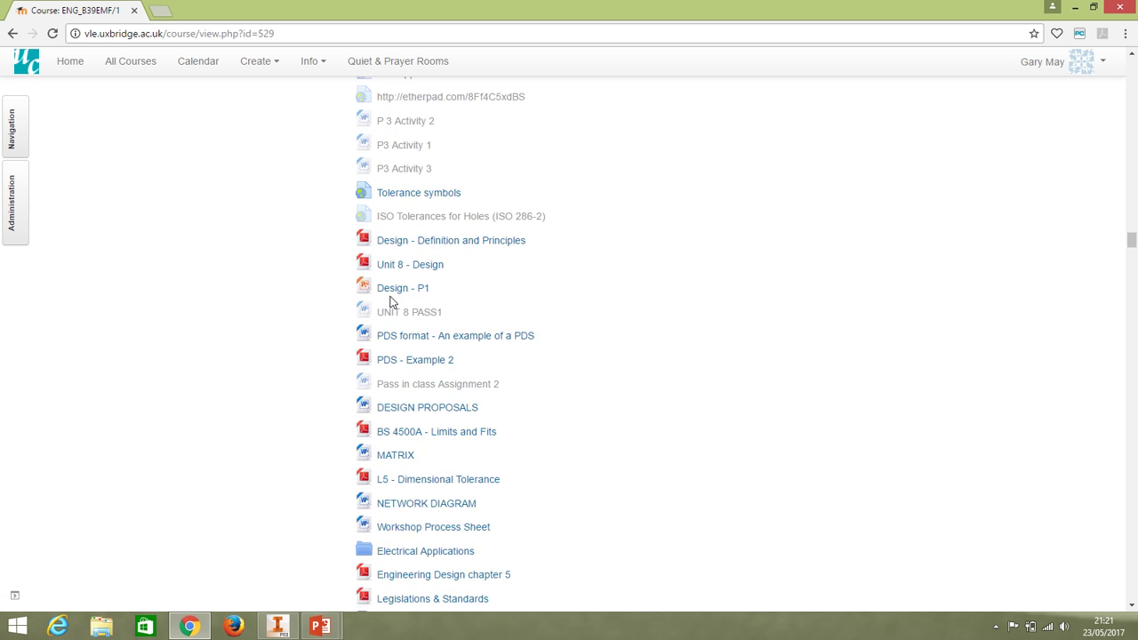
scroll(389, 302, "down", 6)
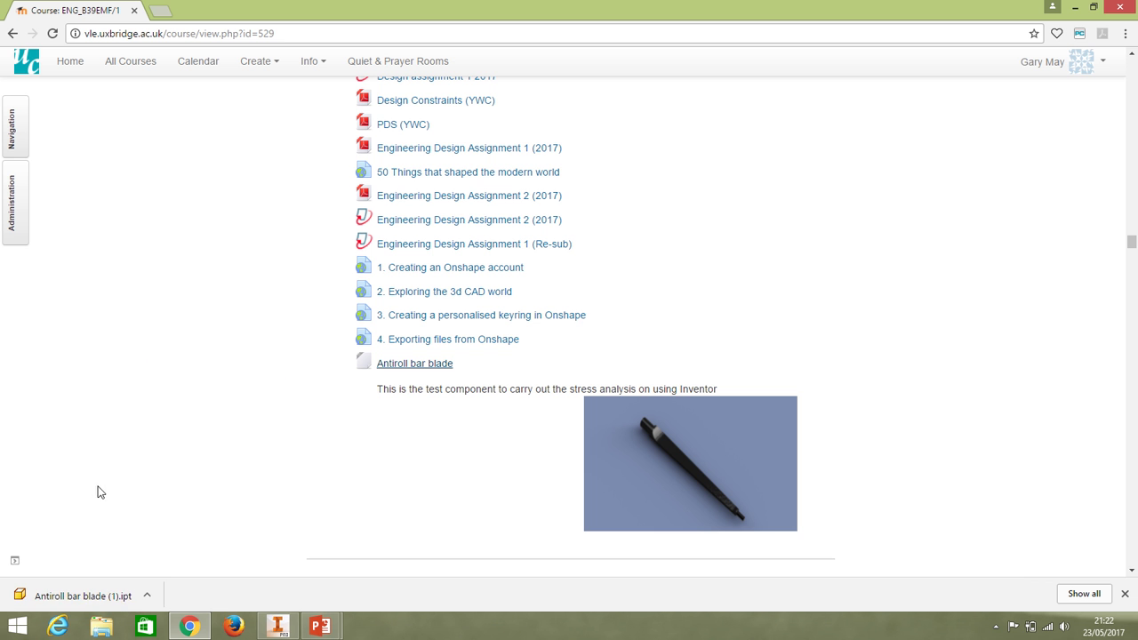
Copy the downloaded Antiroll bar blade (1) part file from the Downloads folder to the Desktop
right_click(89, 592)
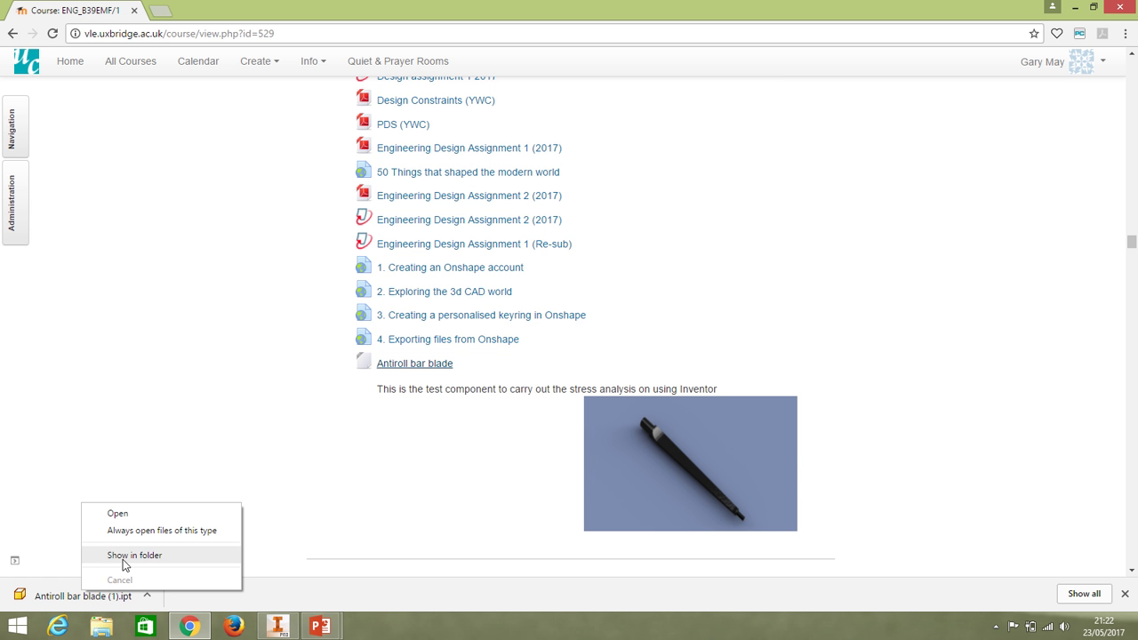
left_click(124, 559)
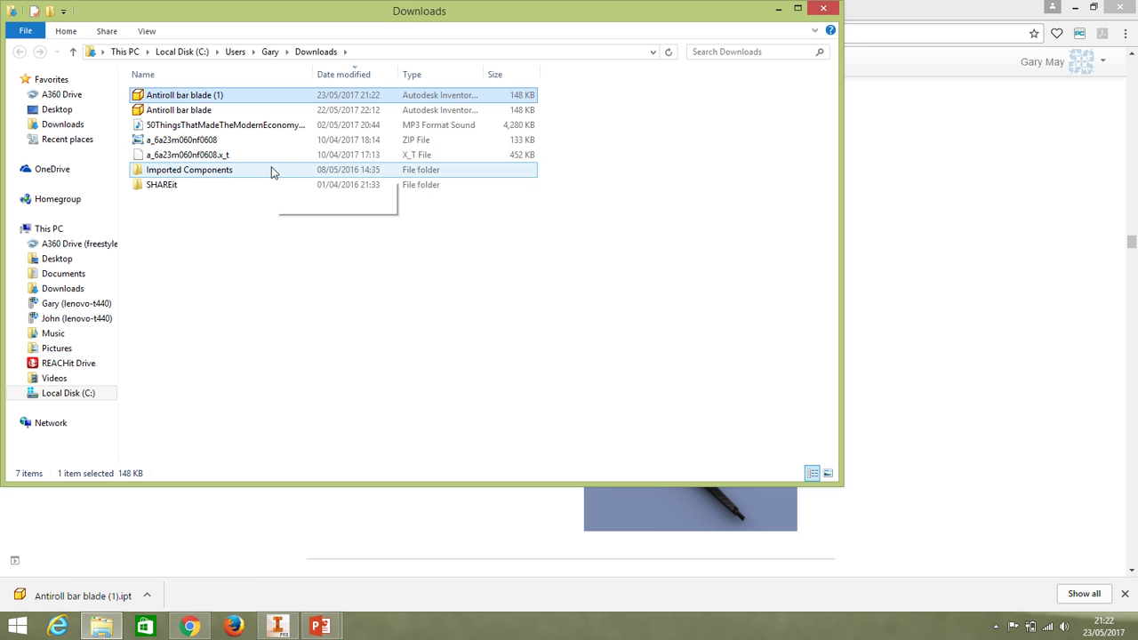
right_click(181, 95)
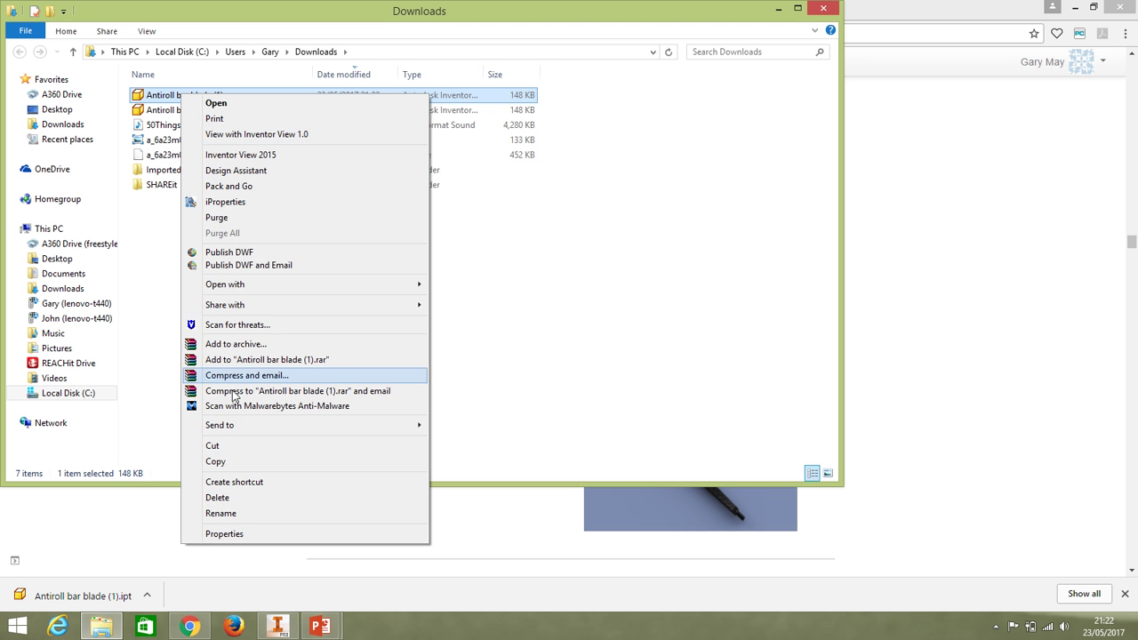
left_click(216, 462)
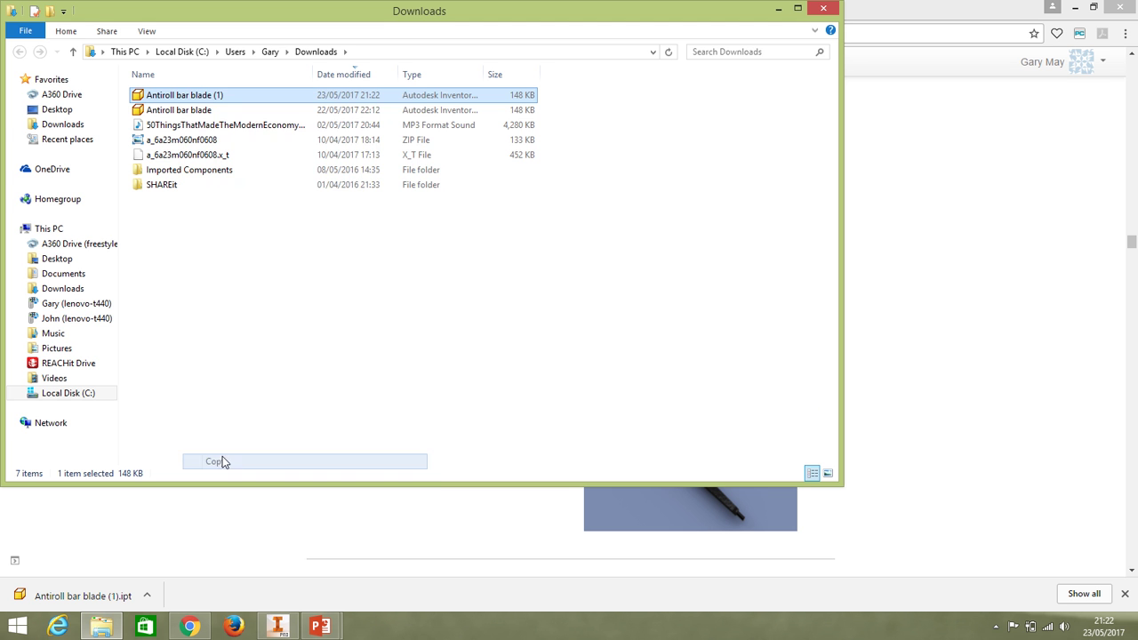
left_click(56, 109)
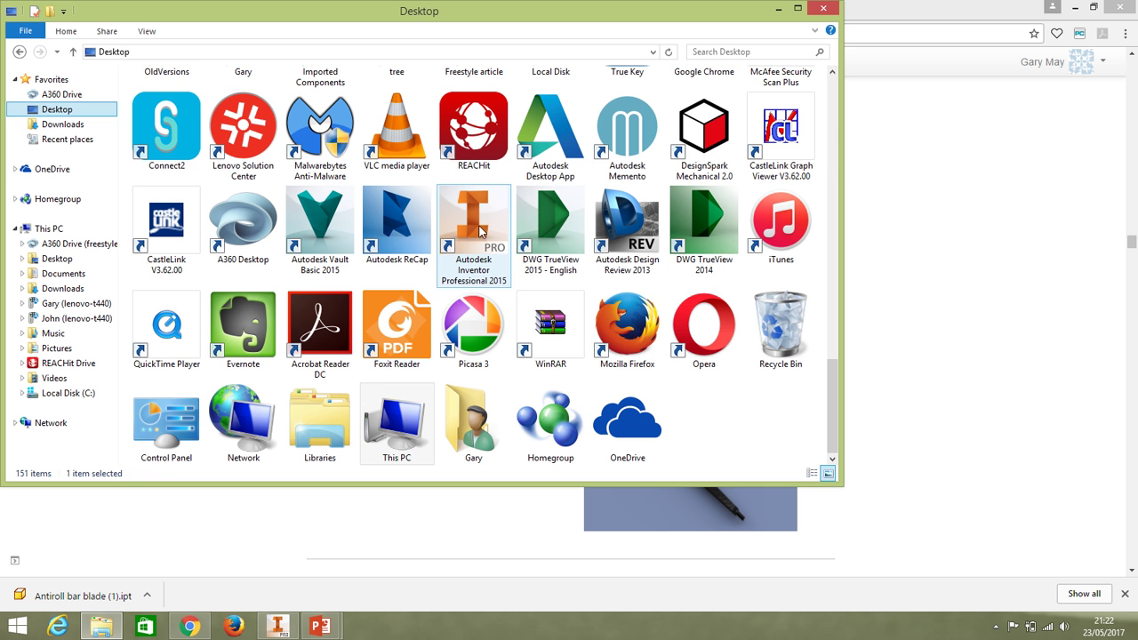
right_click(710, 415)
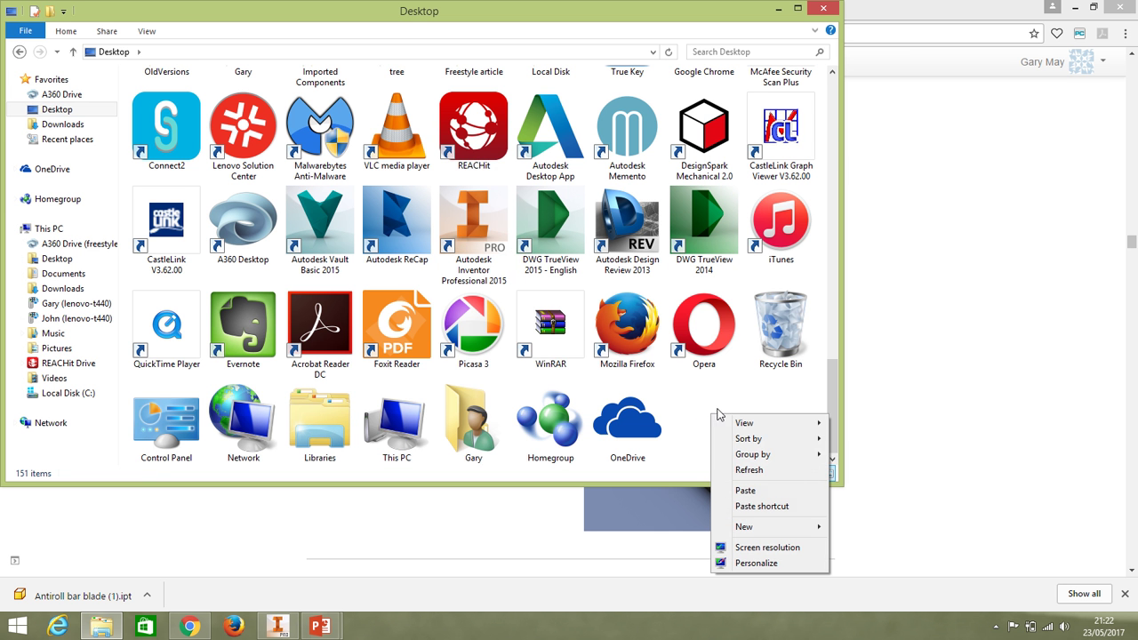
left_click(745, 490)
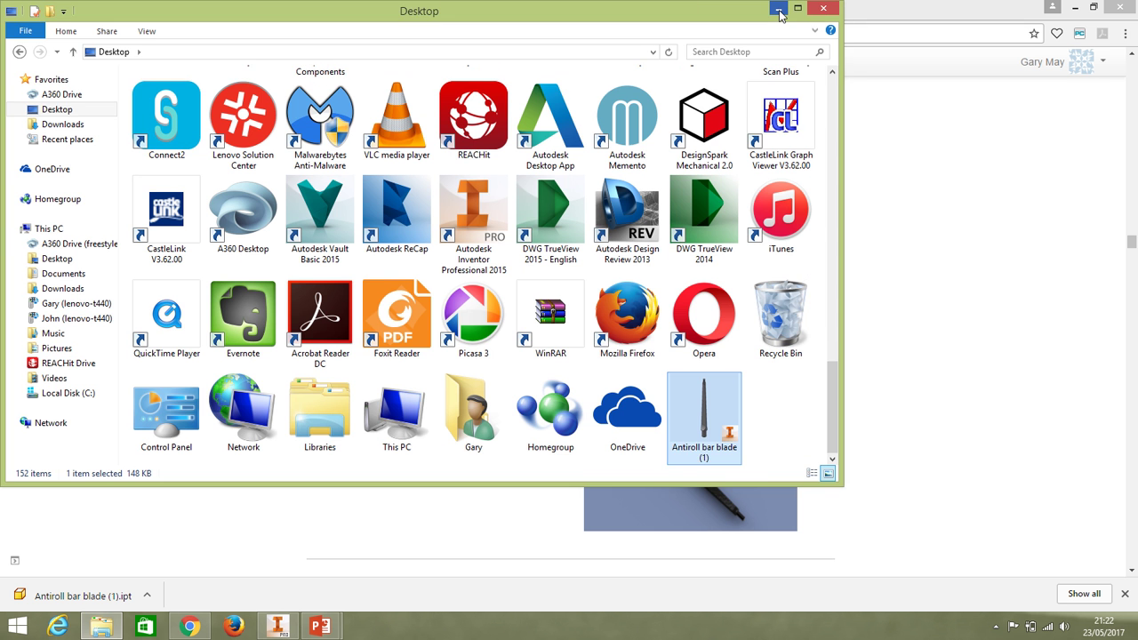
left_click(778, 11)
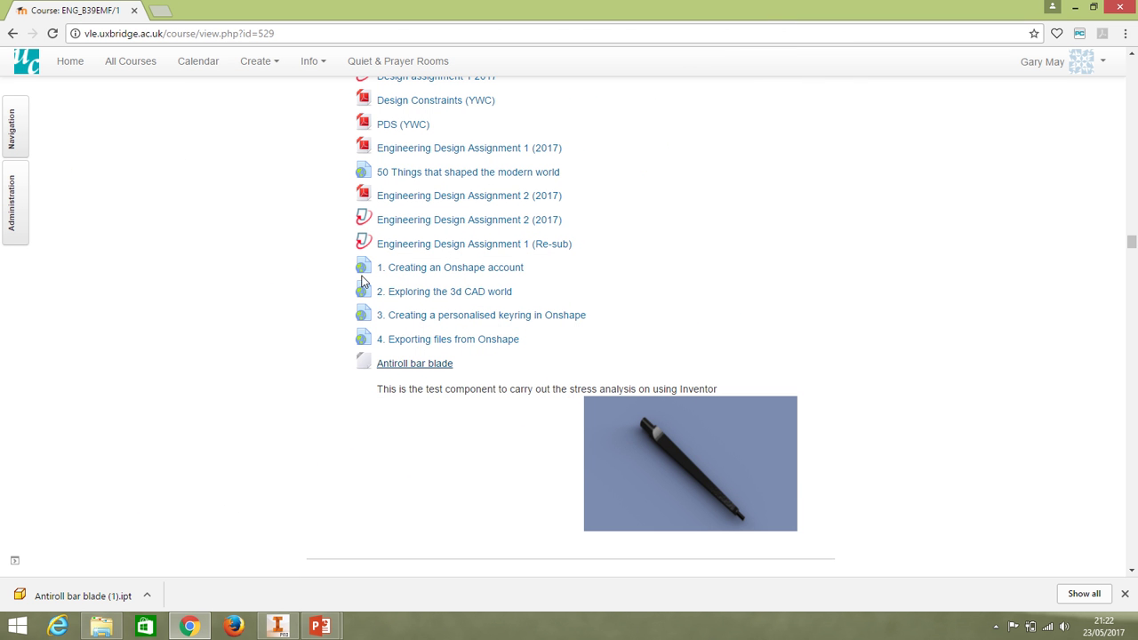
Switch to Autodesk Inventor and open the Antiroll bar blade part from the Desktop
left_click(280, 626)
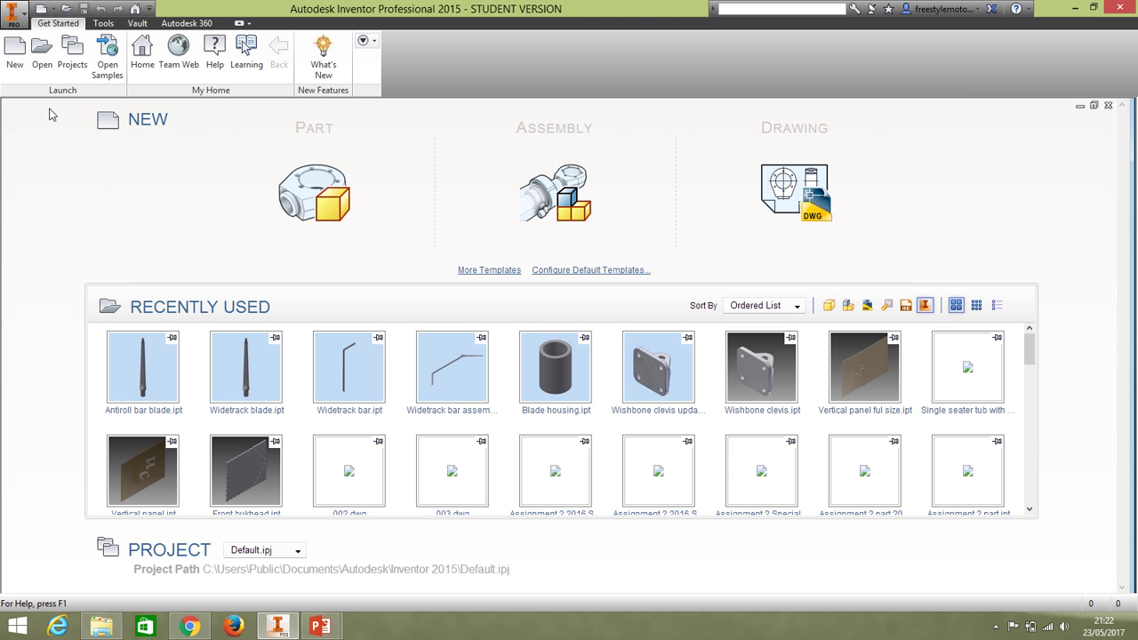
left_click(21, 16)
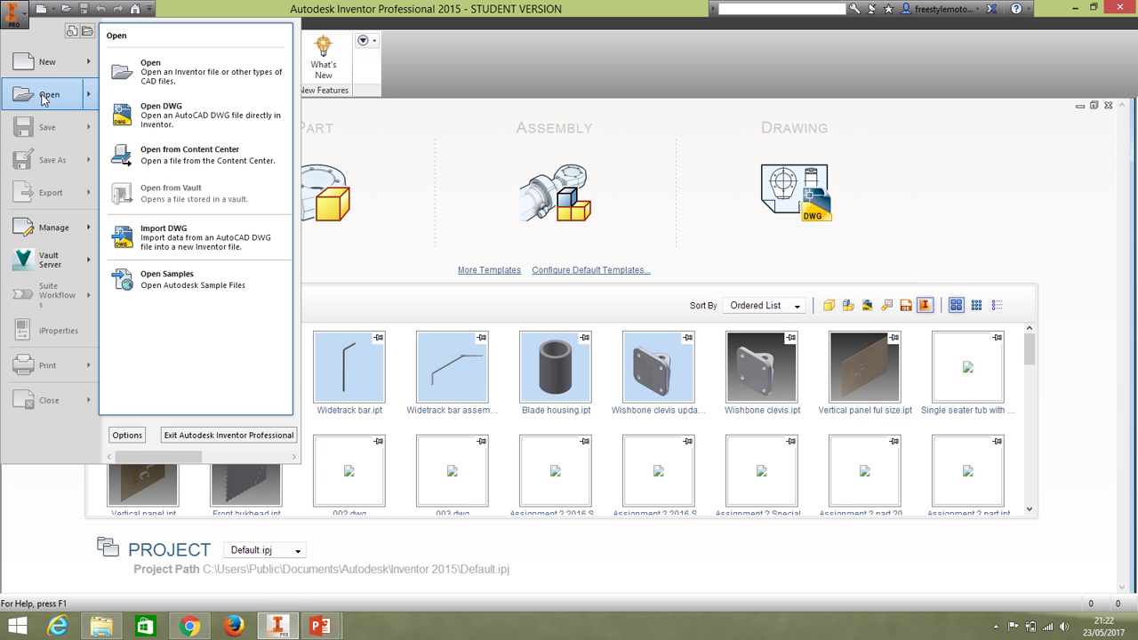
mouse_move(47, 63)
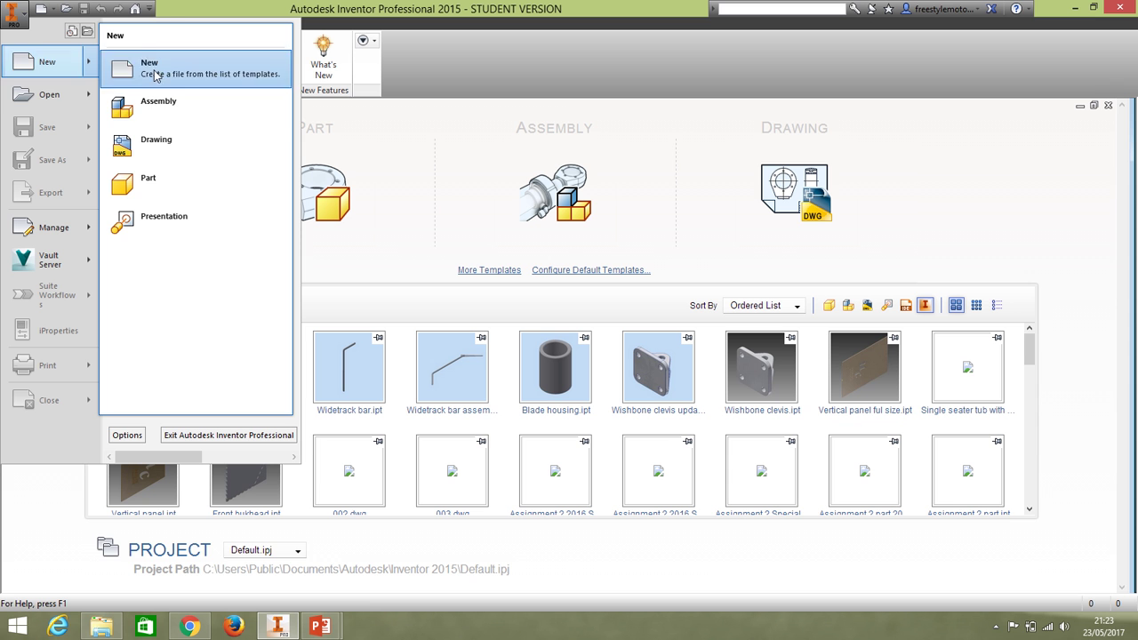
mouse_move(40, 96)
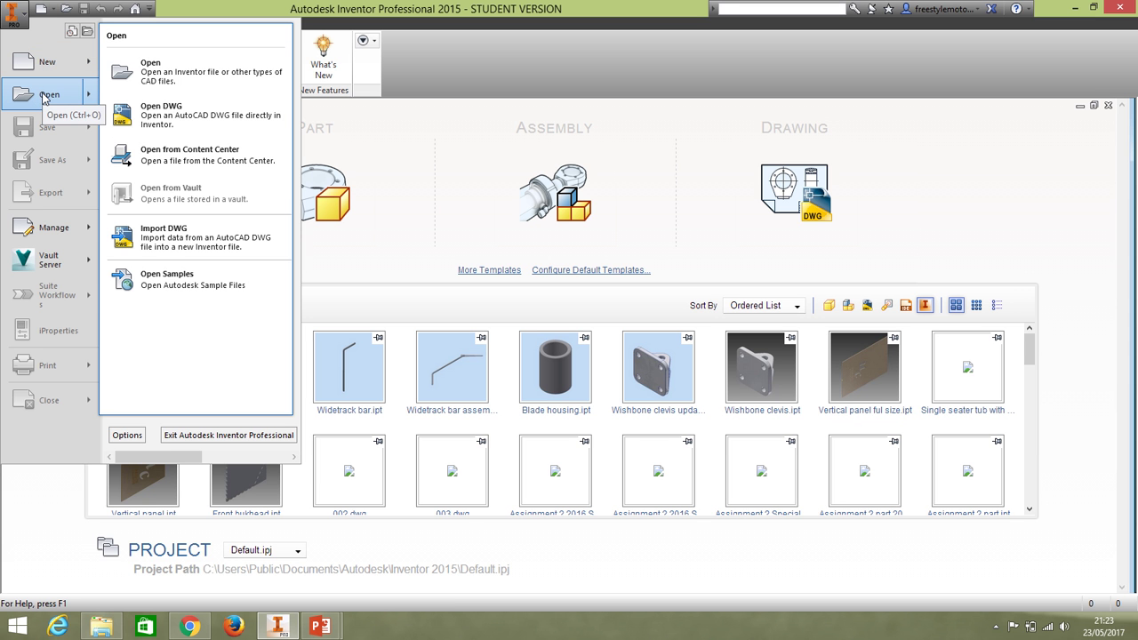
left_click(174, 76)
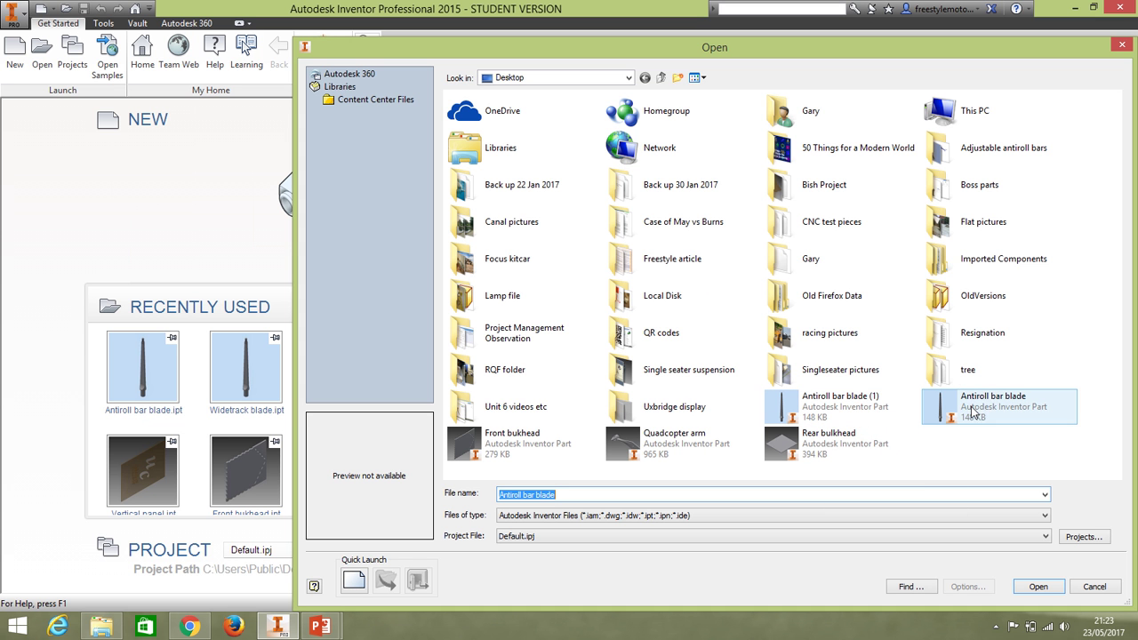
mouse_move(977, 414)
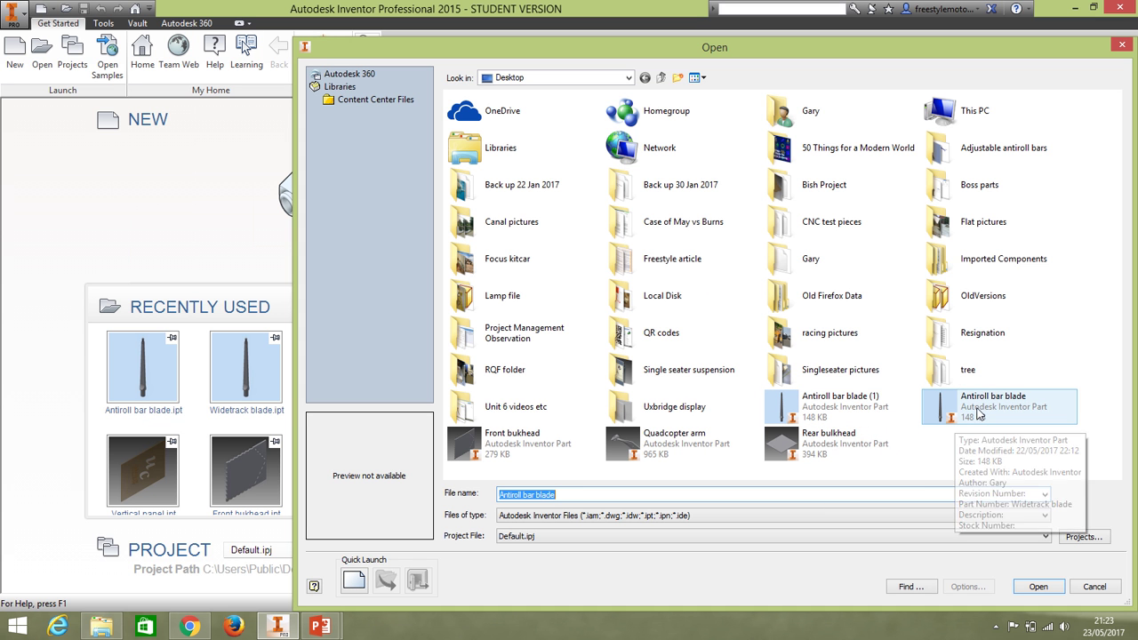
left_click(978, 414)
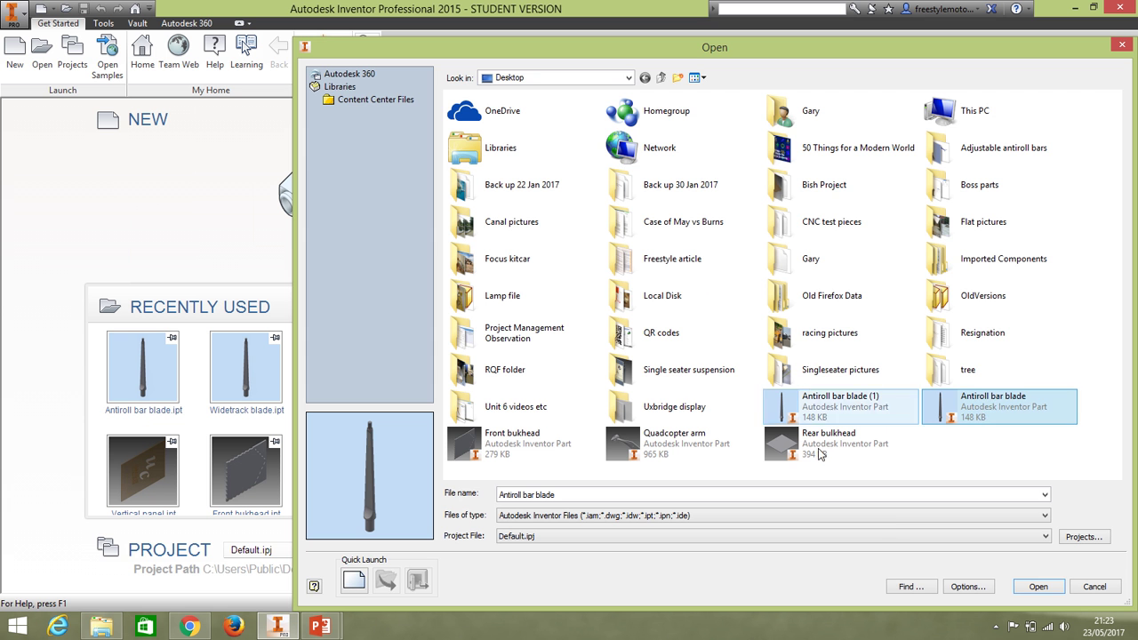
left_click(1038, 586)
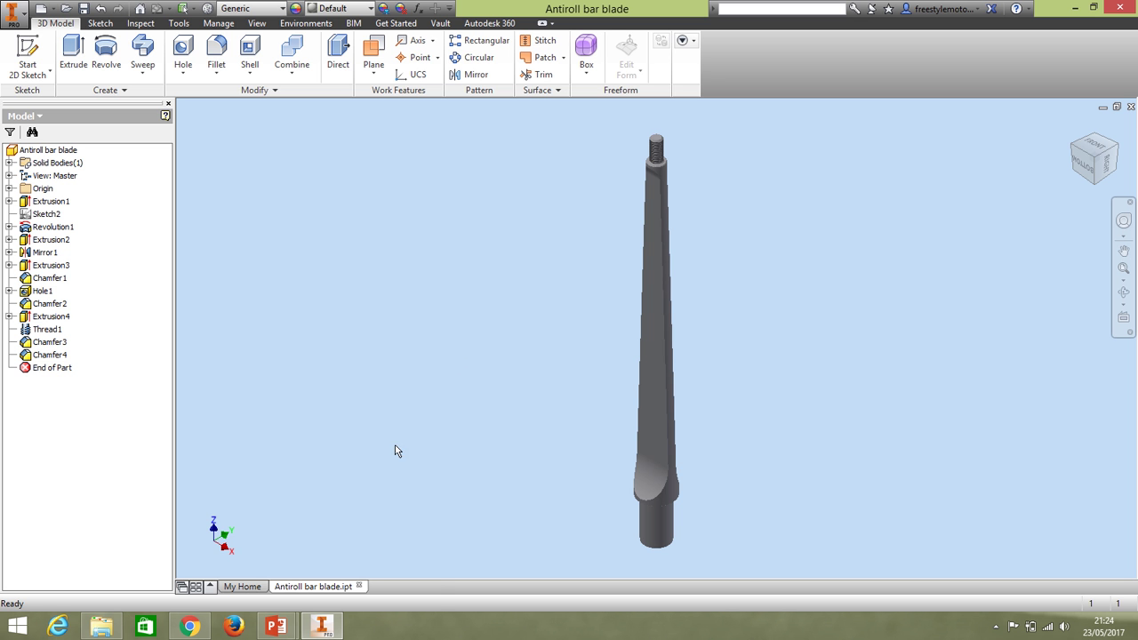
Enter the Stress Analysis environment for the antiroll bar blade
mouse_move(275, 628)
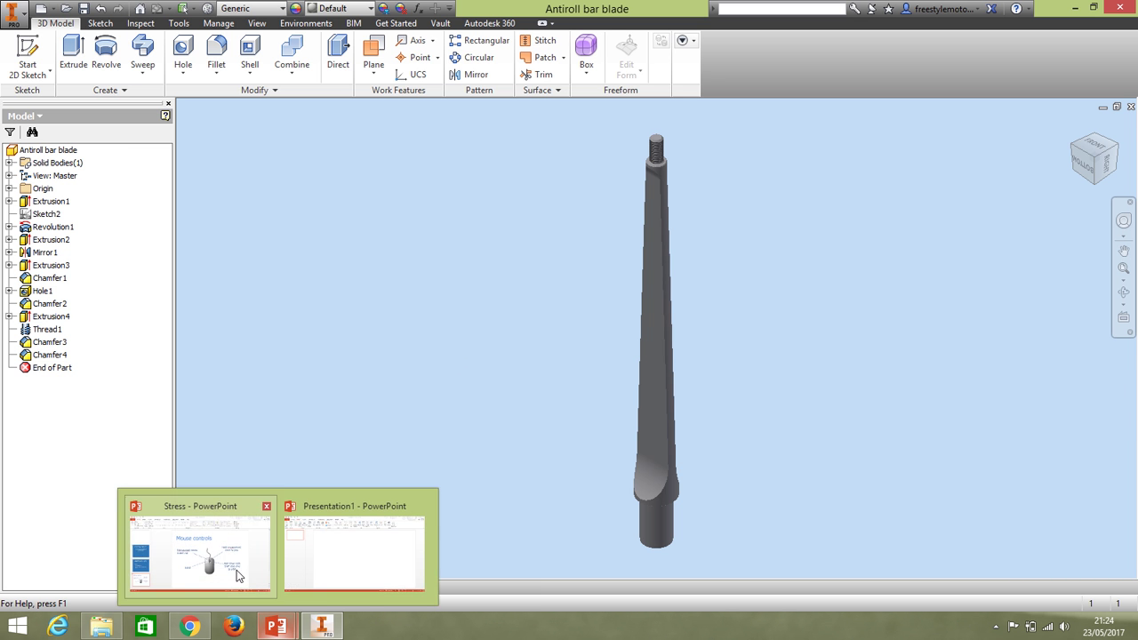
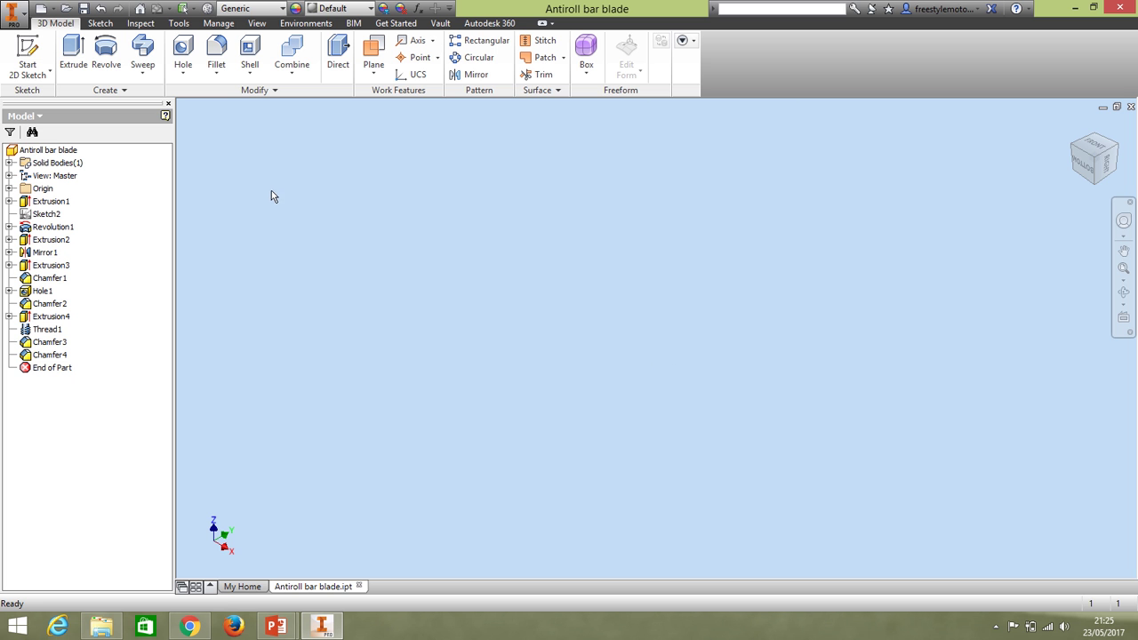
middle_click_drag(1039, 279, 478, 284)
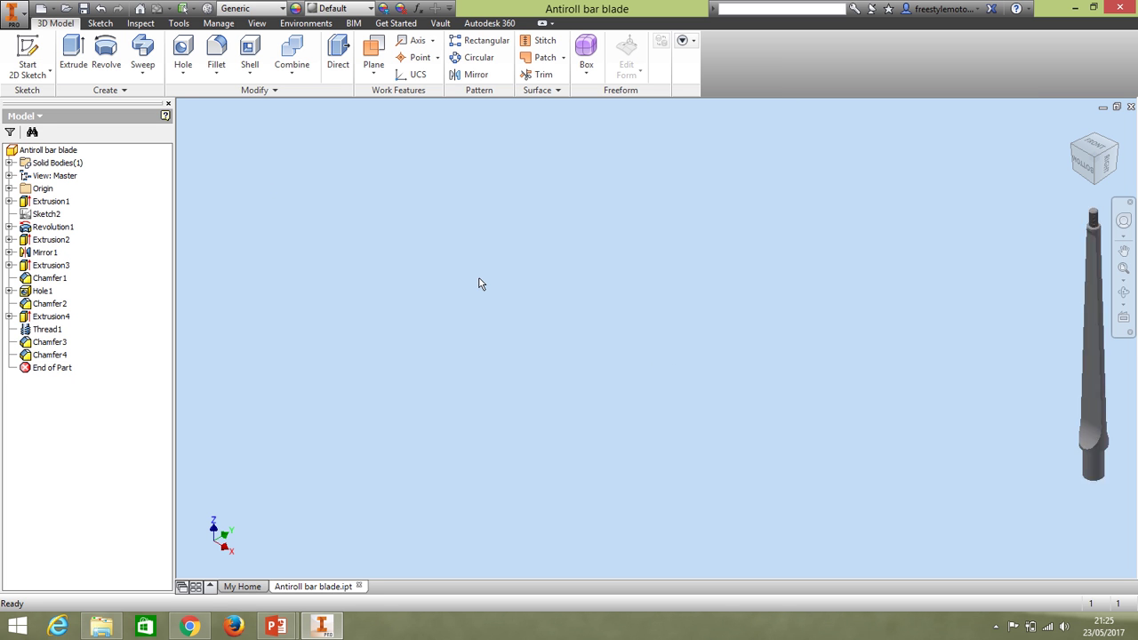
left_click(1123, 268)
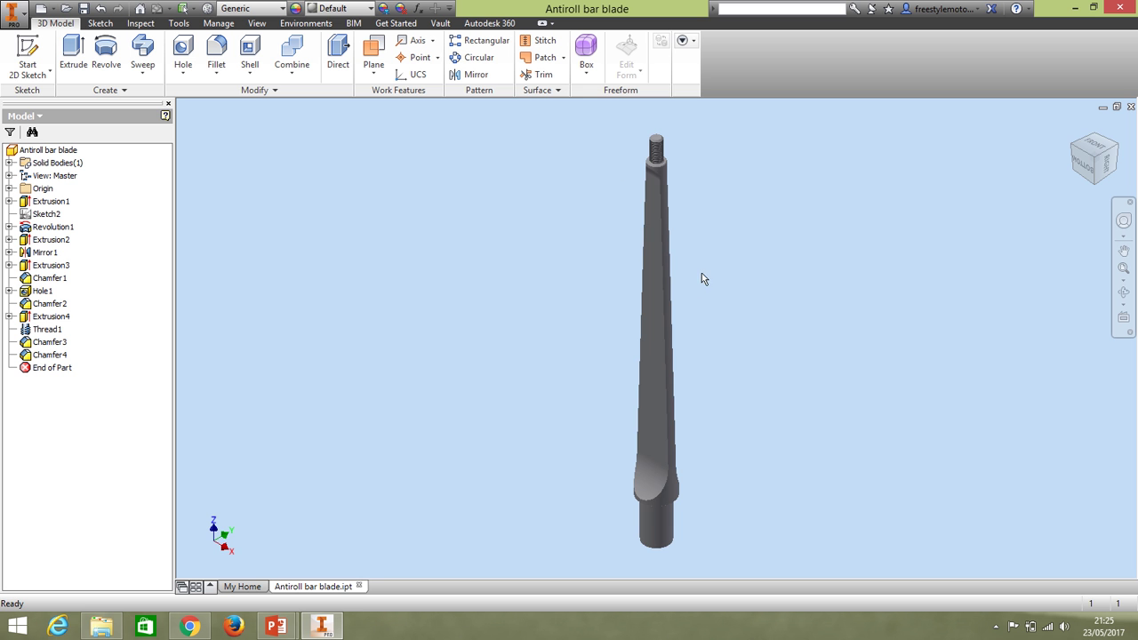
mouse_move(677, 286)
middle_mouse_down("shift")
mouse_move(688, 308)
mouse_move(770, 276)
mouse_move(688, 223)
mouse_move(648, 307)
mouse_move(719, 255)
mouse_move(719, 287)
mouse_move(673, 297)
middle_mouse_up("shift")
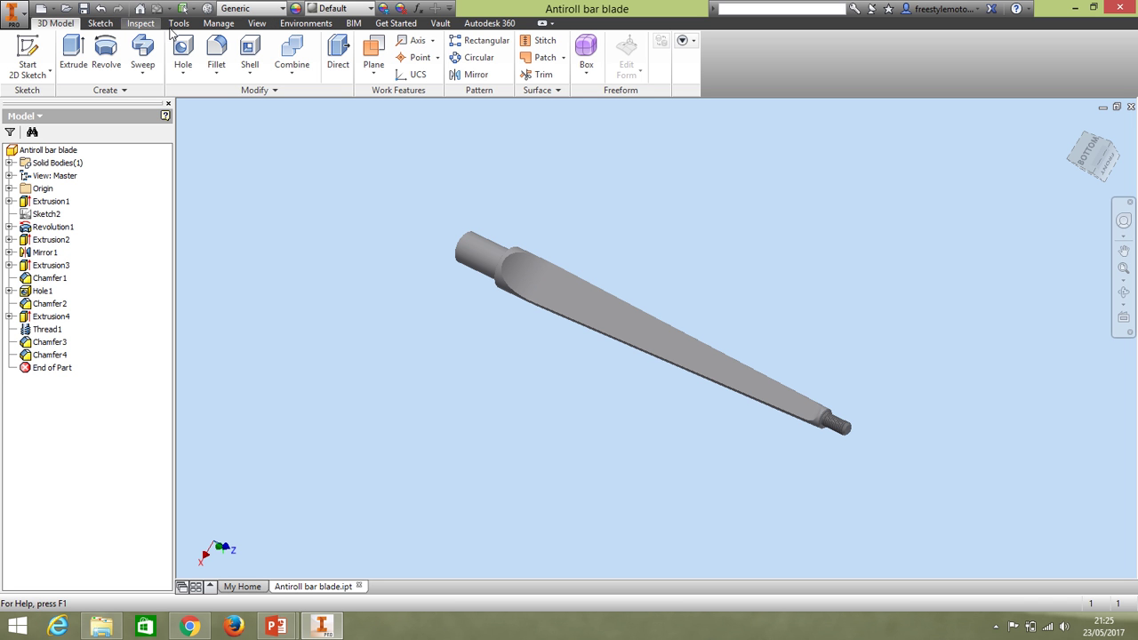
left_click(306, 23)
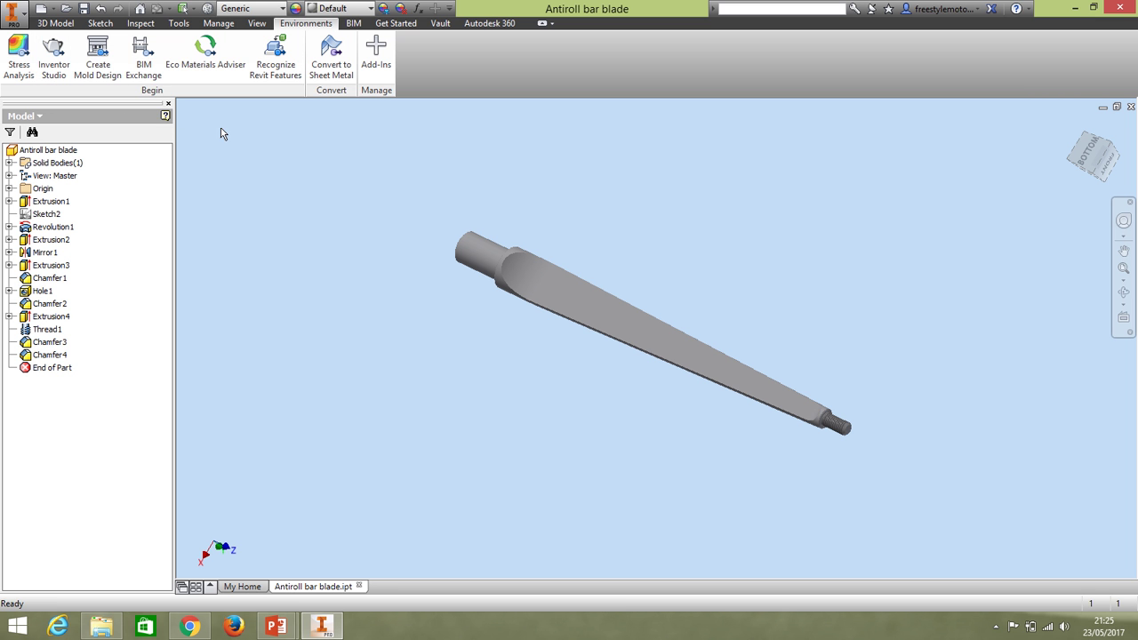
left_click(20, 62)
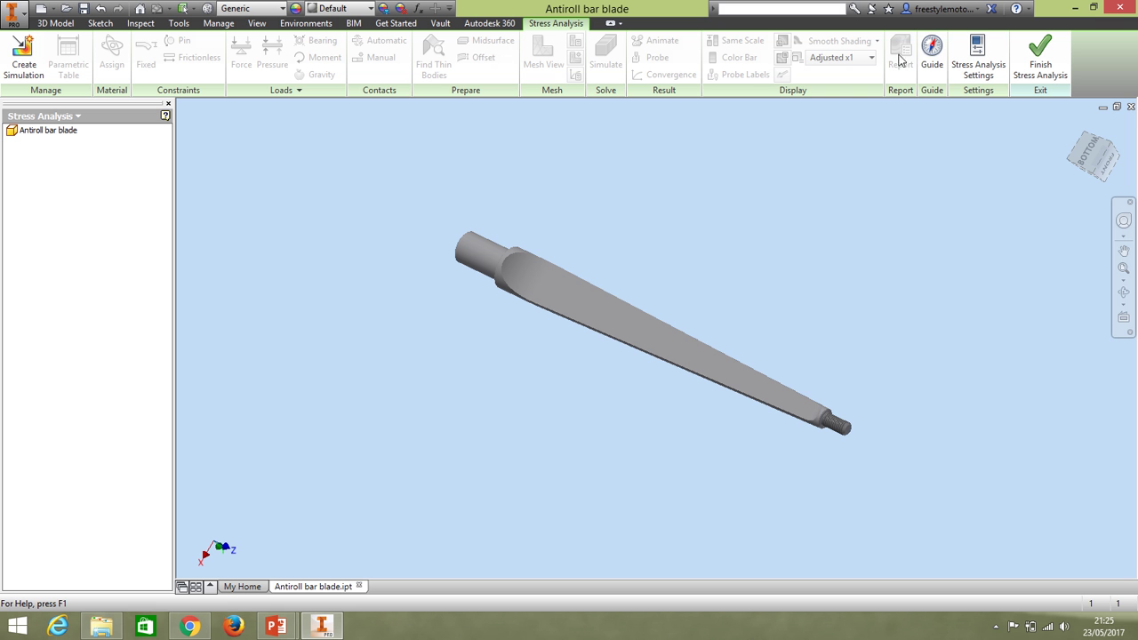
Create a new static analysis simulation named "Anti rol bar" with the Single Point design objective
left_click(25, 55)
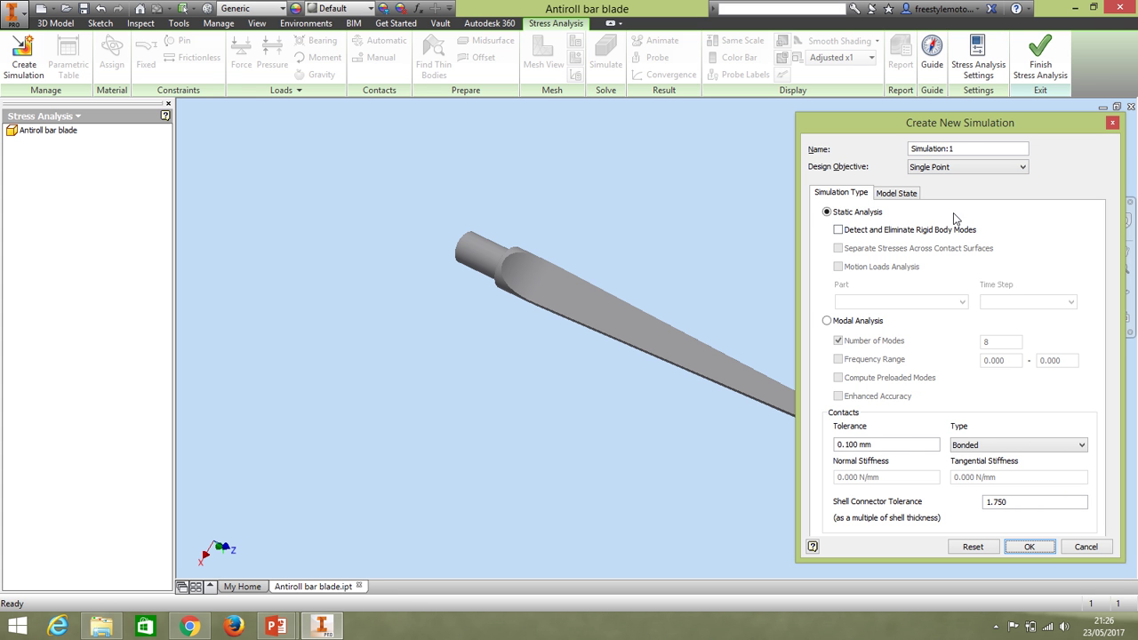
left_click_drag(963, 149, 906, 152)
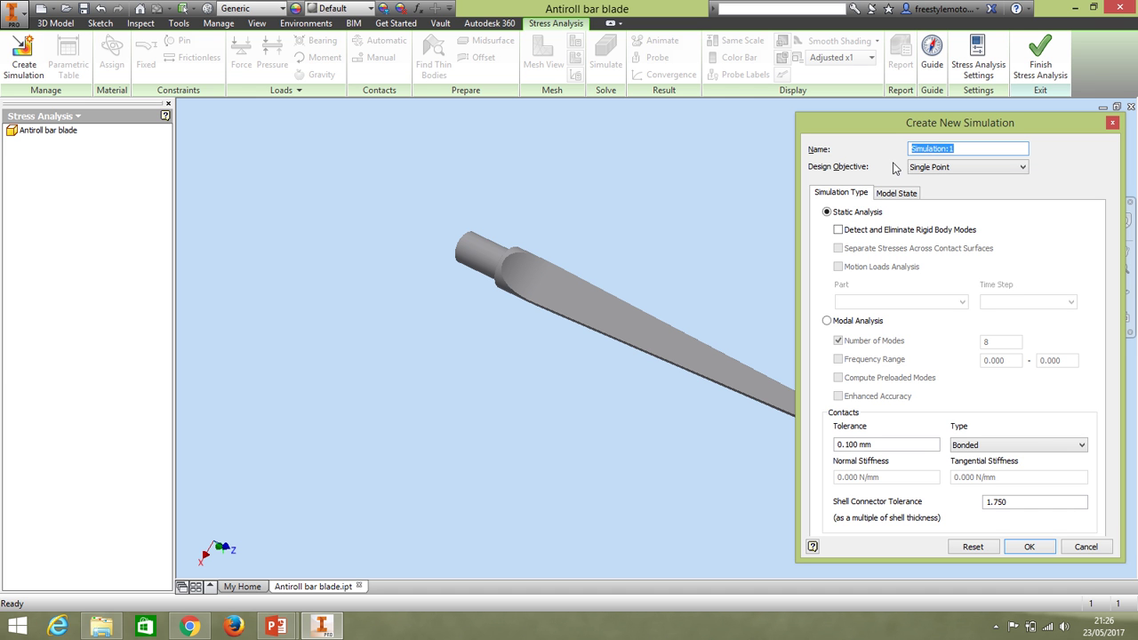
type("Anti rol bar")
left_click(1025, 546)
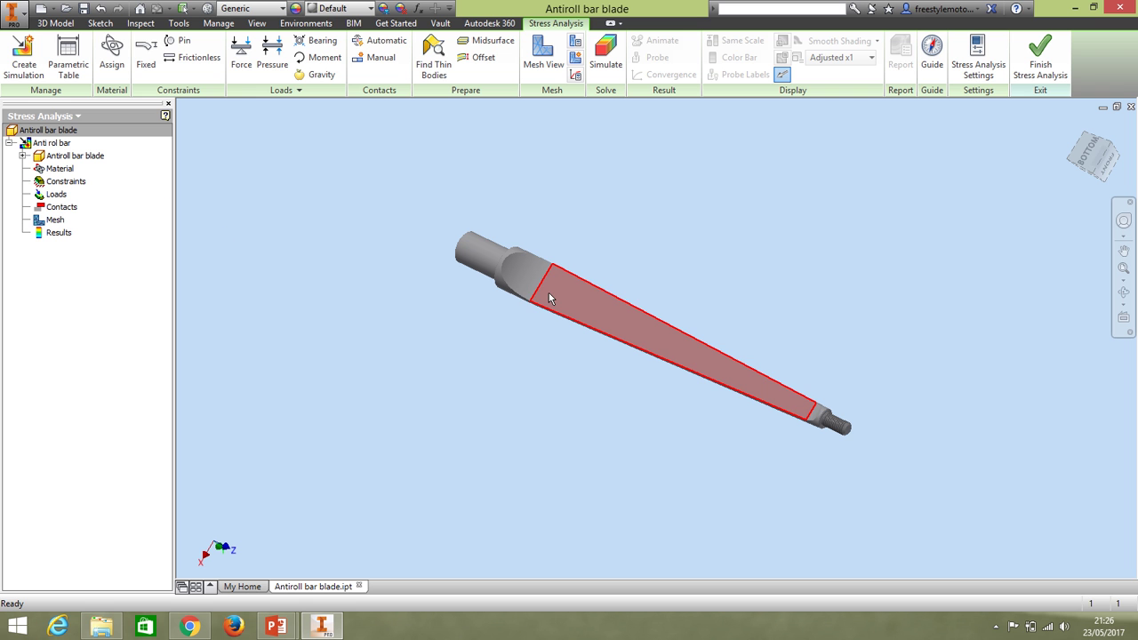
Add Steel, Alloy from the Inventor Material Library to the document materials
mouse_move(548, 292)
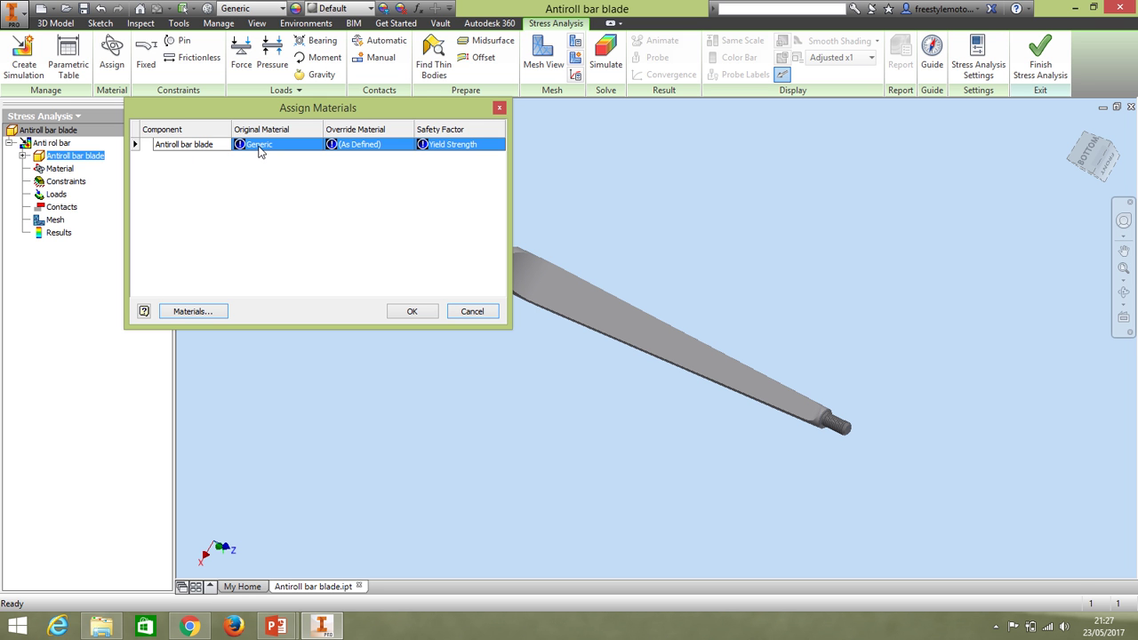
left_click(189, 312)
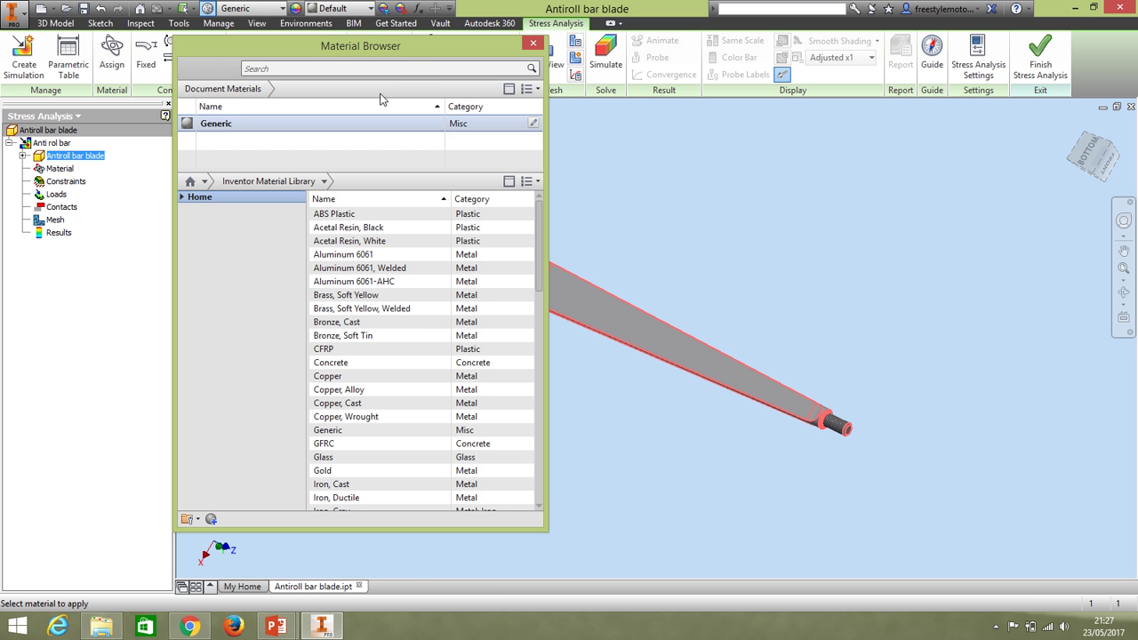
left_click_drag(419, 48, 310, 83)
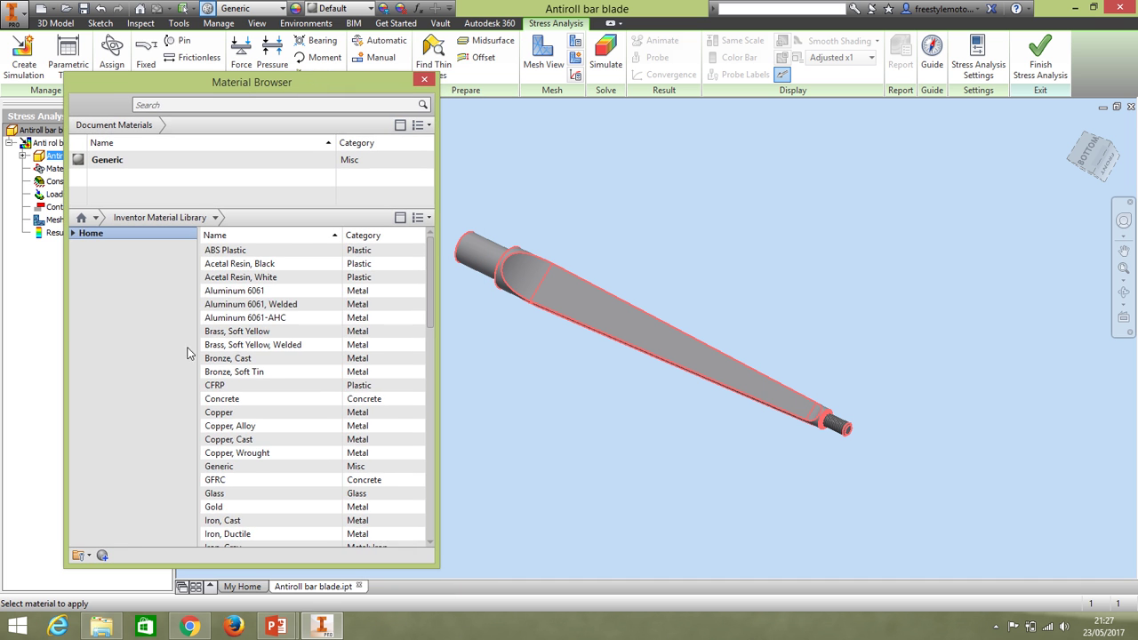
scroll(272, 322, "down", 3)
scroll(270, 321, "up", 3)
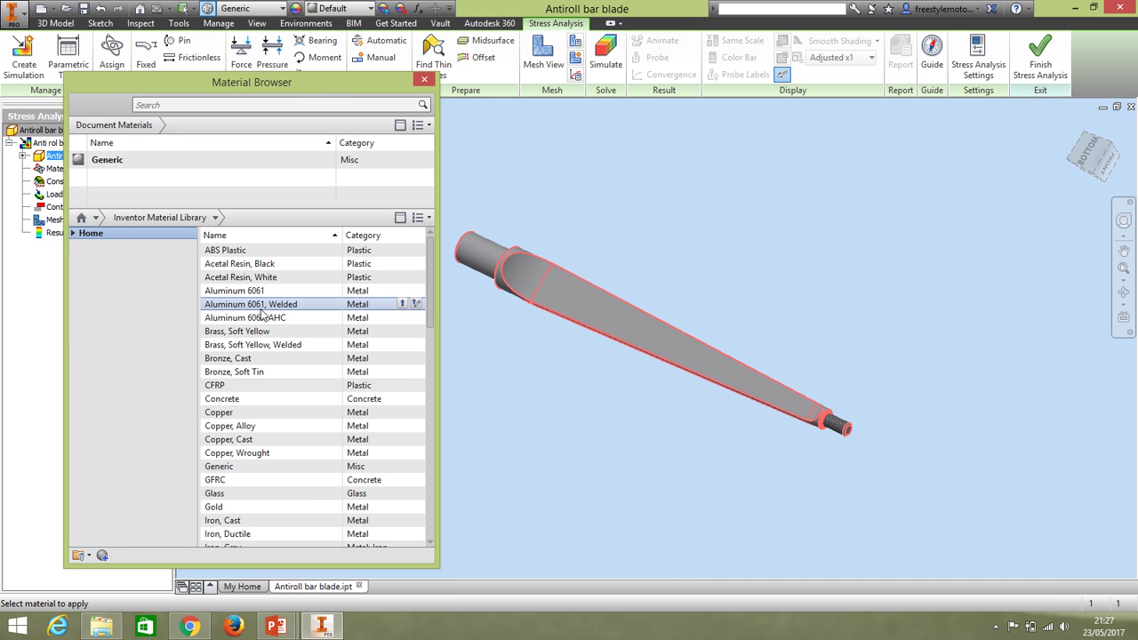
left_click(228, 414)
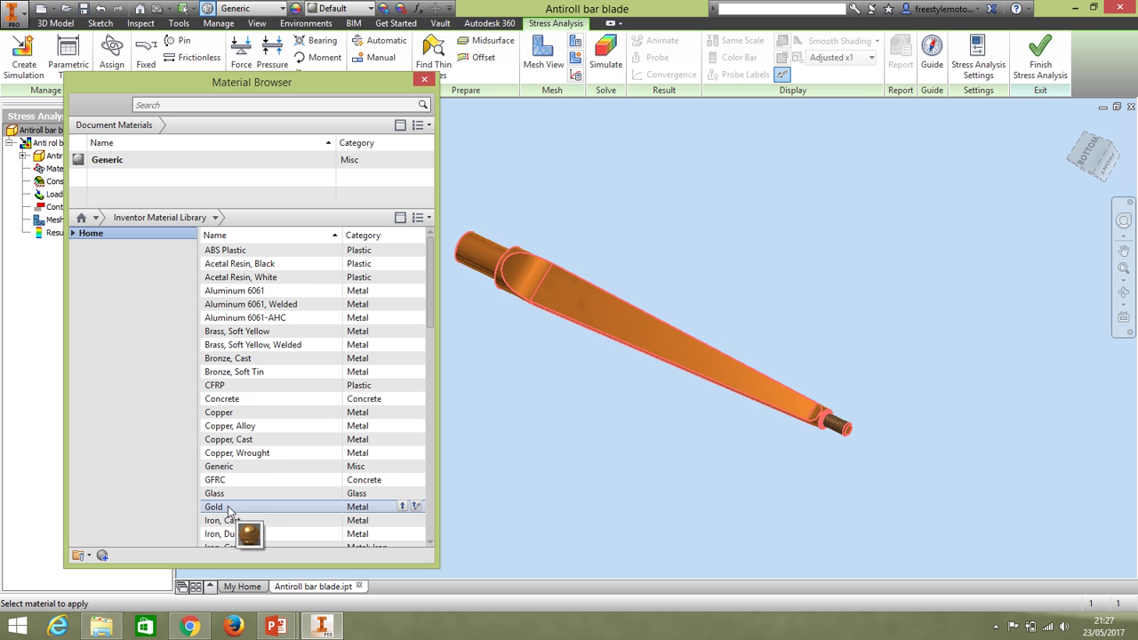
scroll(285, 294, "down", 3)
scroll(285, 288, "down", 3)
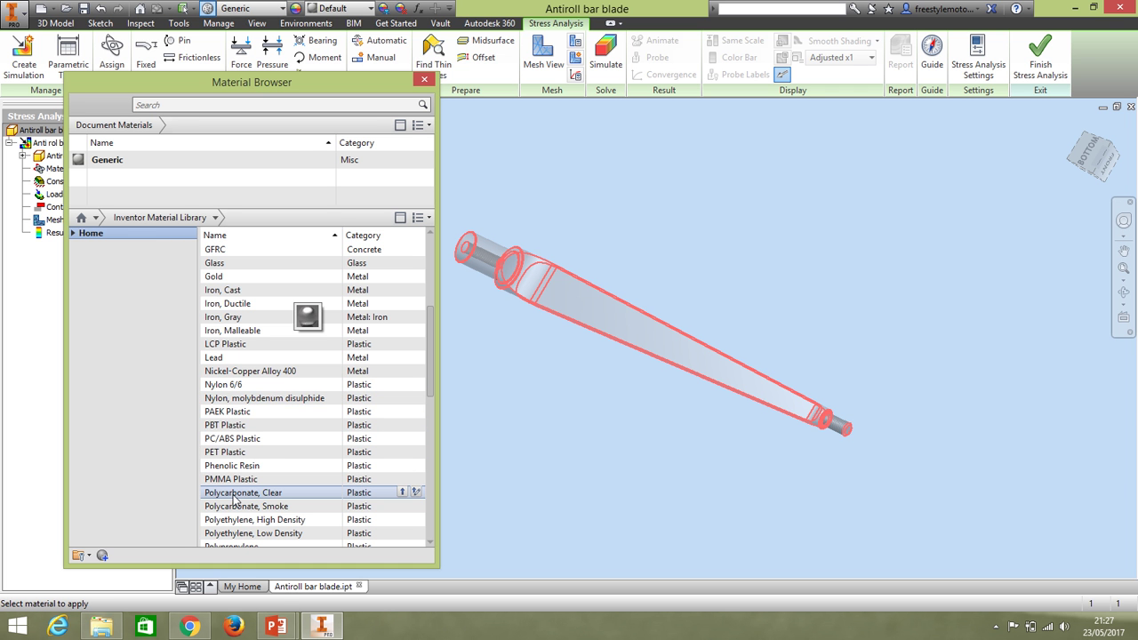
scroll(267, 409, "down", 5)
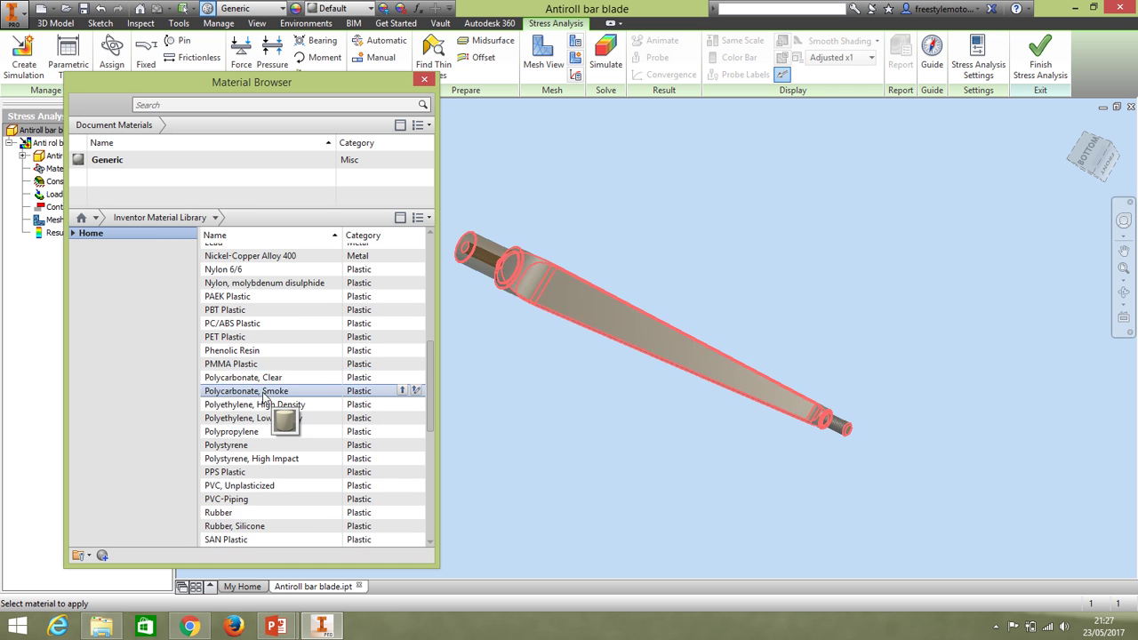
scroll(268, 372, "down", 2)
scroll(267, 372, "down", 2)
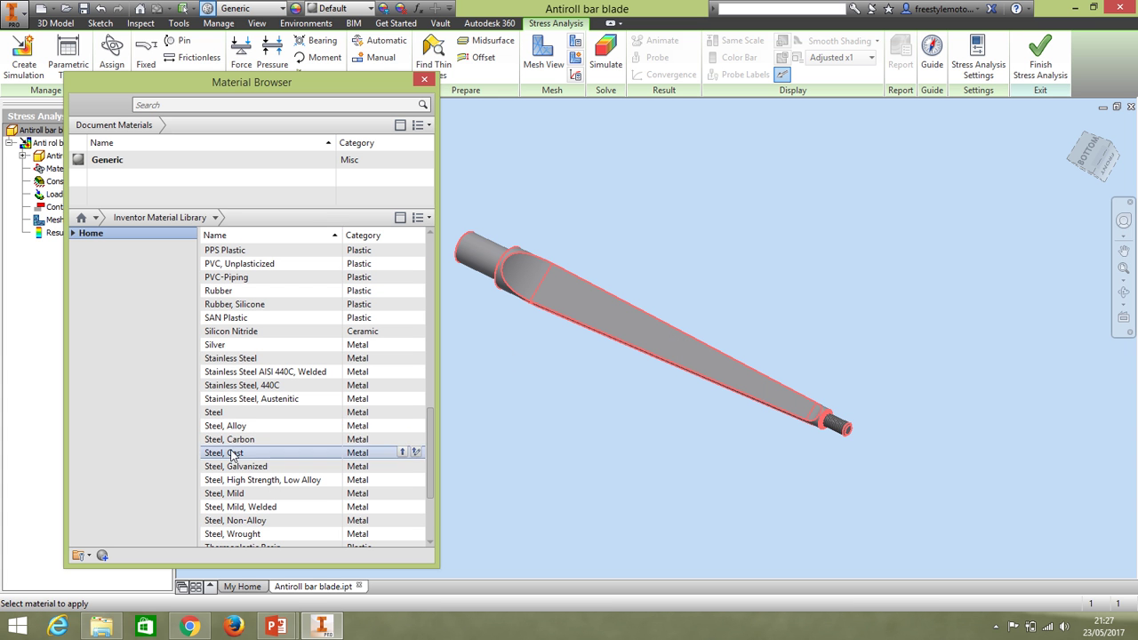
mouse_move(251, 428)
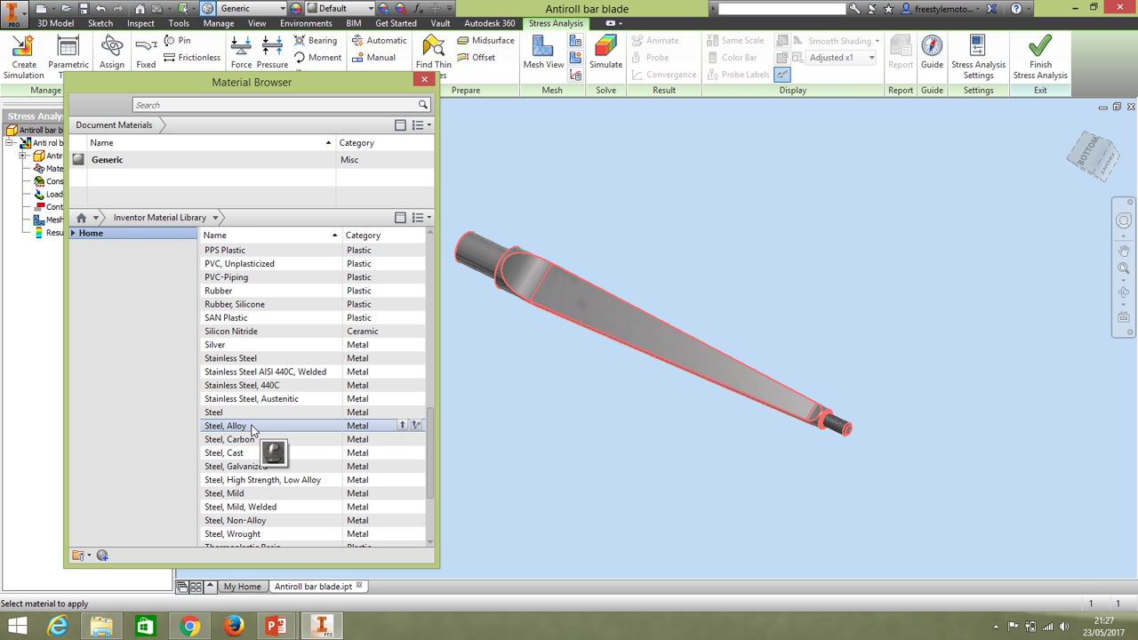
left_click_drag(251, 427, 137, 181)
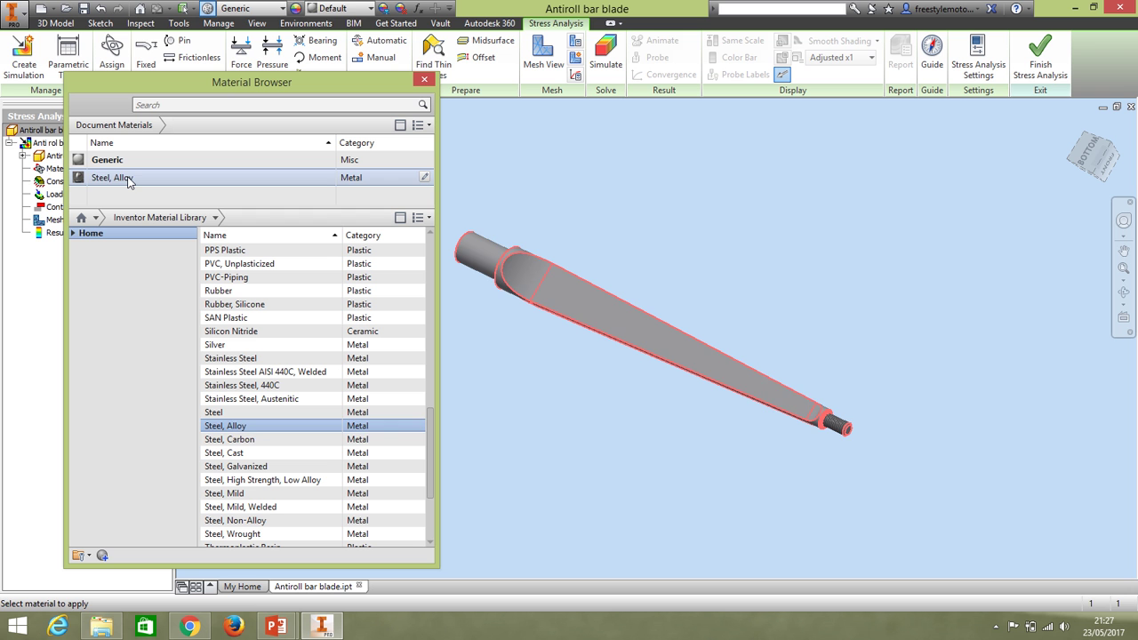
Assign Steel, Alloy to the antiroll bar blade and accept the material assignment
left_click(132, 180)
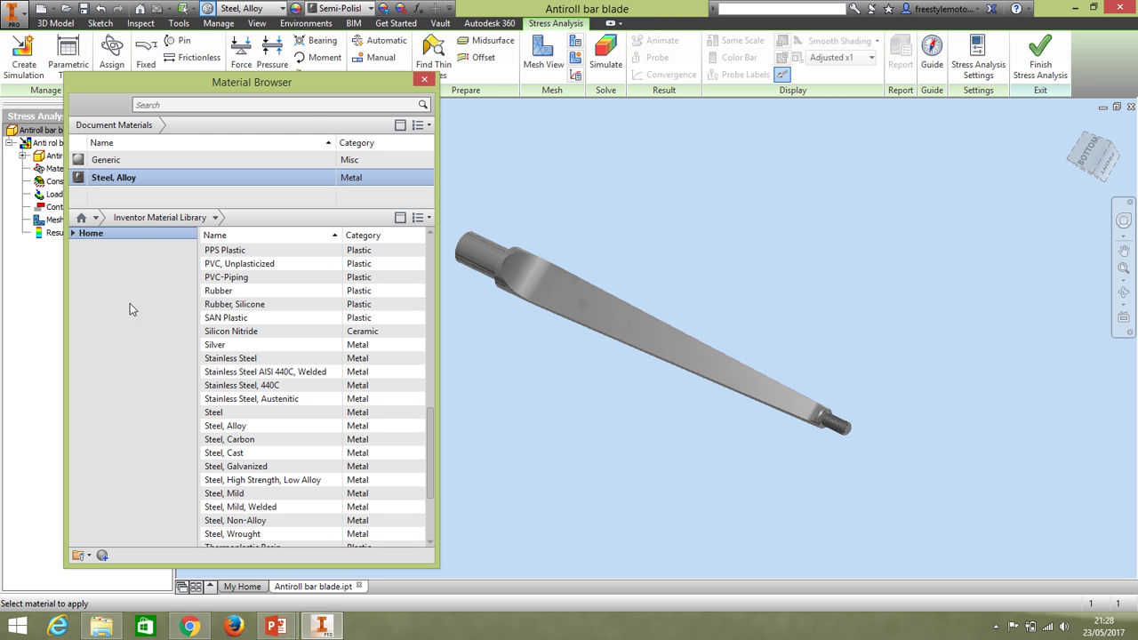
left_click(425, 81)
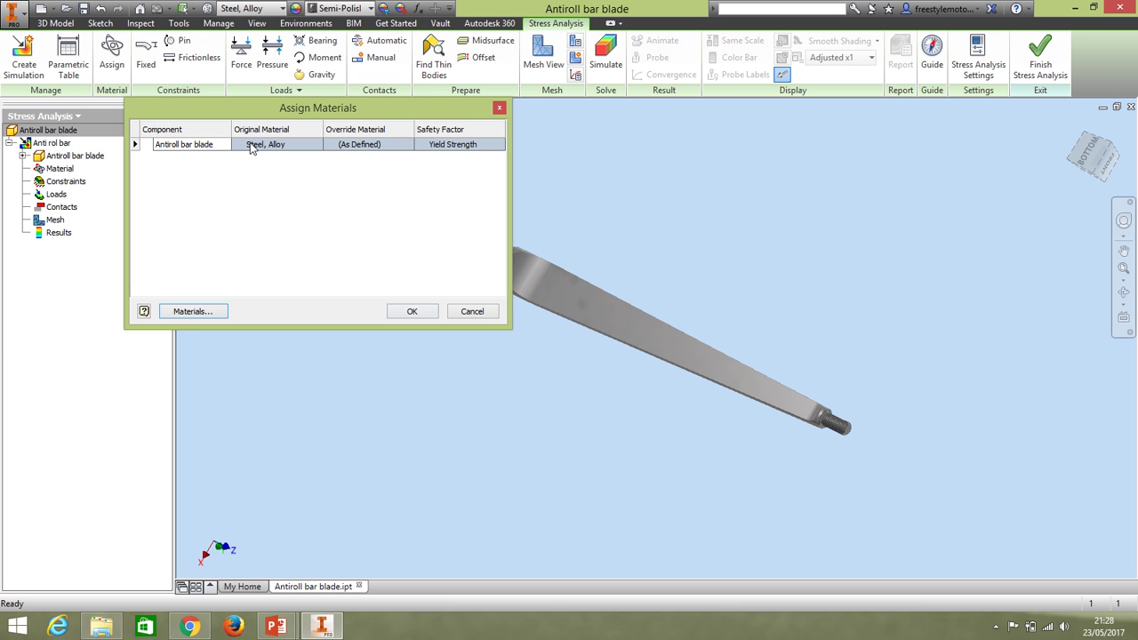
left_click(415, 315)
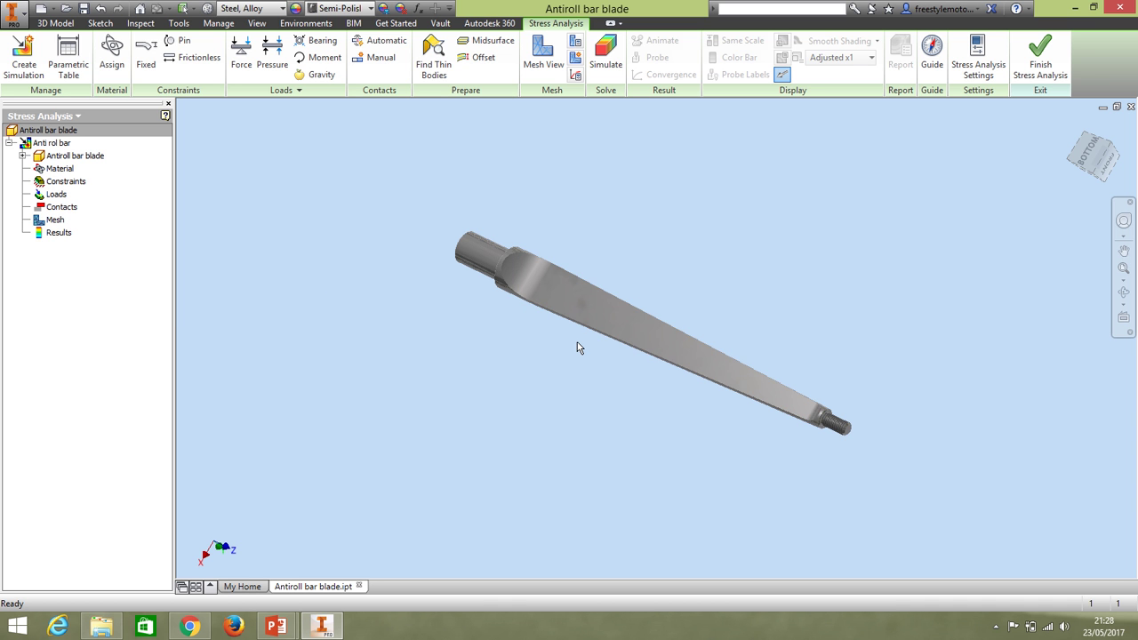
Apply a fixed constraint to the outer circular edge of the shoulder beside the blade's thick cylindrical shaft, and expand the constraints list
left_click_drag(548, 331, 584, 323)
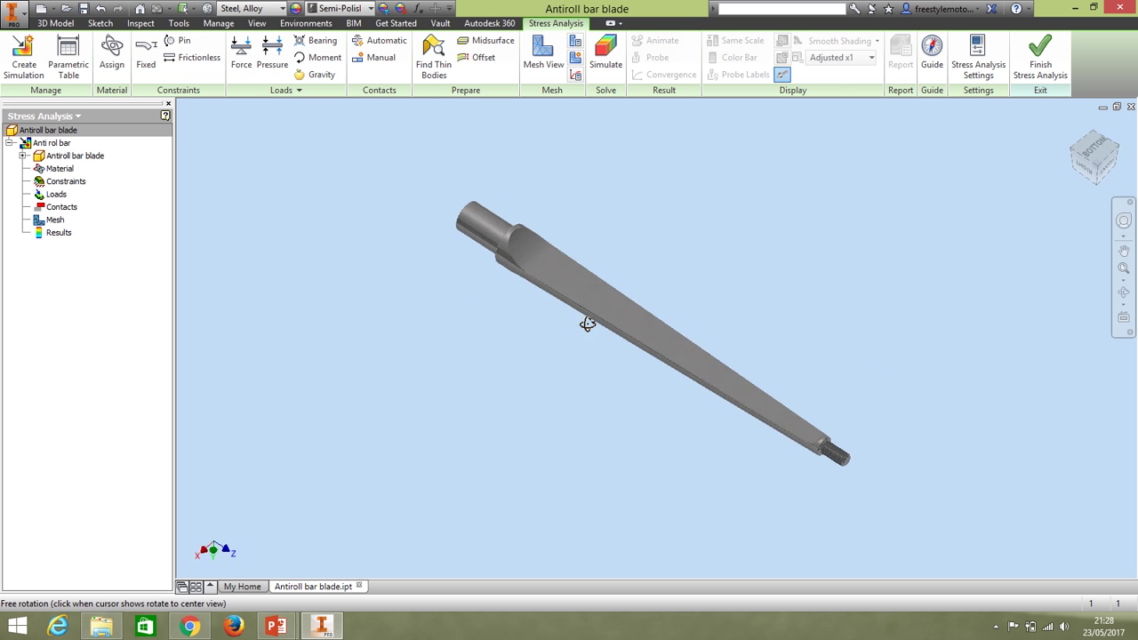
key("Escape")
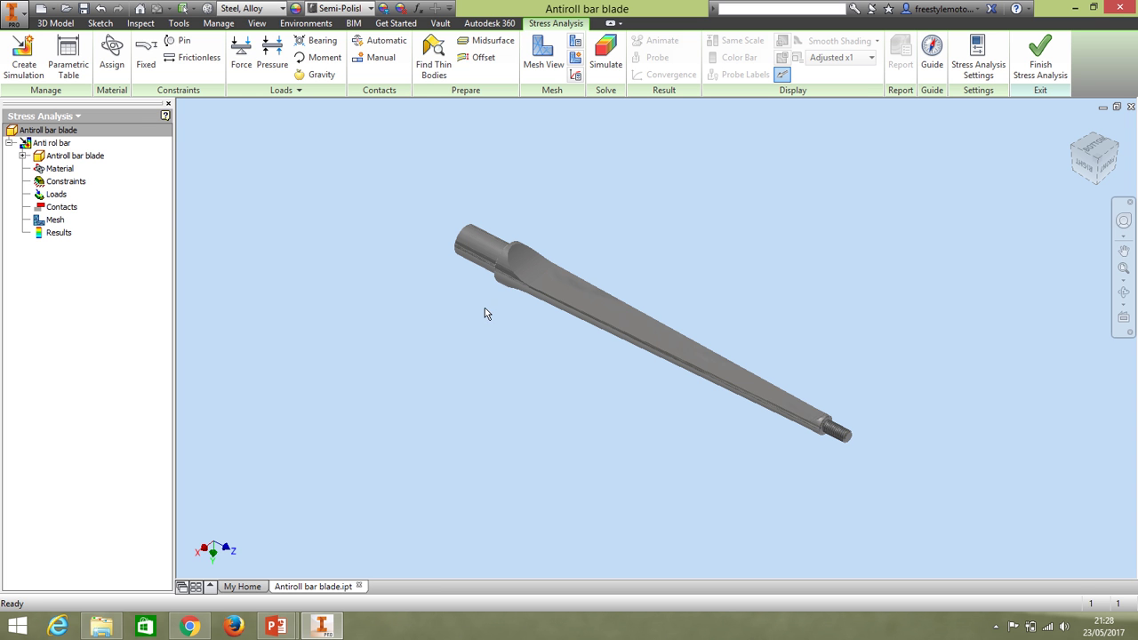
middle_click_drag(472, 310, 518, 356, "shift")
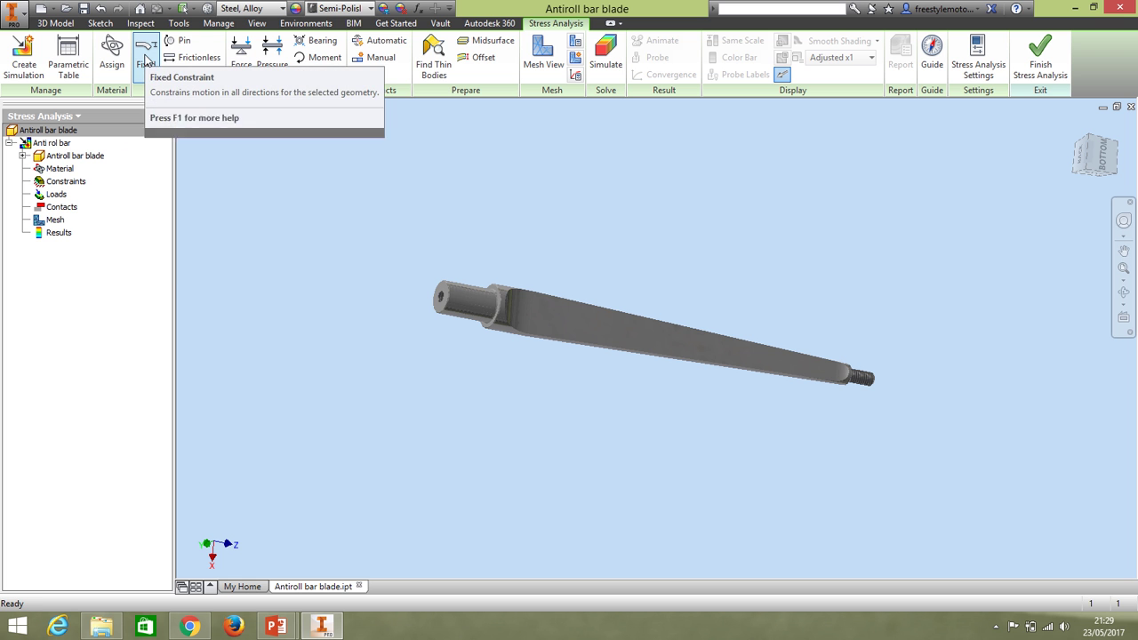
left_click(147, 60)
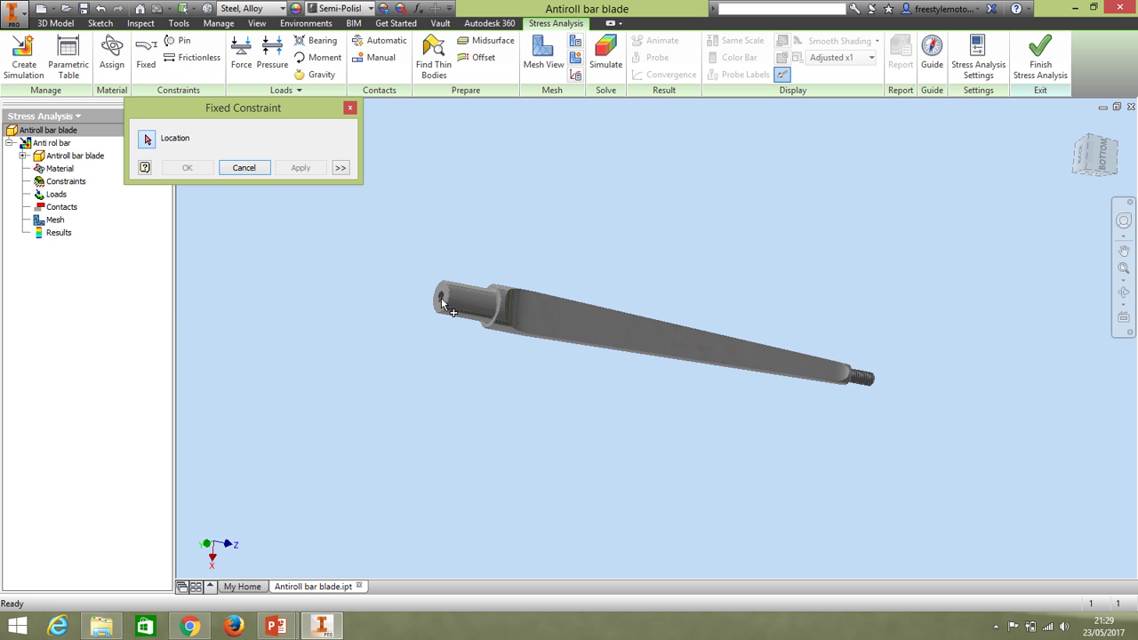
scroll(469, 308, "up", 5)
scroll(474, 308, "down", 2)
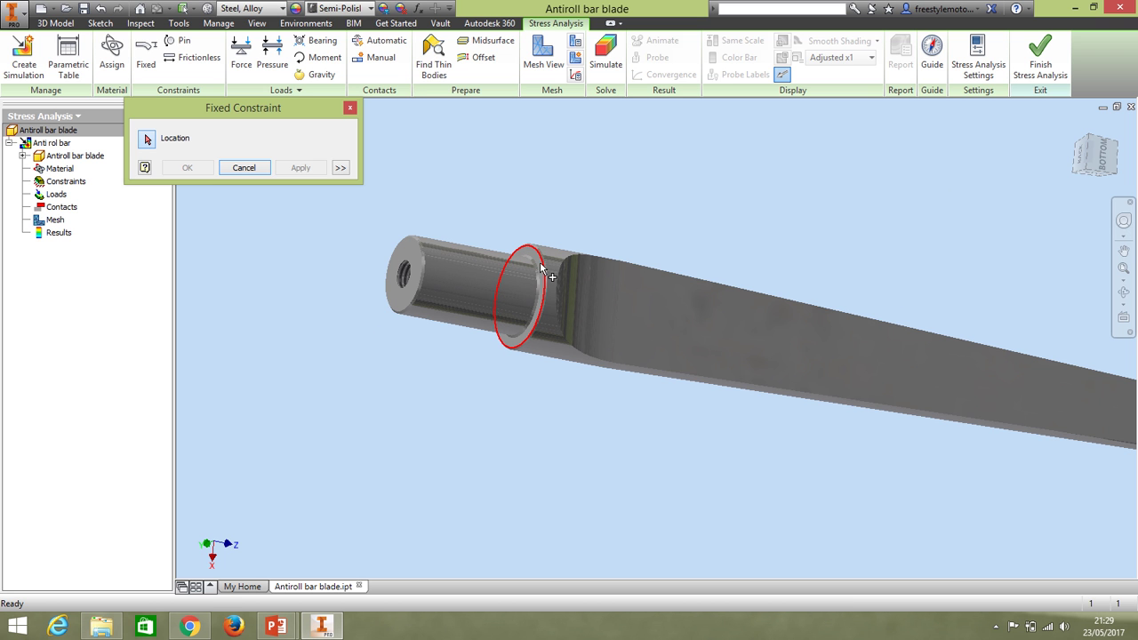
left_click(539, 261)
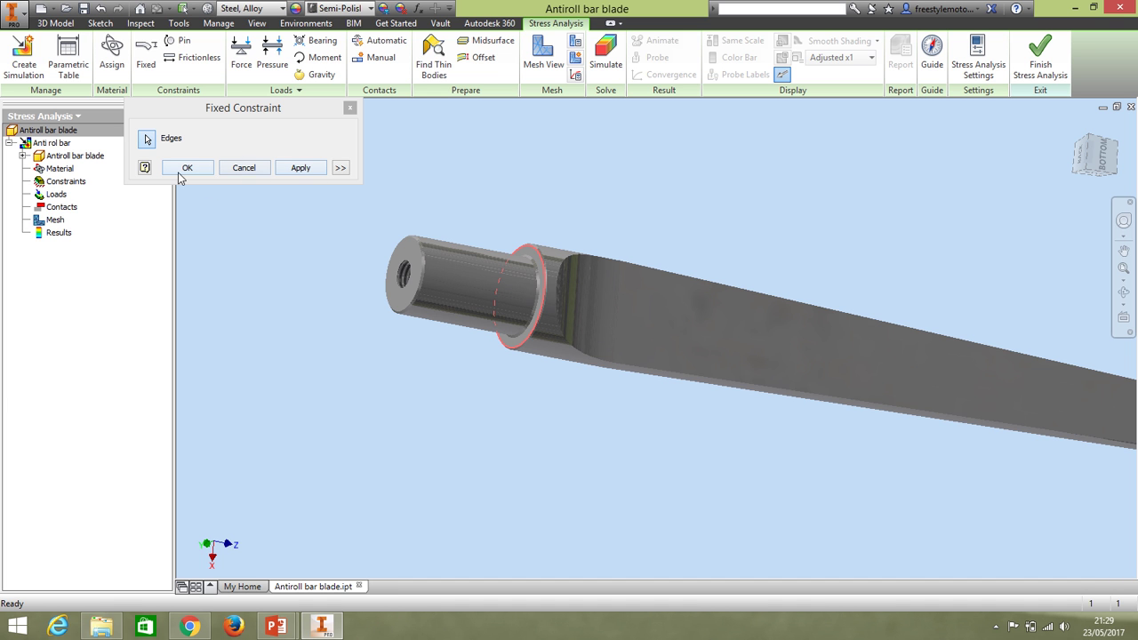
left_click(300, 168)
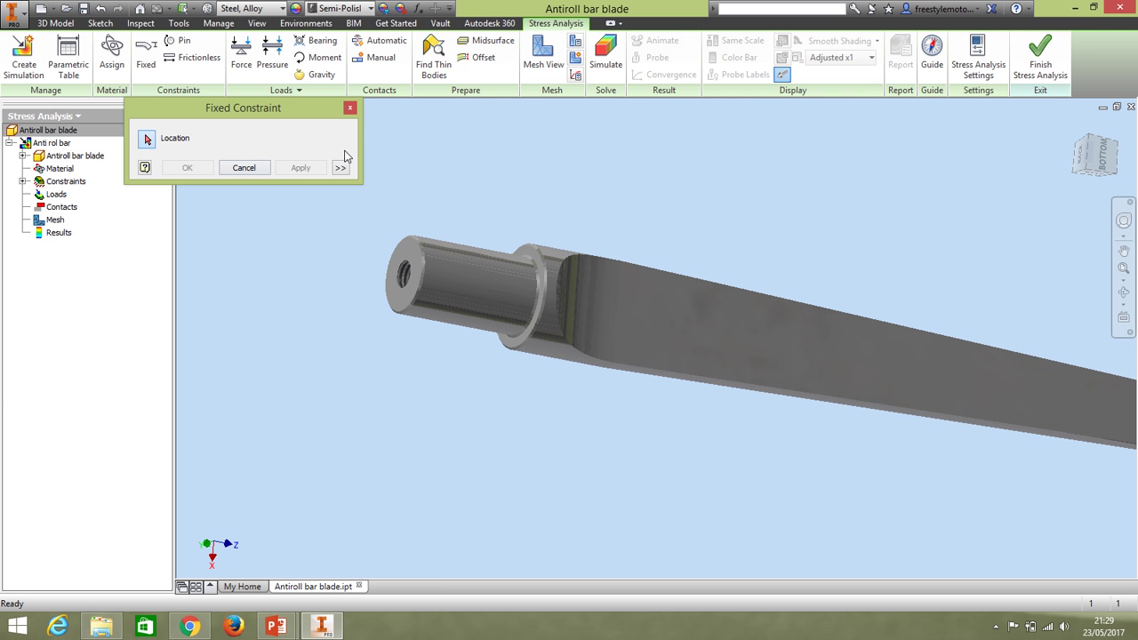
left_click(350, 110)
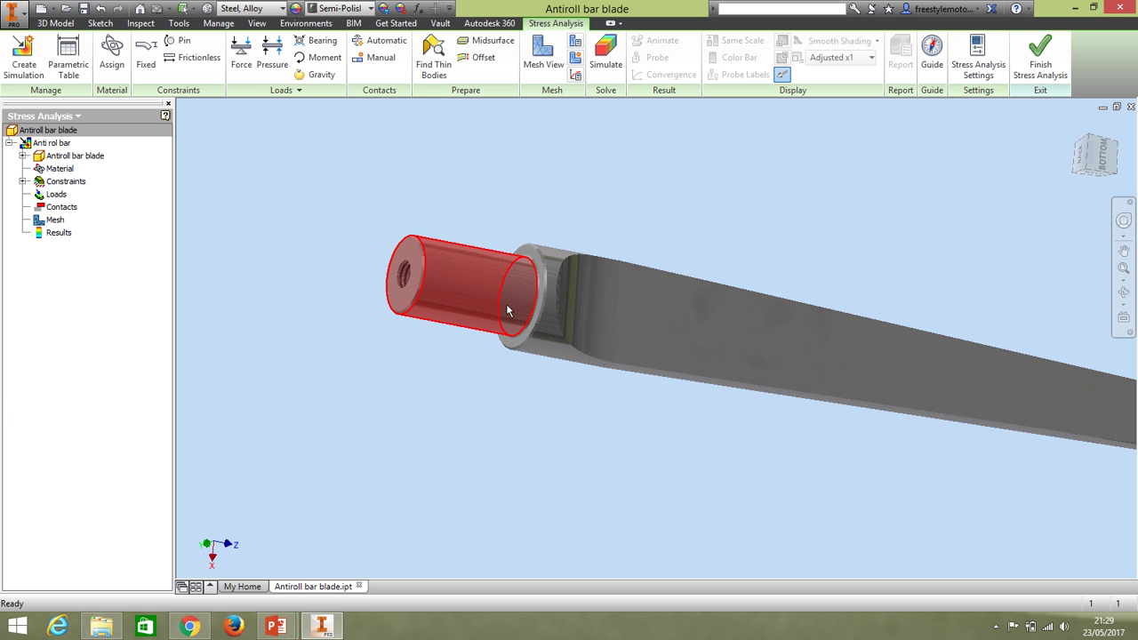
left_click(23, 182)
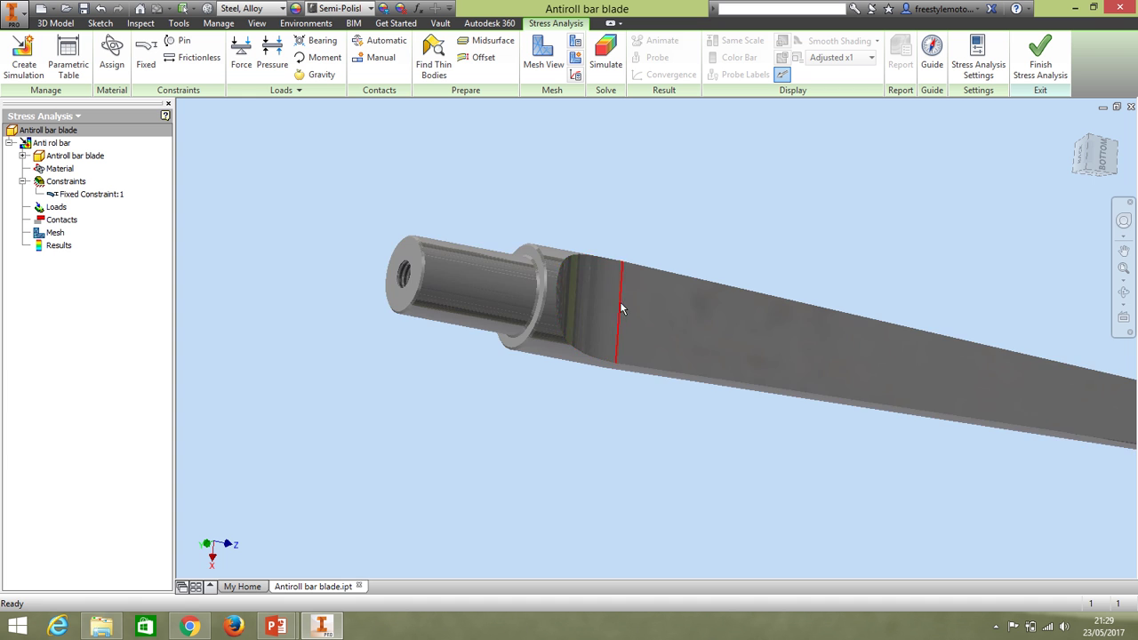
Start a force load on the end edge of the threaded tip, directed along the straight edge where the blade's flat face ends
scroll(627, 304, "down", 4)
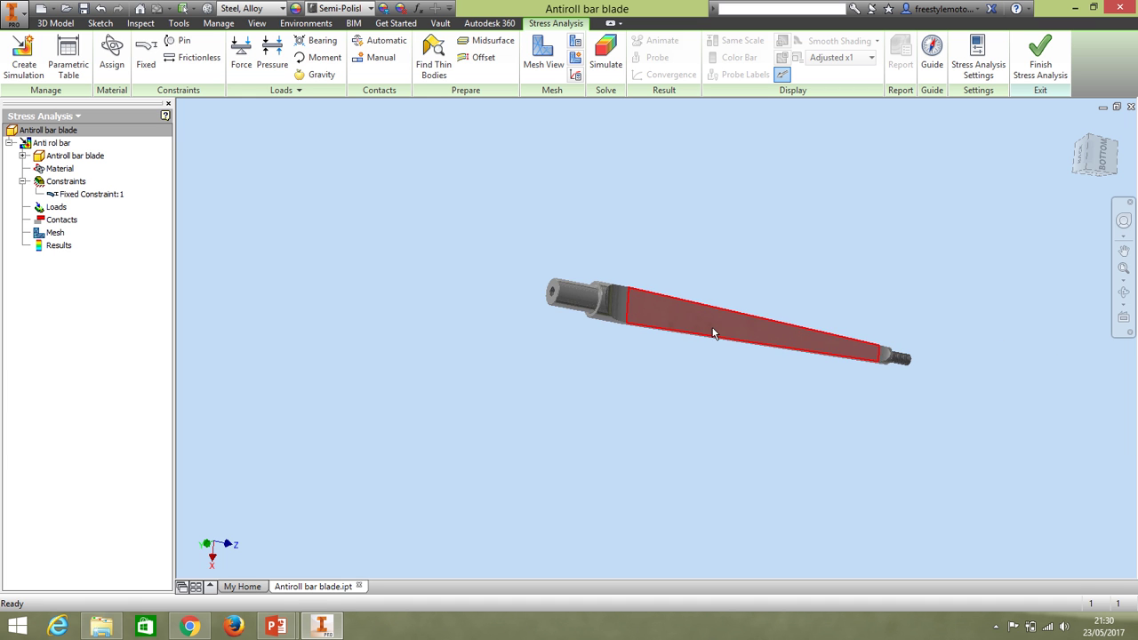
middle_click_drag(710, 338, 622, 333, "shift")
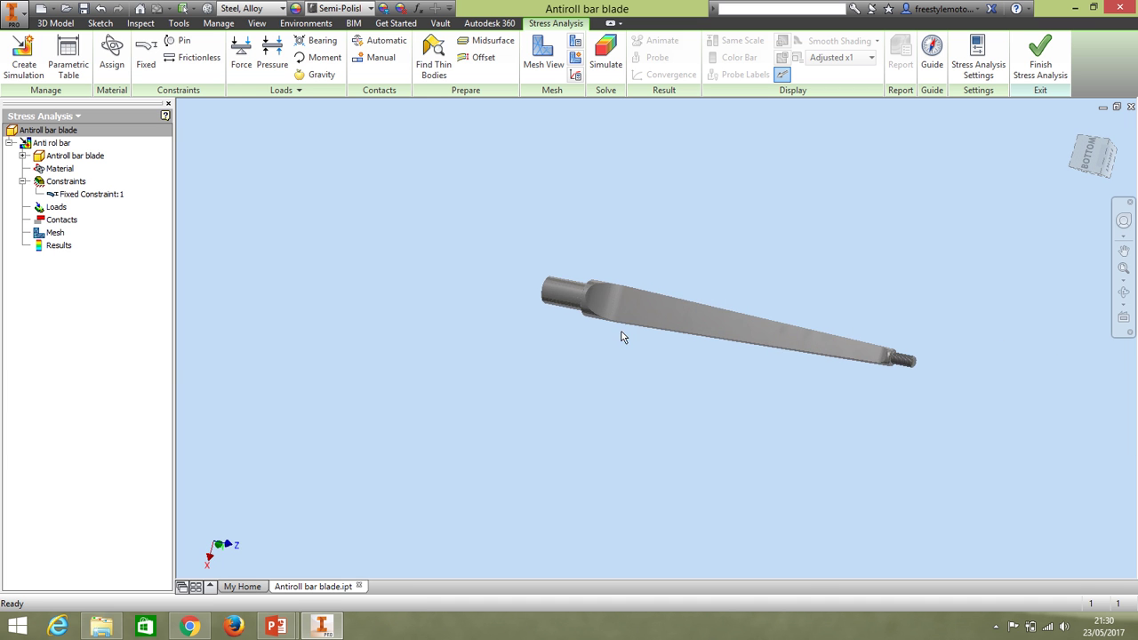
scroll(884, 372, "up", 4)
scroll(894, 364, "down", 1)
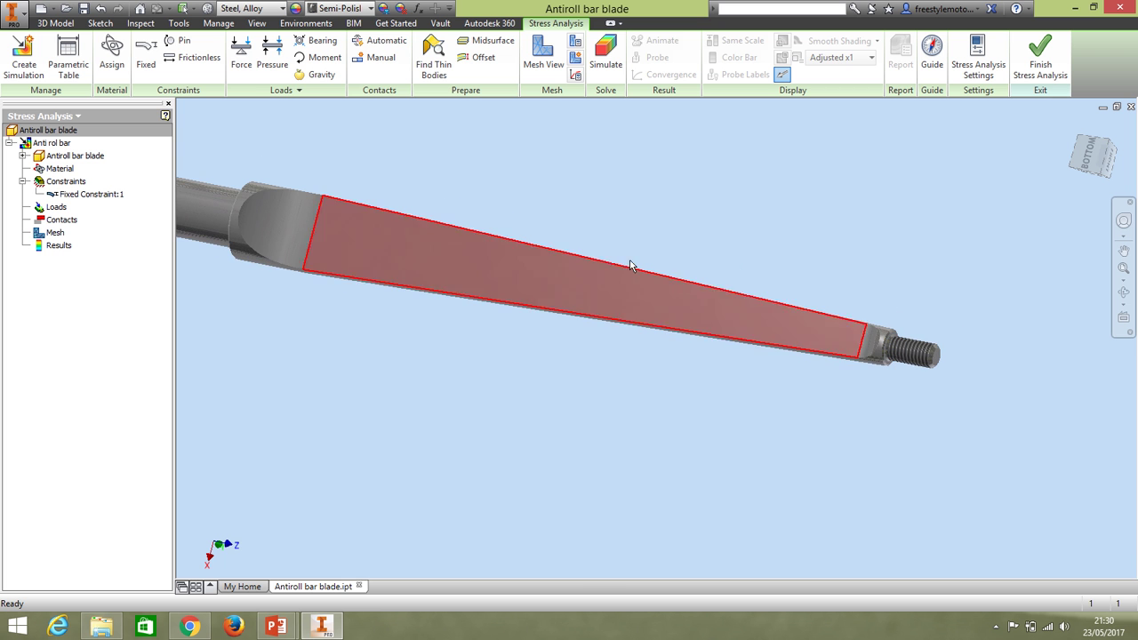
left_click(241, 55)
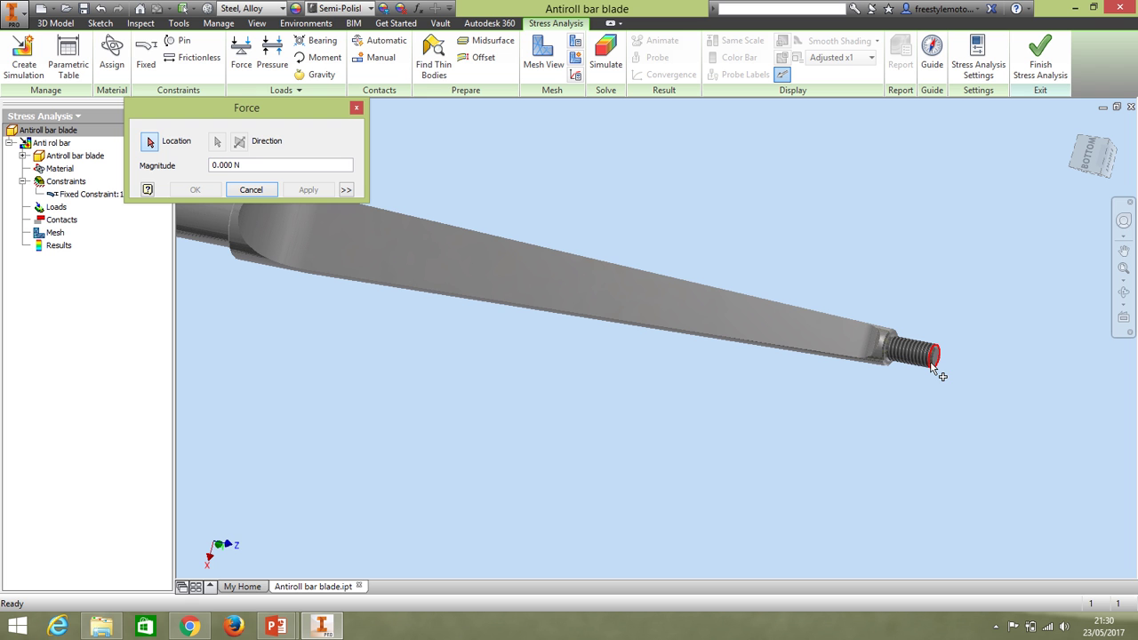
mouse_move(932, 368)
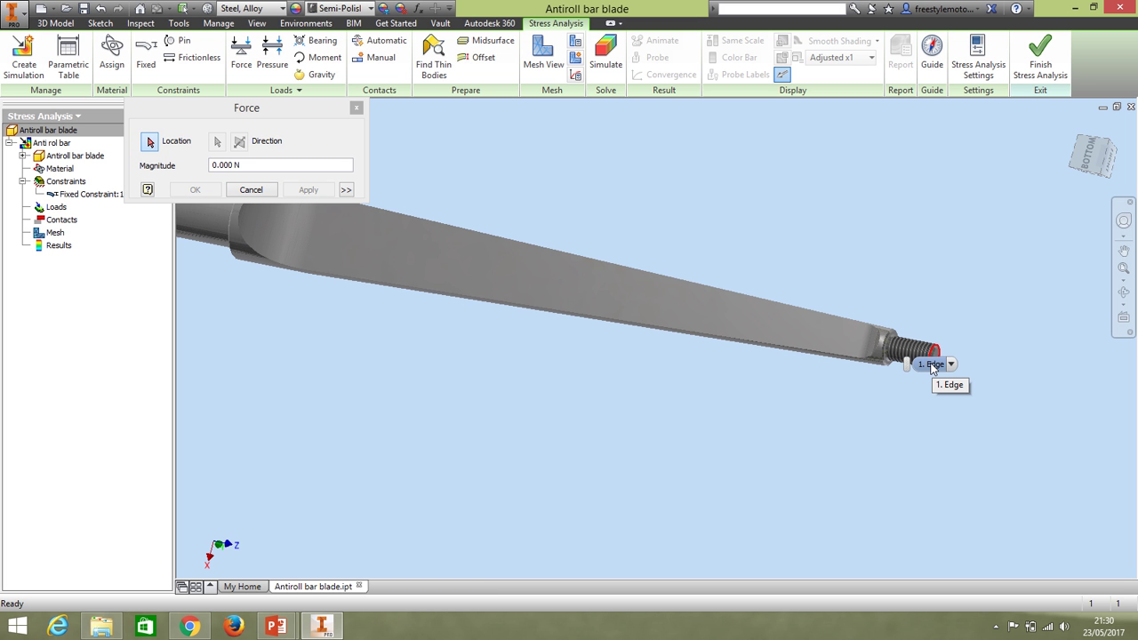
left_click(933, 368)
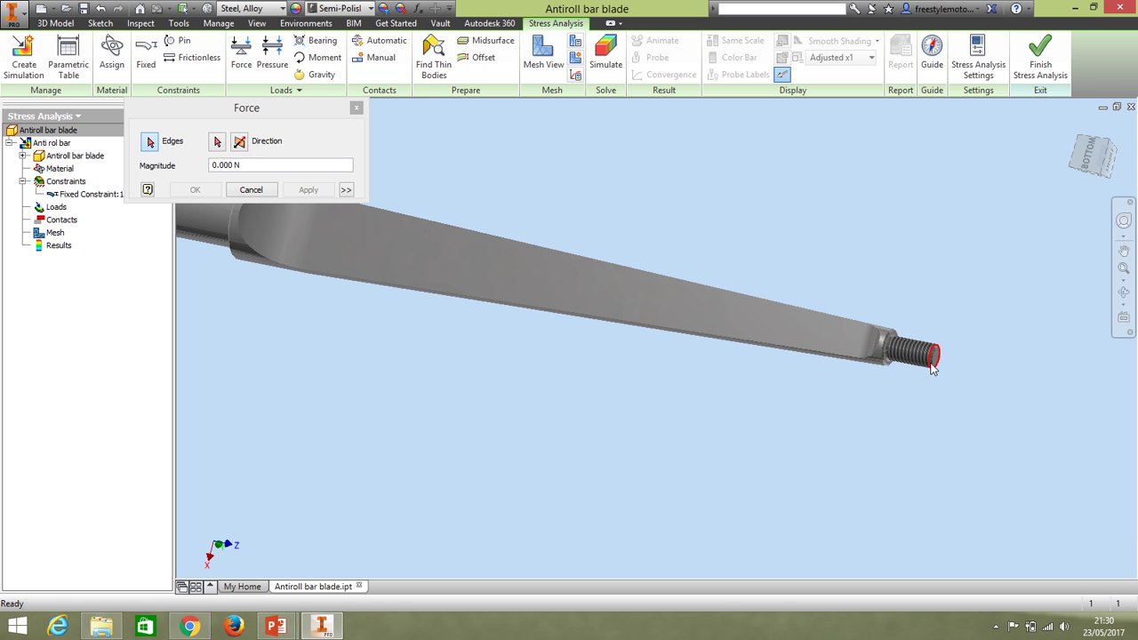
left_click(218, 144)
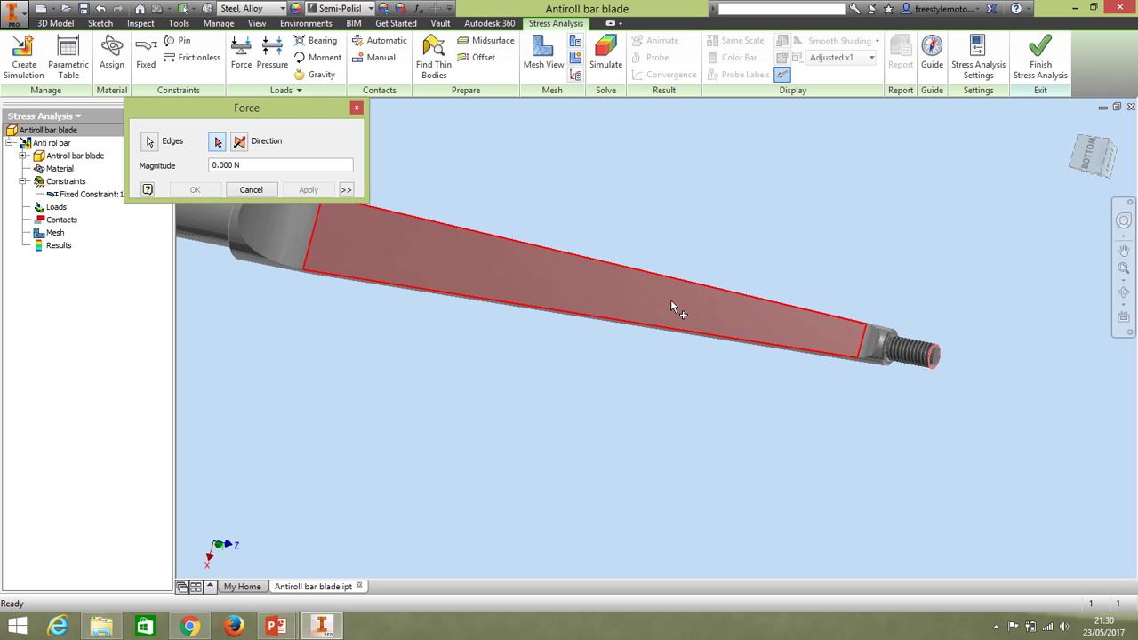
mouse_move(672, 306)
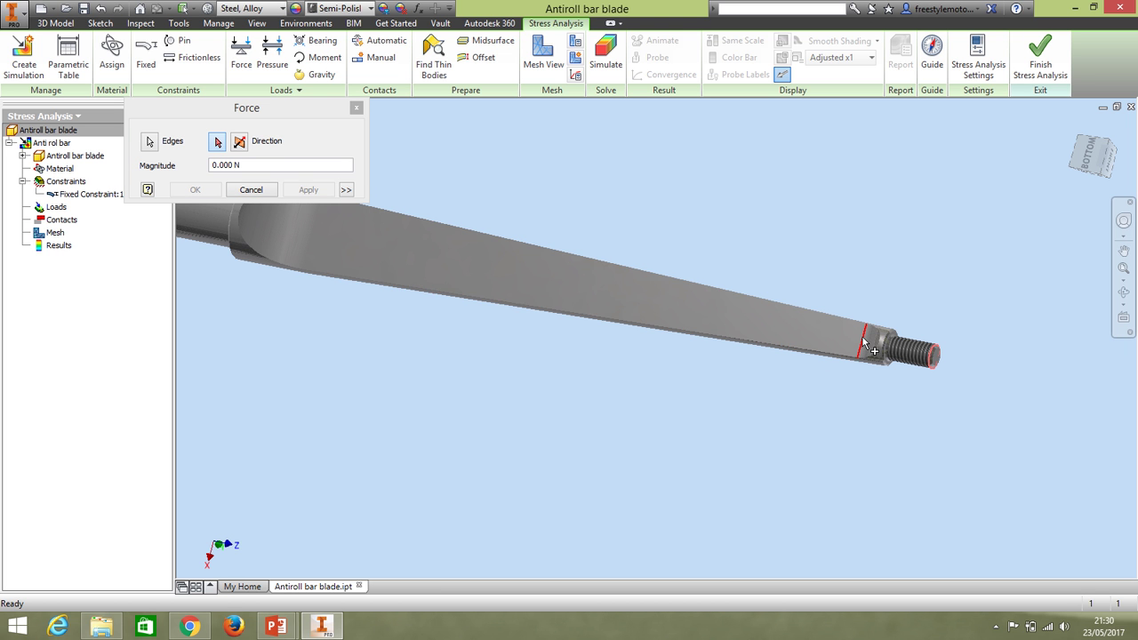
mouse_move(864, 340)
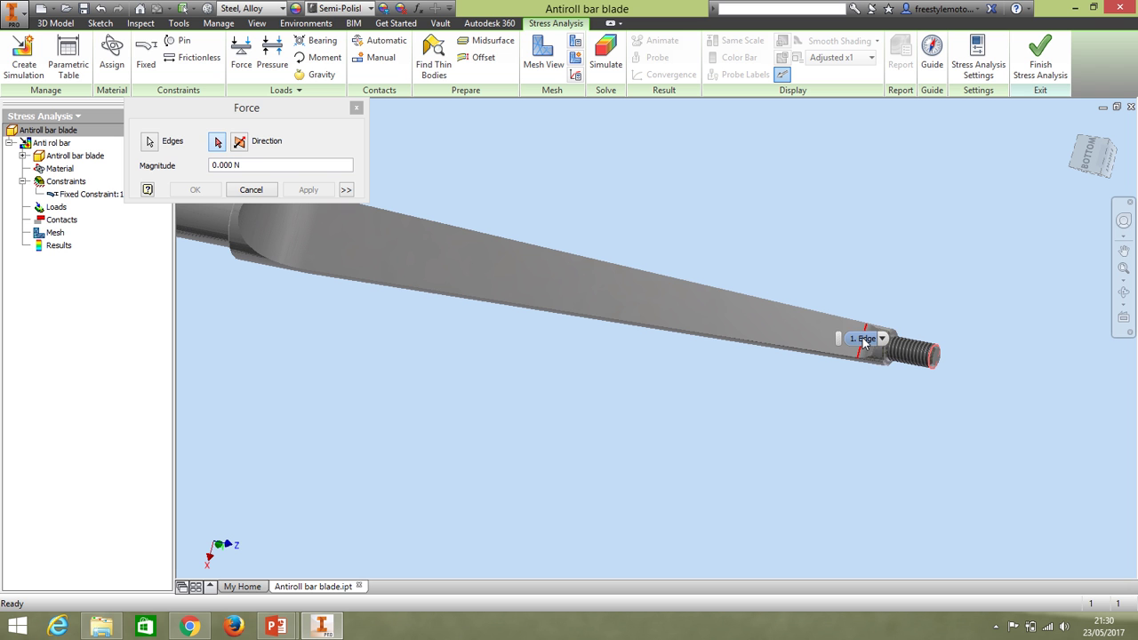
left_click(864, 341)
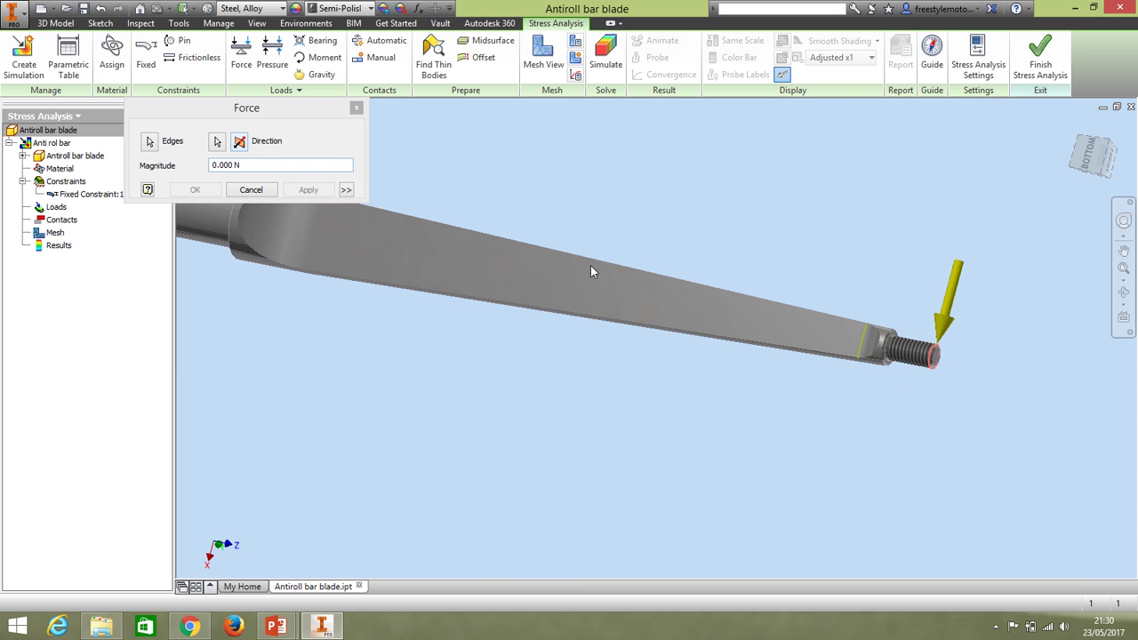
Set the force on the threaded tip to 500 N, apply it, close the force definition and expand the loads list
middle_click_drag(787, 351, 686, 385, "shift")
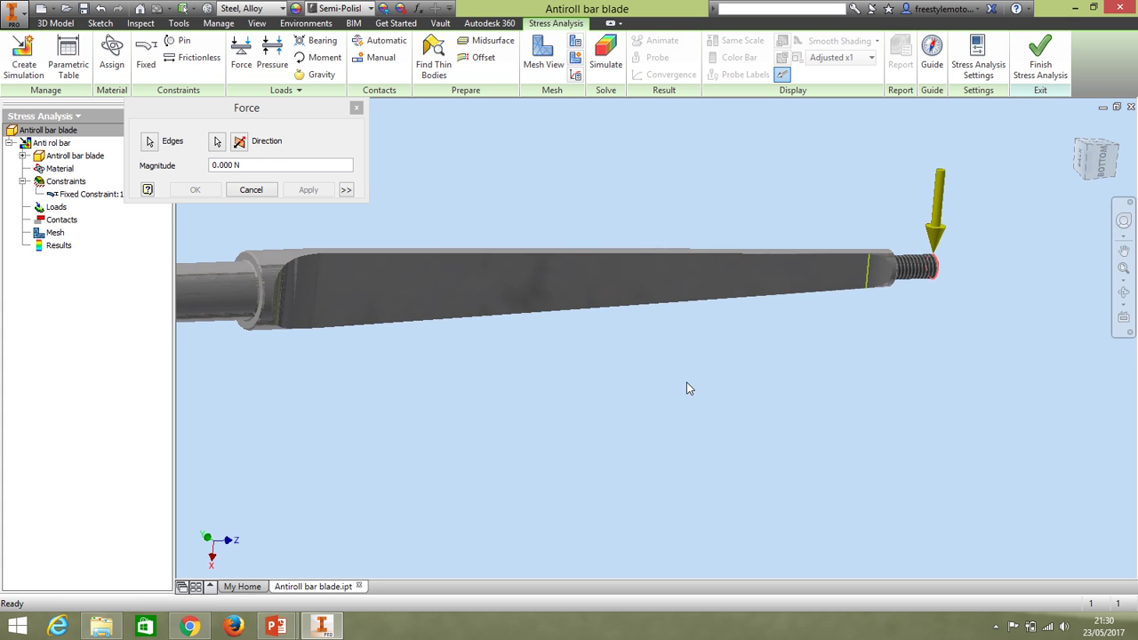
left_click(253, 166)
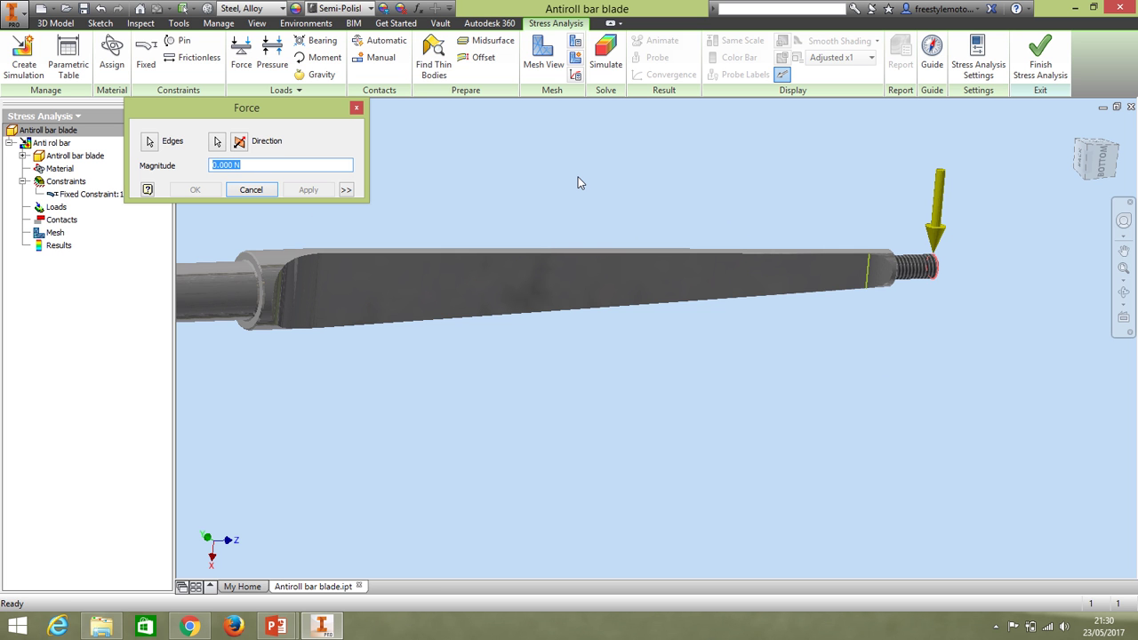
type("5")
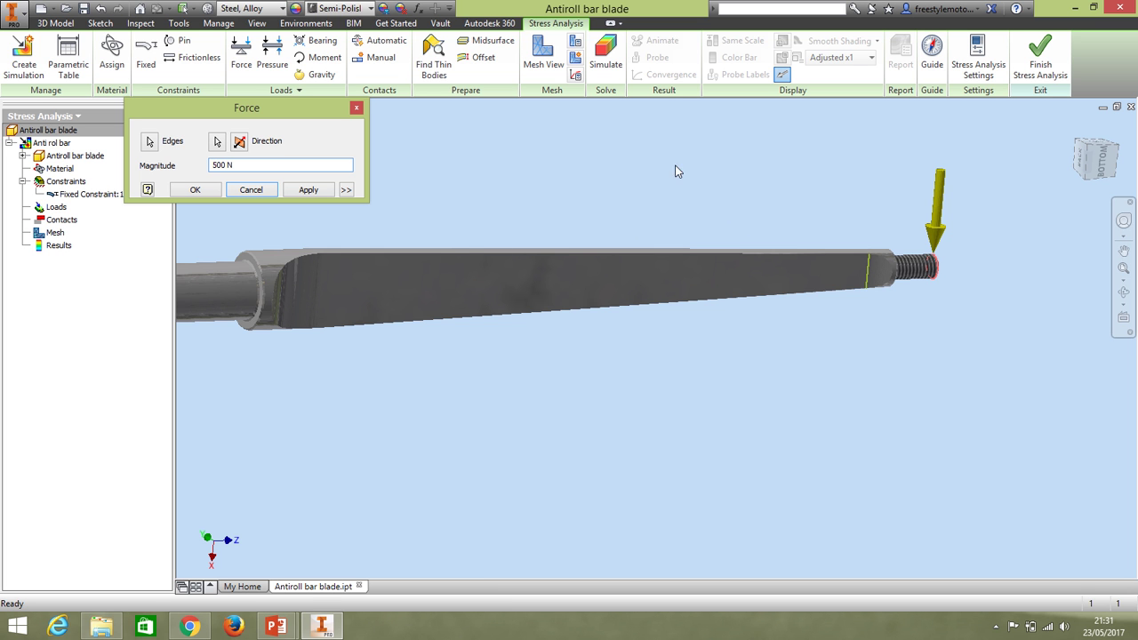
left_click(307, 190)
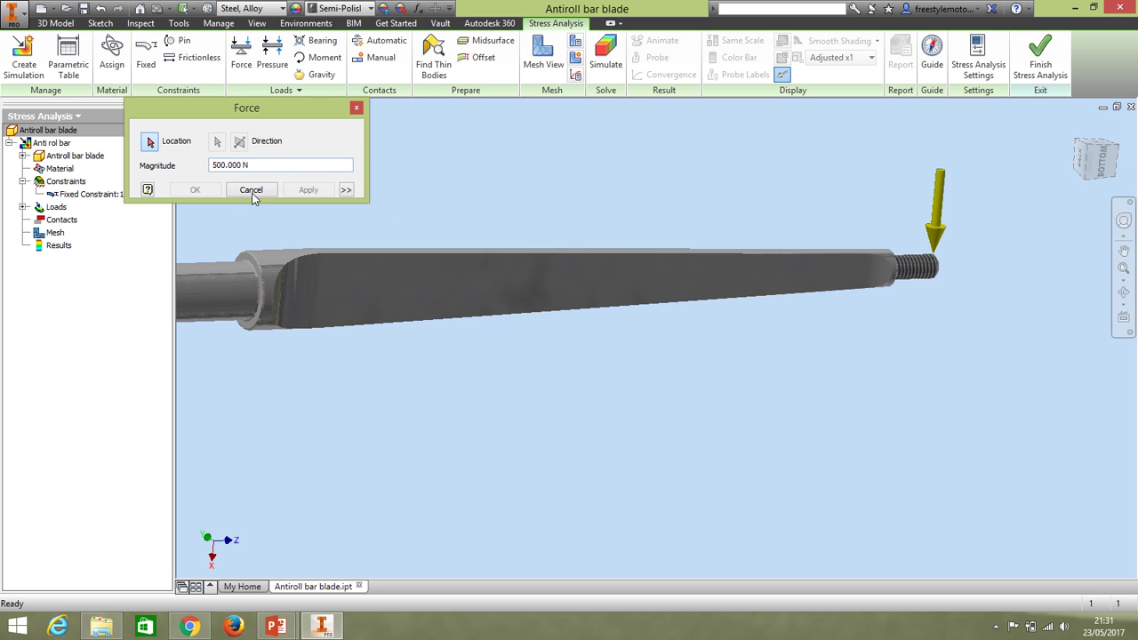
left_click(357, 108)
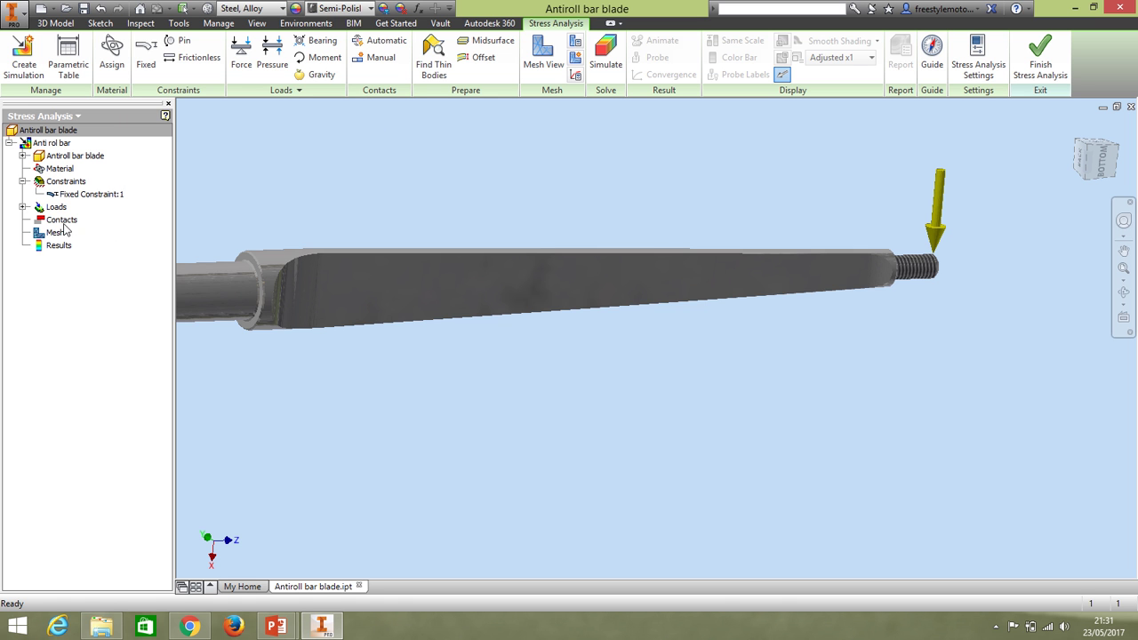
left_click(22, 207)
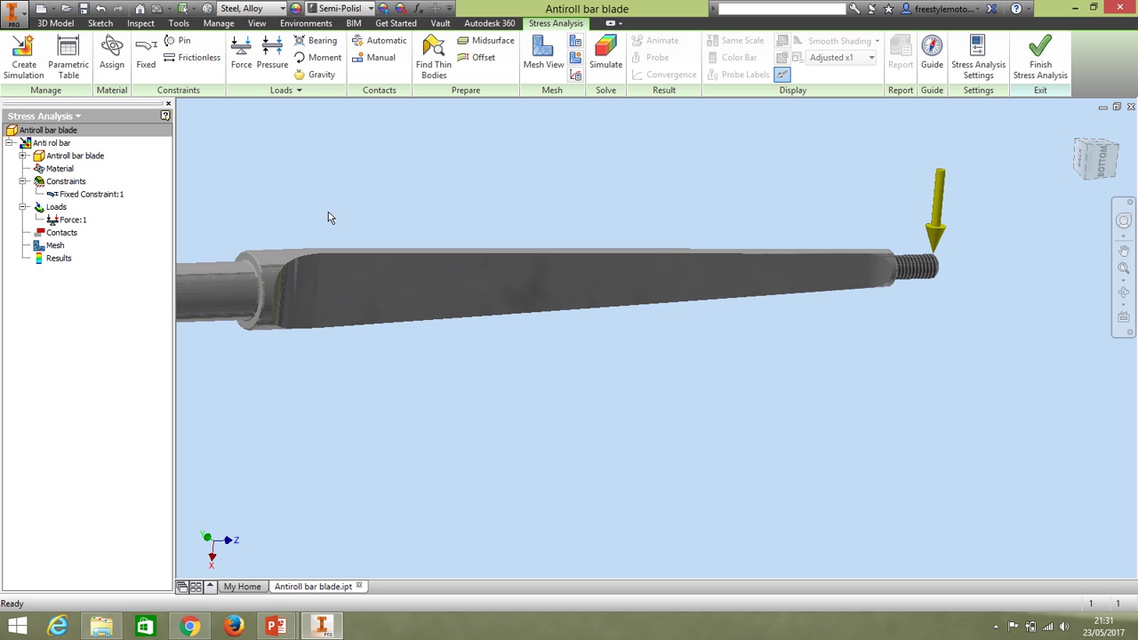
Run the simulation for the current configuration and examine the 1st Principal Stress result around the shoulder and along the blade
middle_click_drag(328, 218, 400, 271)
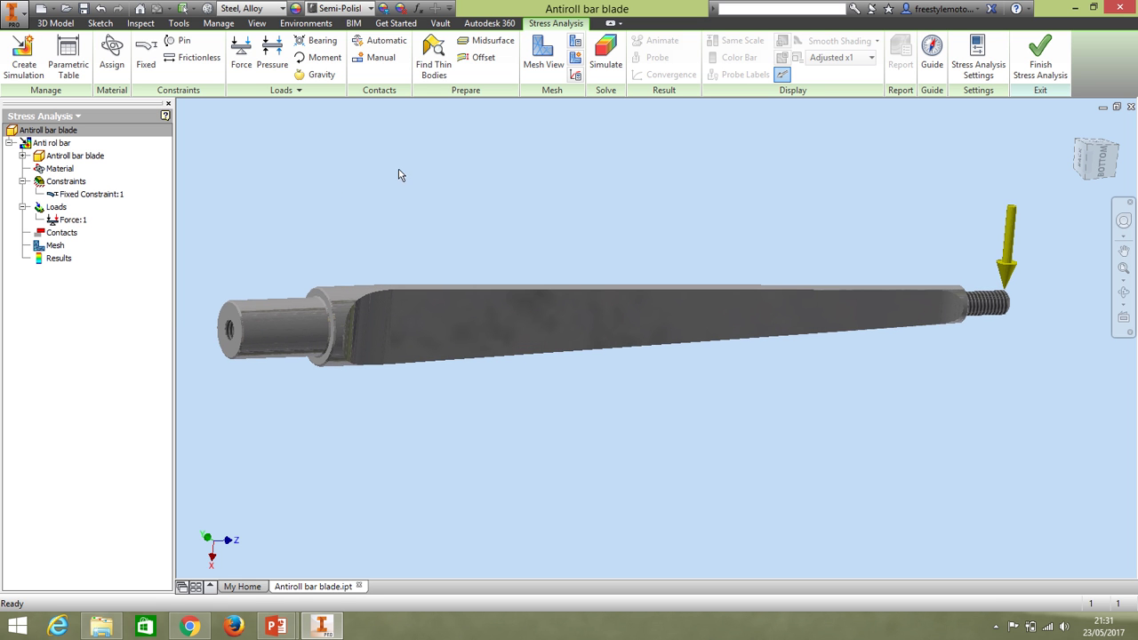
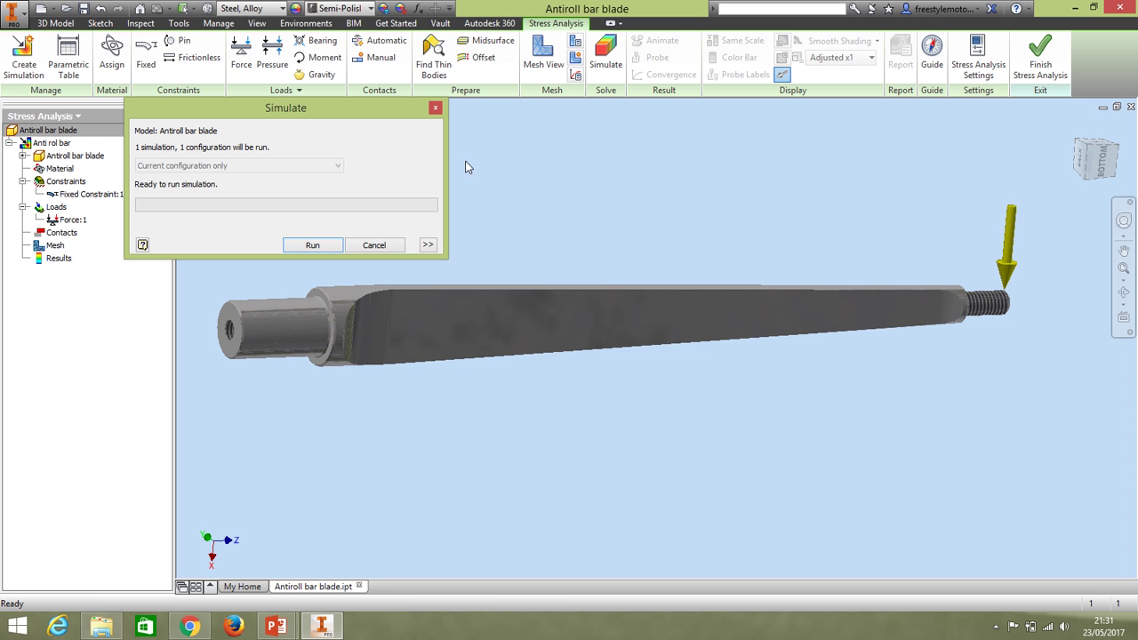
left_click(311, 246)
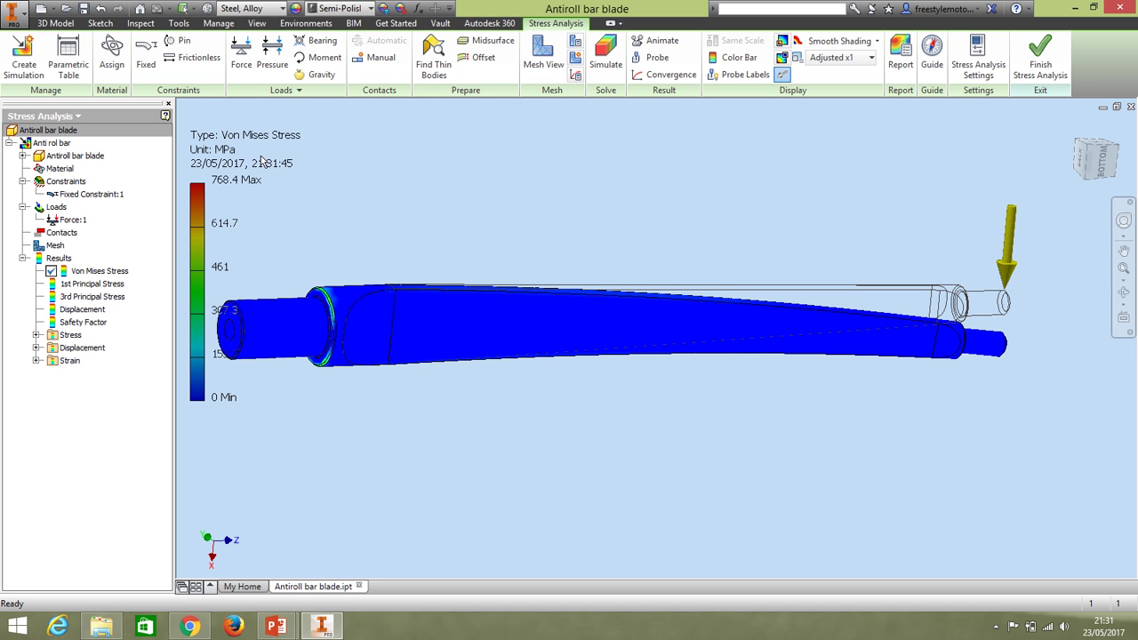
left_click(90, 284)
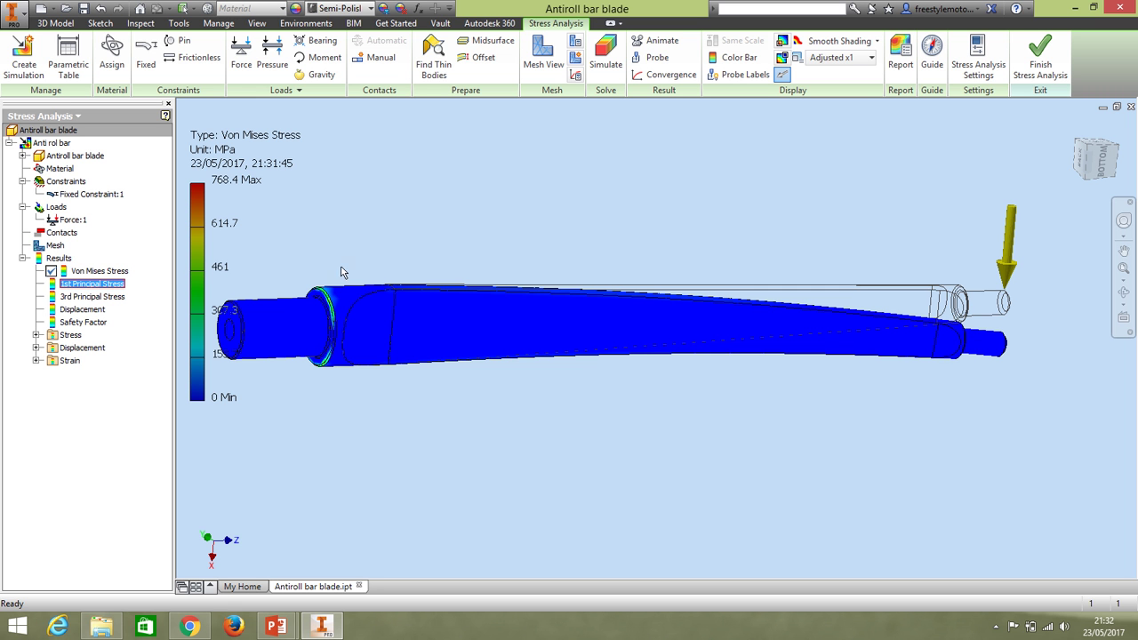
double_click(80, 284)
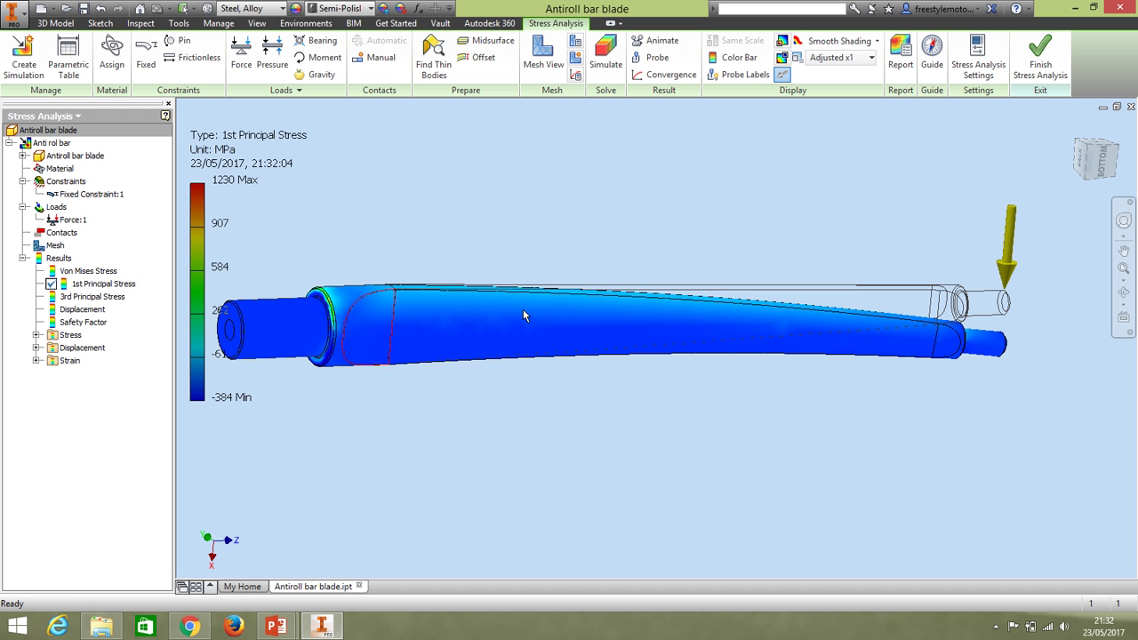
scroll(313, 296, "up", 5)
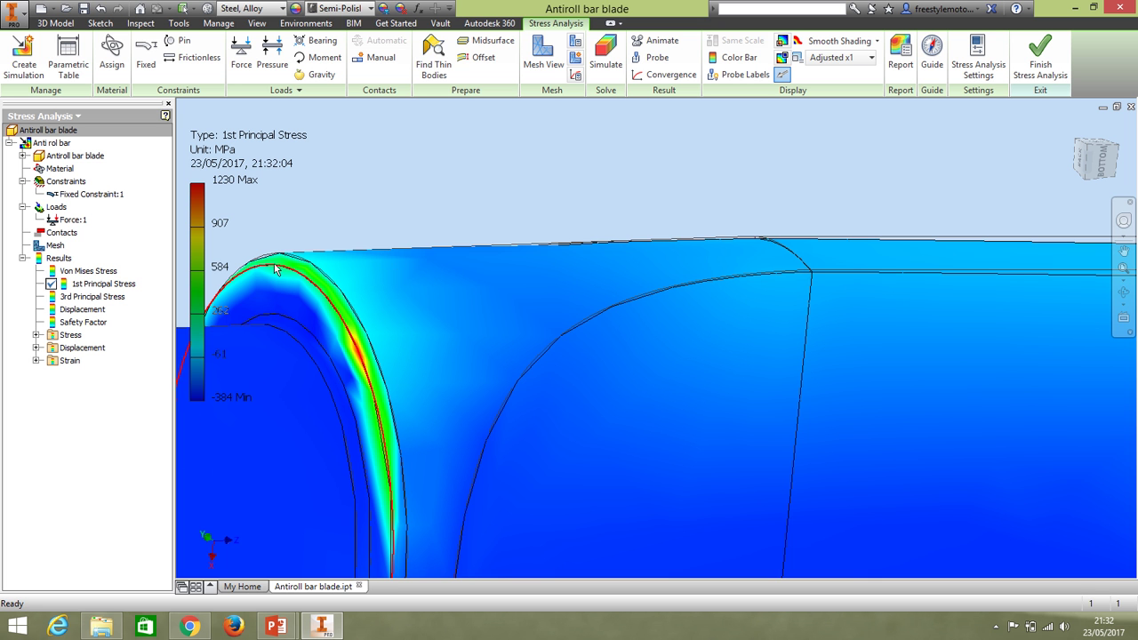
scroll(469, 329, "down", 5)
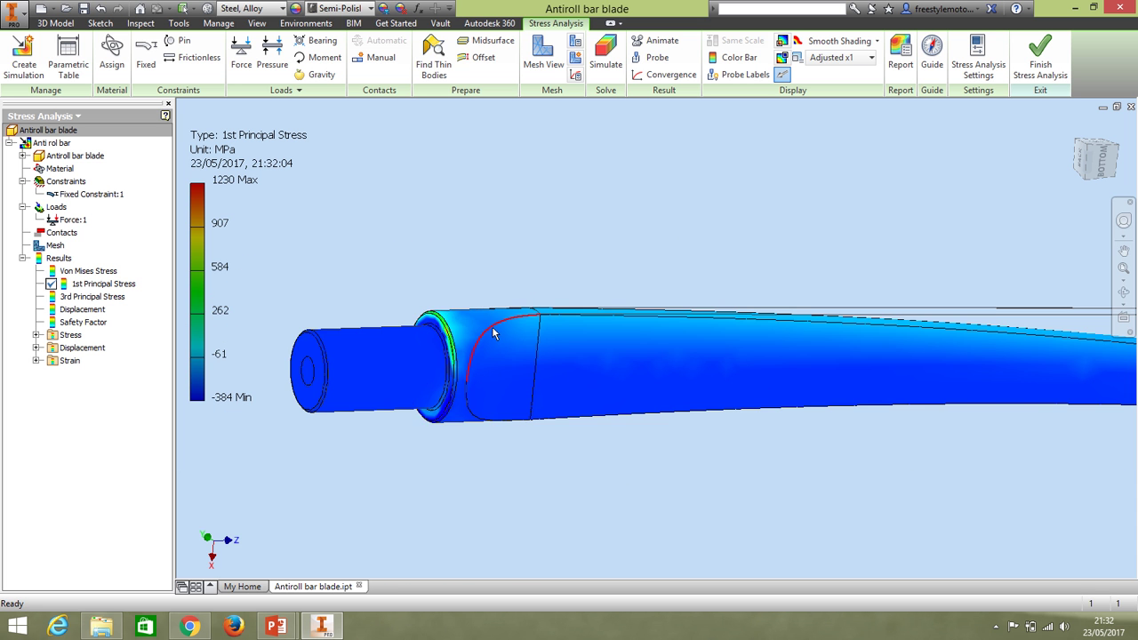
scroll(495, 333, "down", 3)
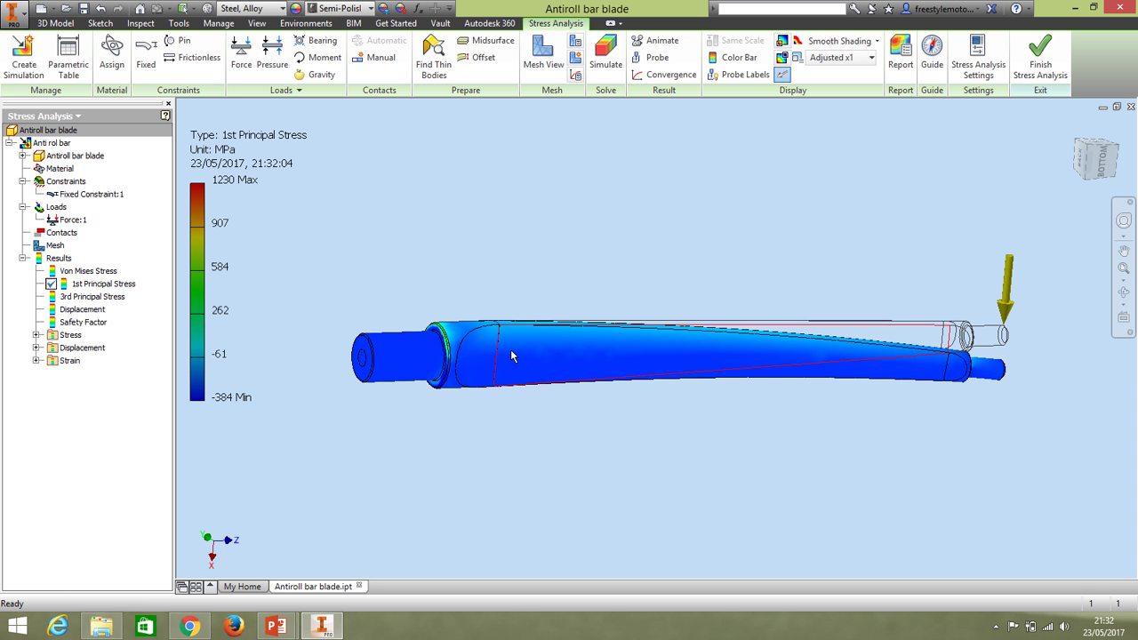
middle_click_drag(553, 342, 498, 345, "shift")
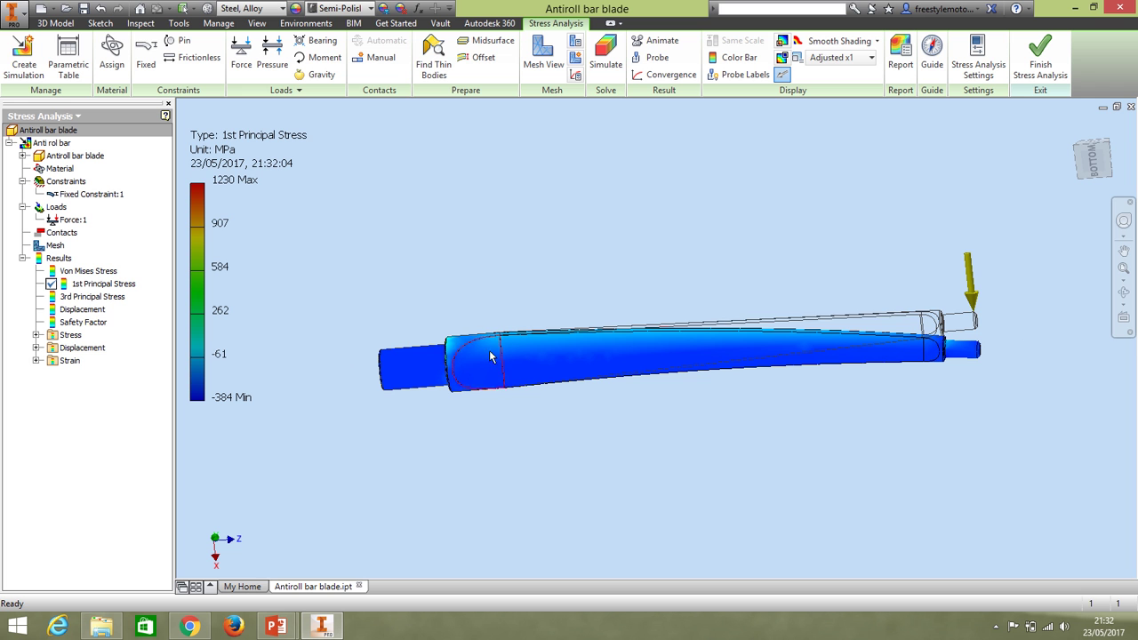
Display the Displacement result with its maximum value marked on the model, and play the results animation
double_click(80, 316)
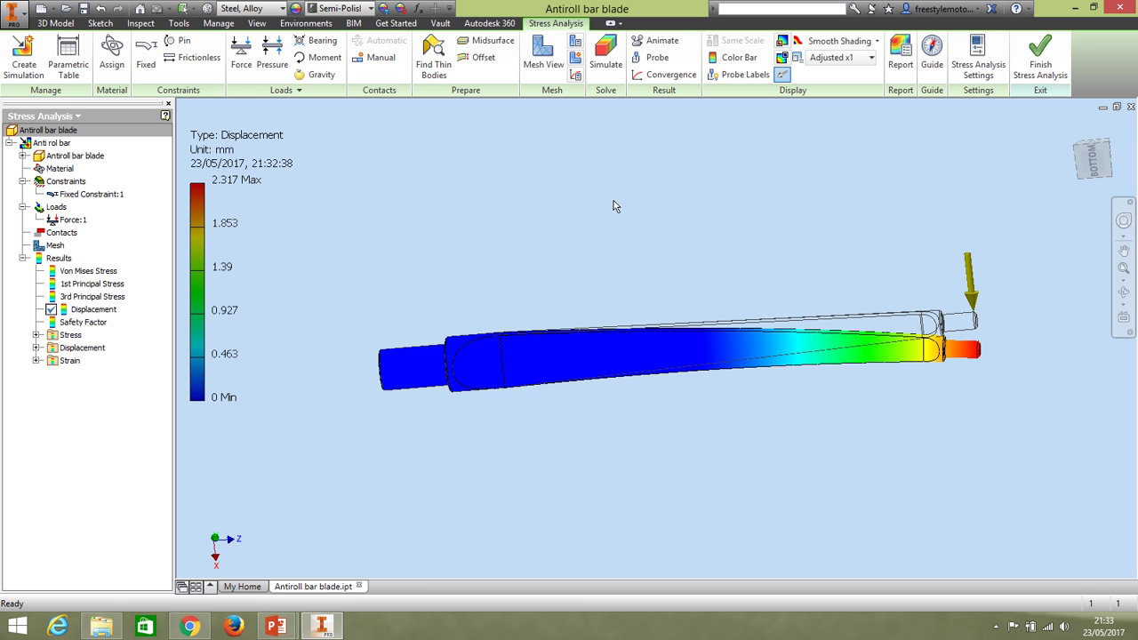
left_click(782, 41)
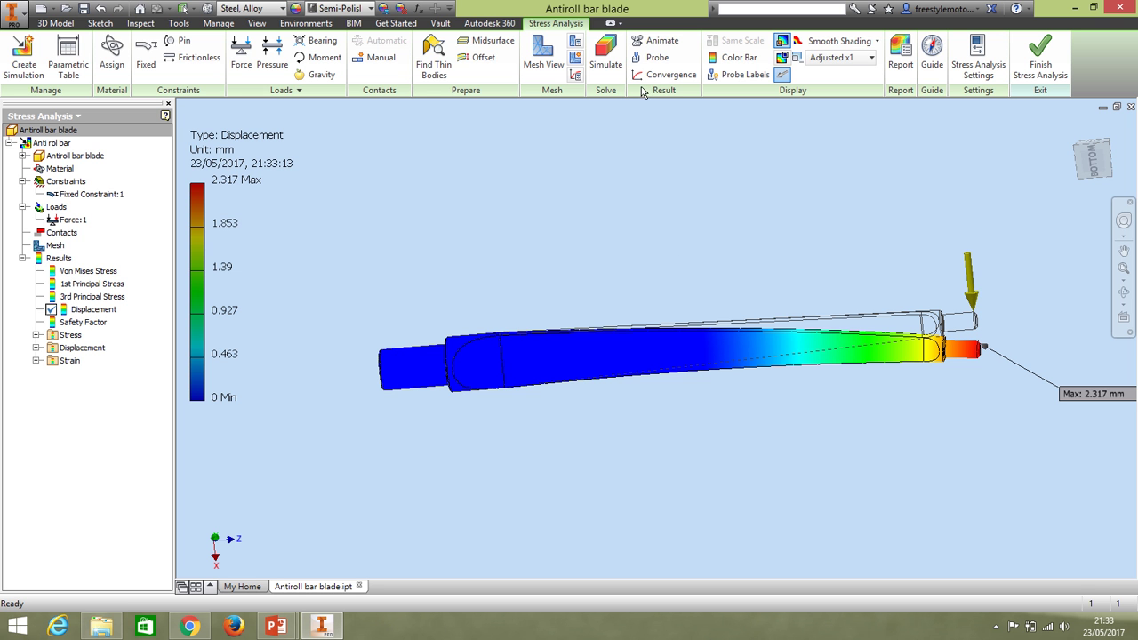
left_click(657, 40)
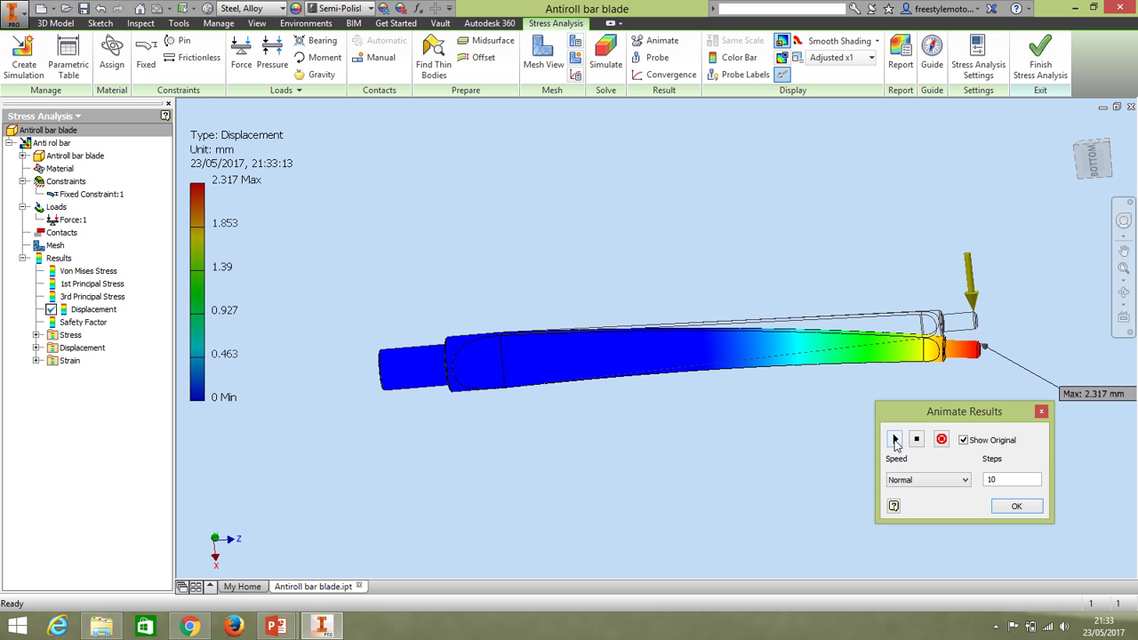
left_click(895, 440)
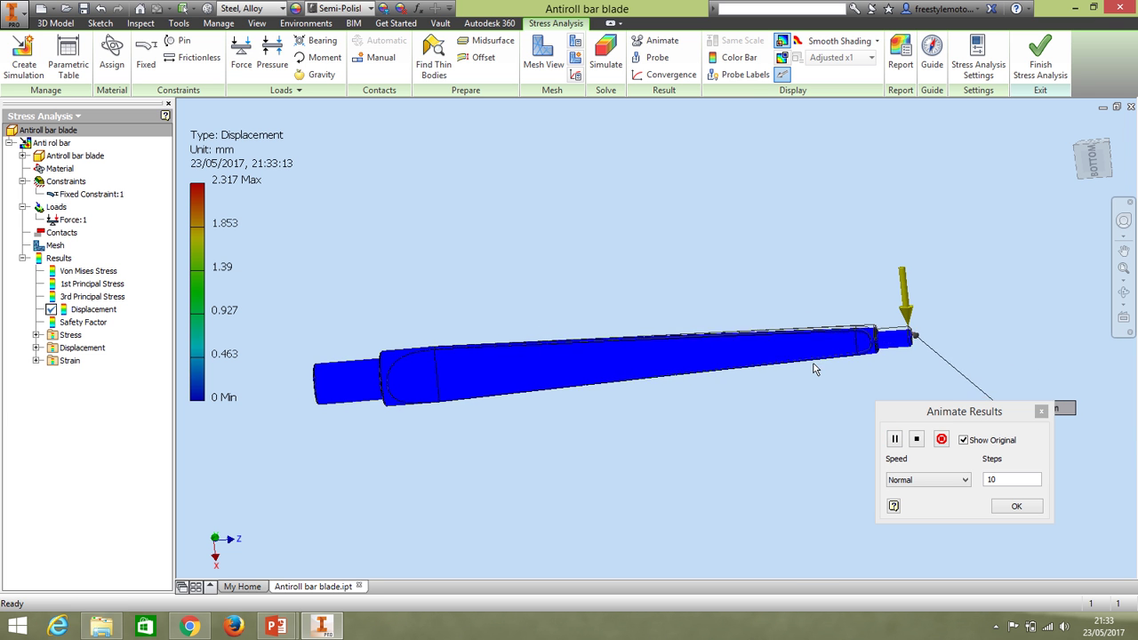
middle_click_drag(810, 364, 751, 371, "shift")
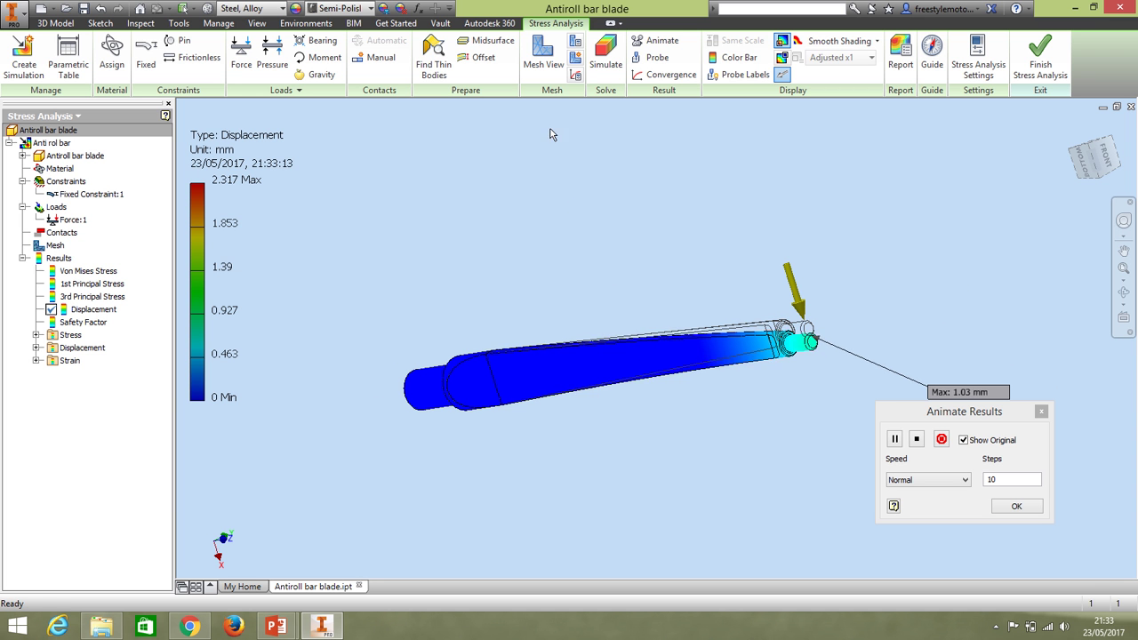
Turn on the mesh view, inspect the mesh along the deforming blade, and close the results animation
left_click(545, 66)
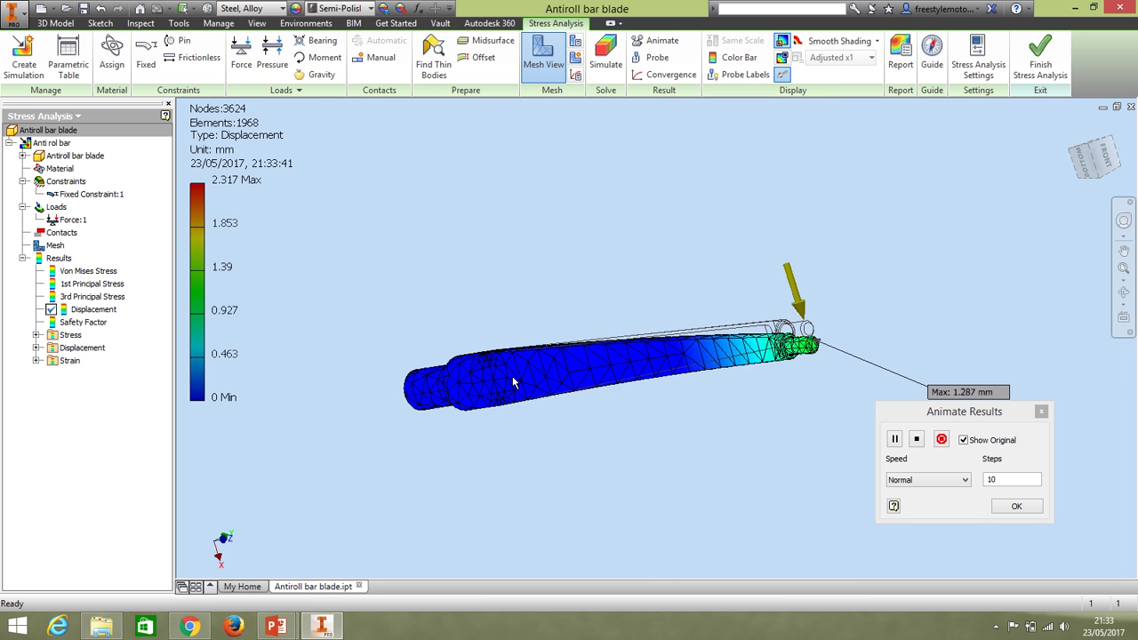
scroll(515, 355, "up", 3)
middle_click_drag(524, 311, 649, 379, "shift")
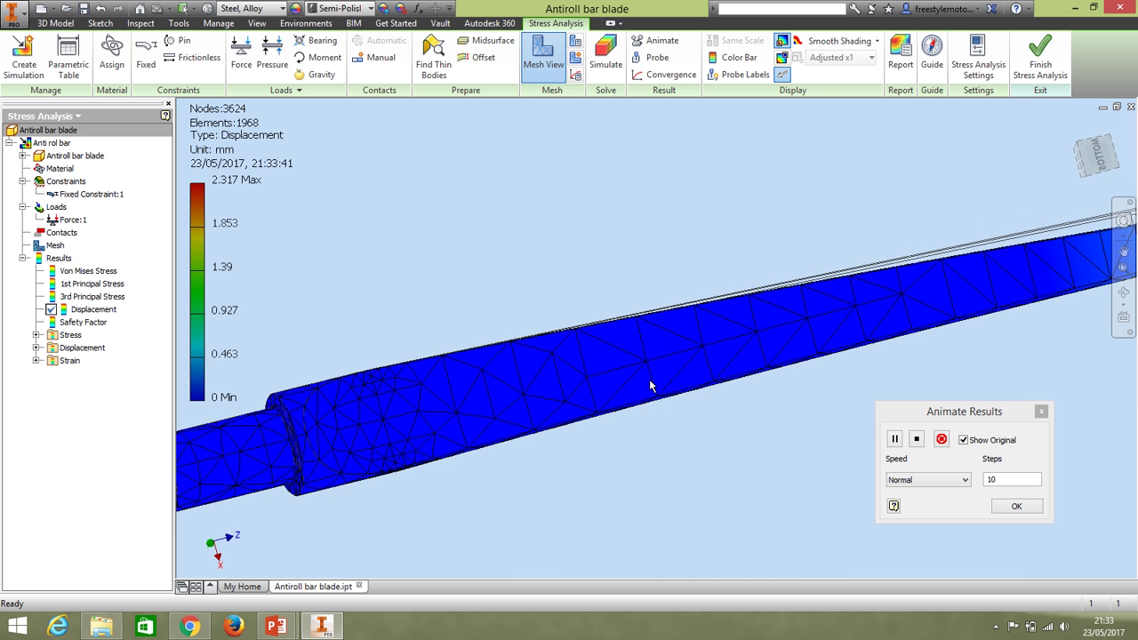
scroll(677, 360, "down", 4)
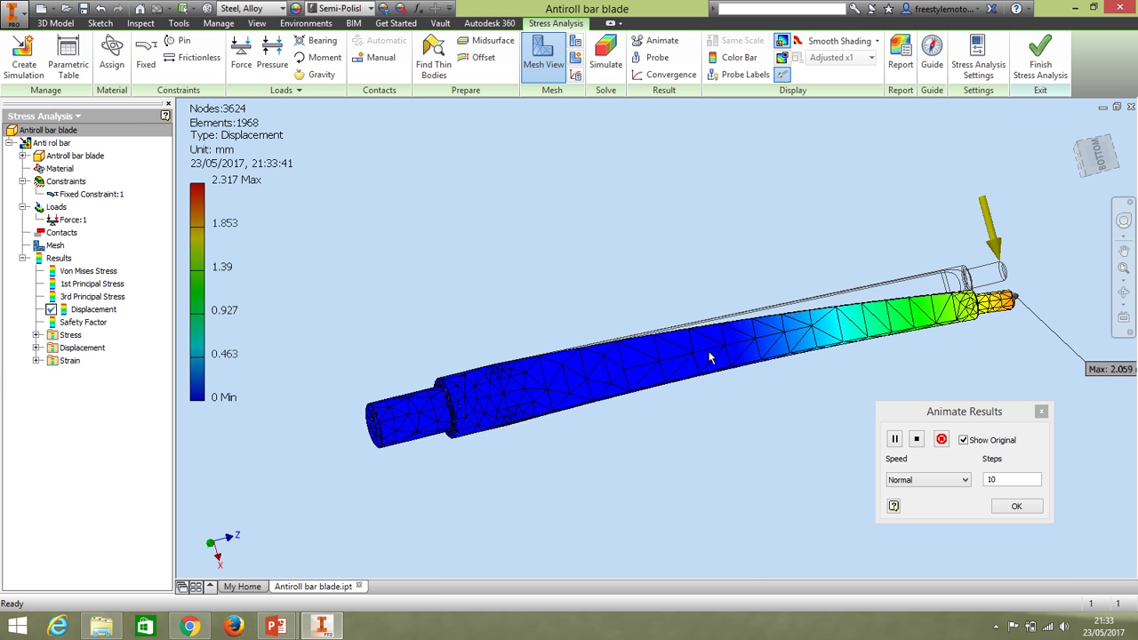
middle_click_drag(649, 364, 616, 374, "shift")
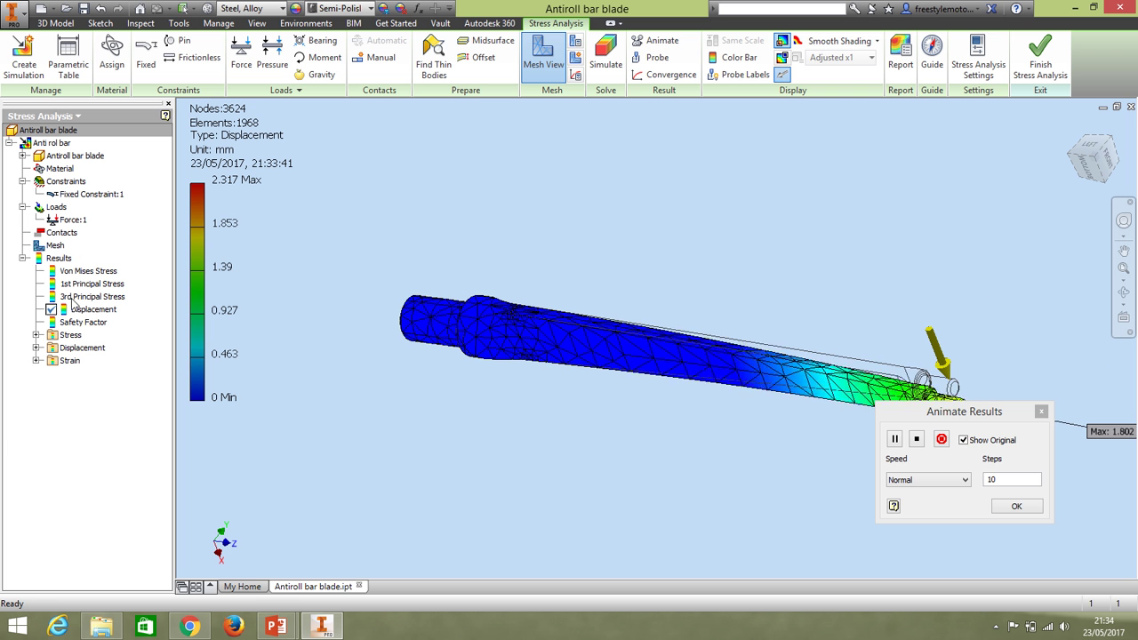
left_click(1043, 411)
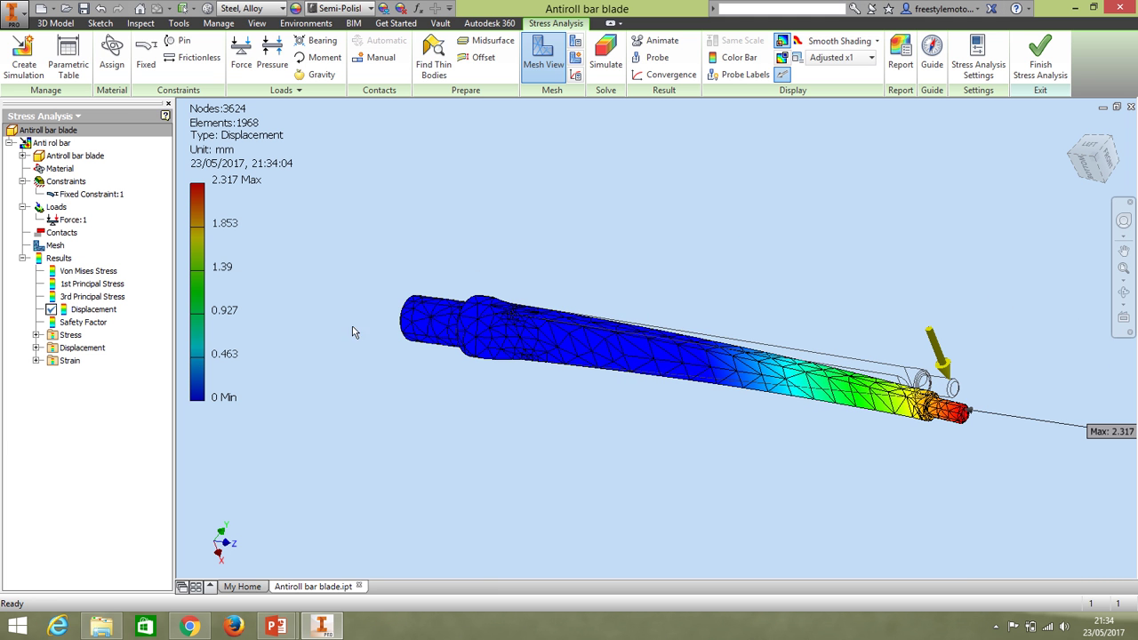
Display the Safety Factor result and mark its minimum value on the blade
double_click(80, 323)
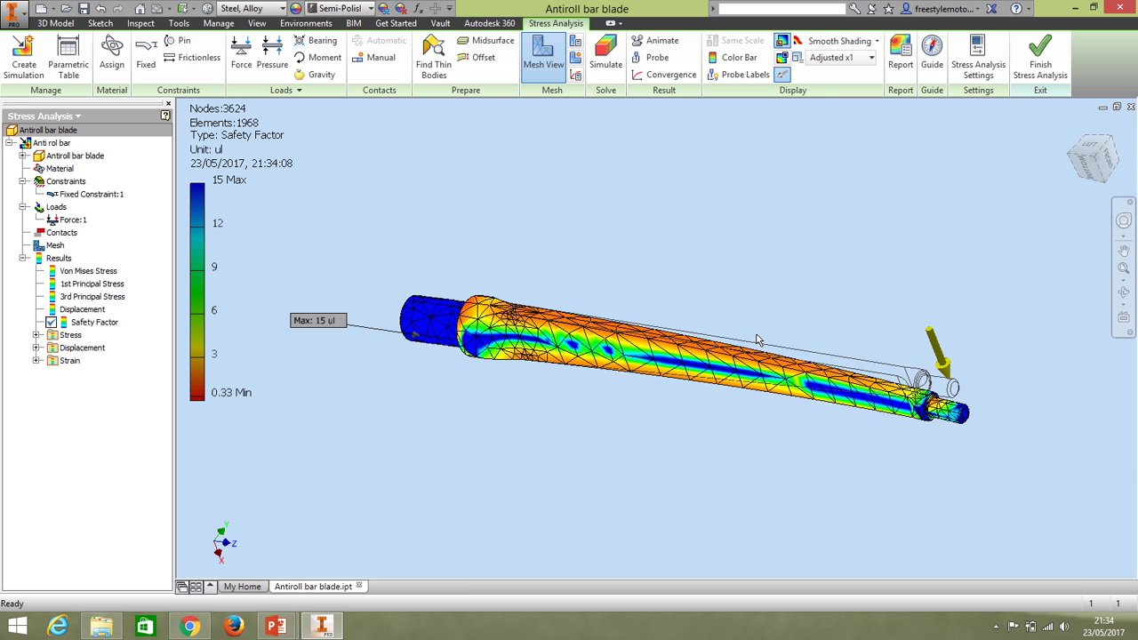
scroll(502, 335, "up", 3)
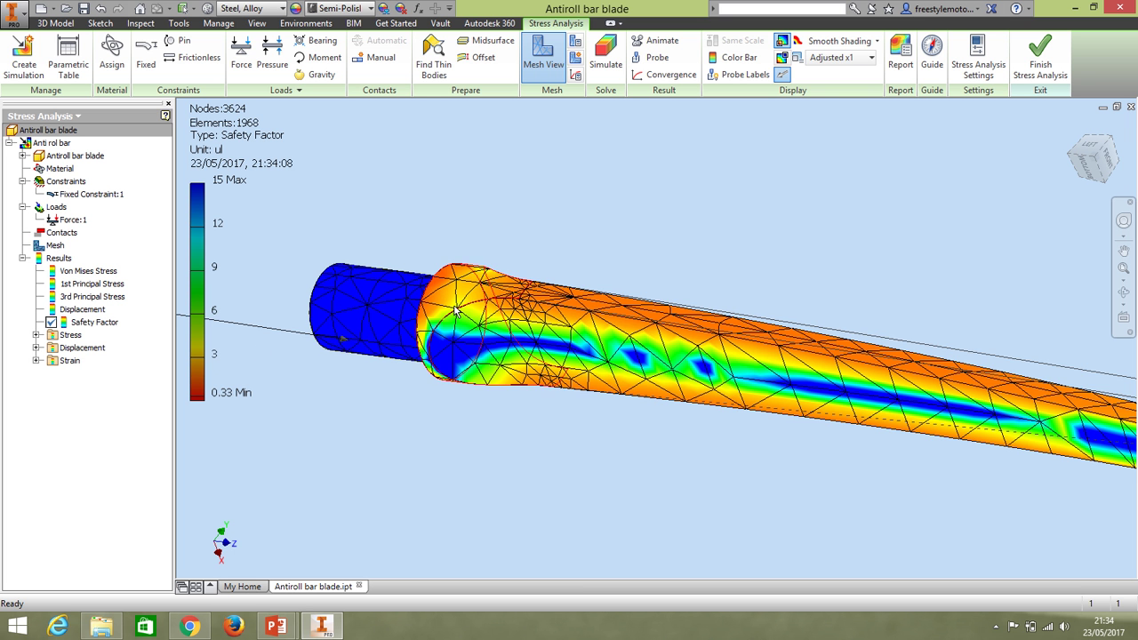
middle_click_drag(480, 312, 538, 317, "shift")
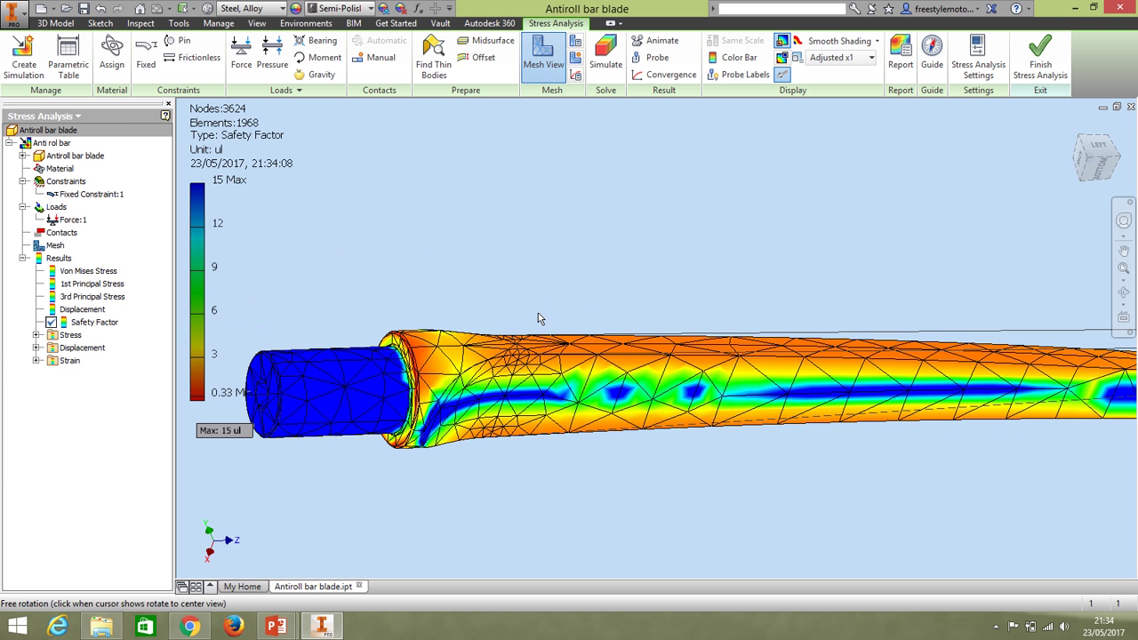
left_click(781, 59)
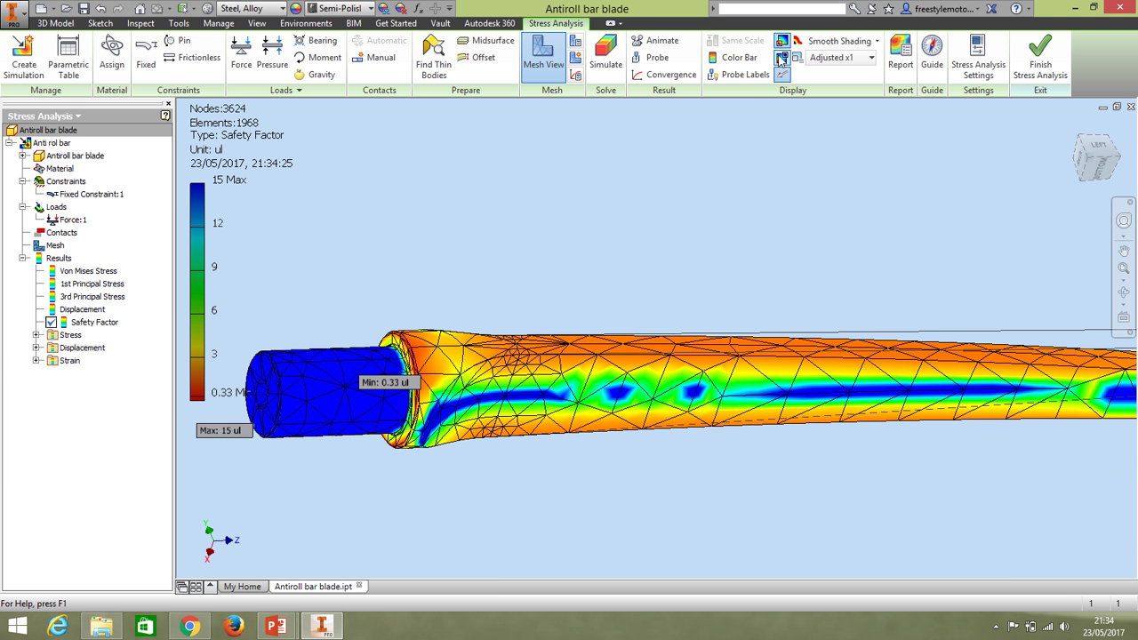
Examine the safety factor distribution at the shoulder's minimum point and along the whole blade against the colour scale
scroll(405, 389, "down", 4)
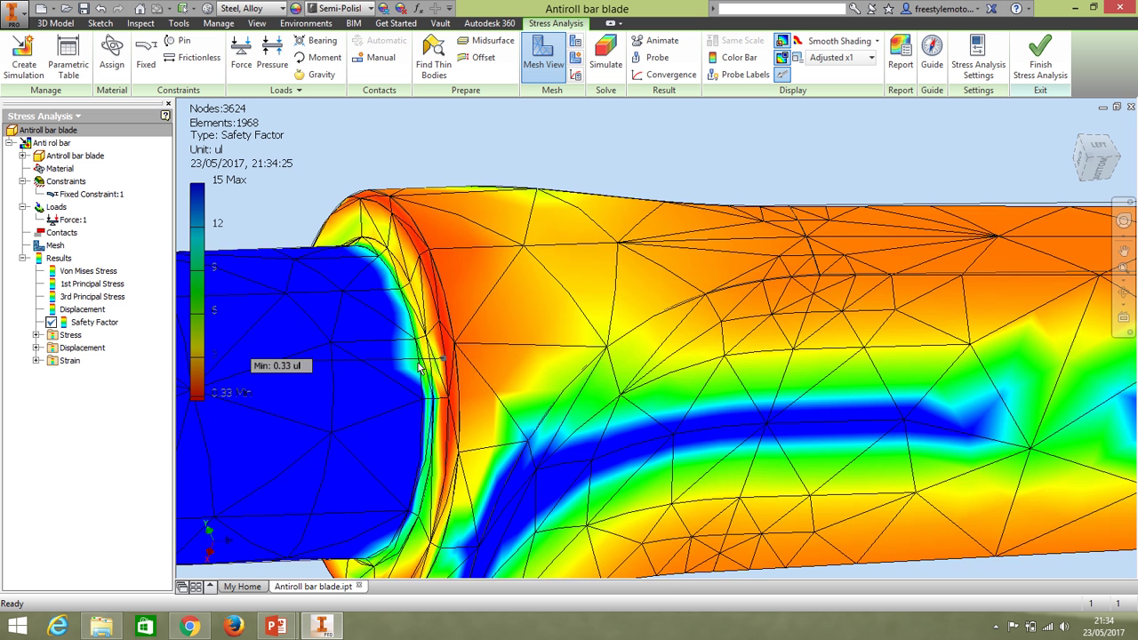
scroll(417, 367, "up", 3)
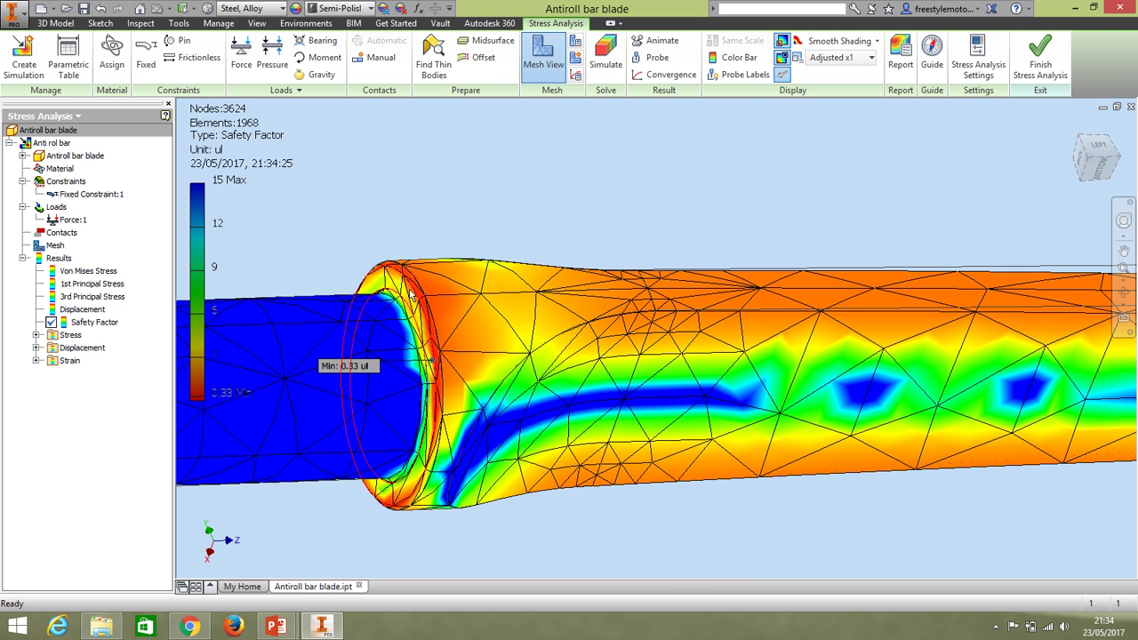
scroll(412, 300, "up", 2)
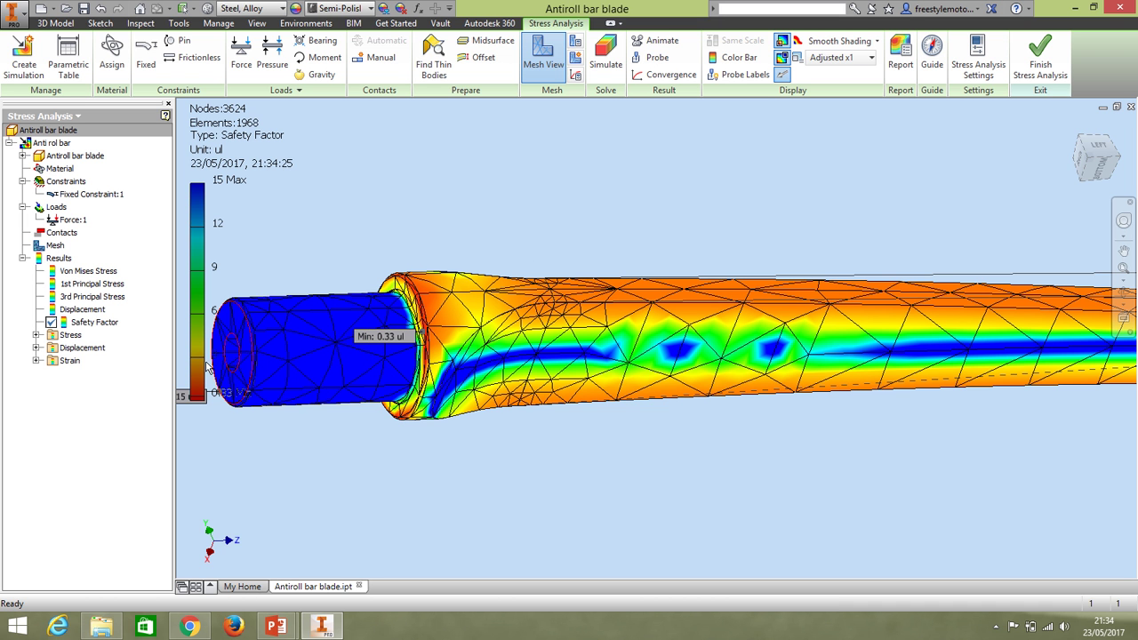
middle_click_drag(323, 330, 354, 330)
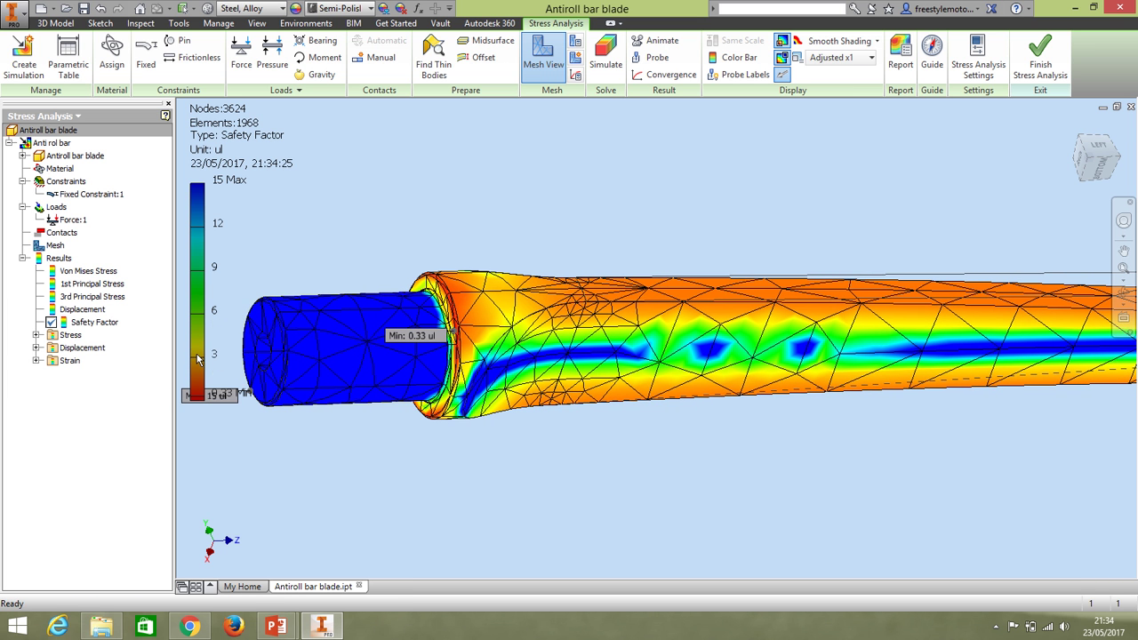
scroll(711, 334, "down", 5)
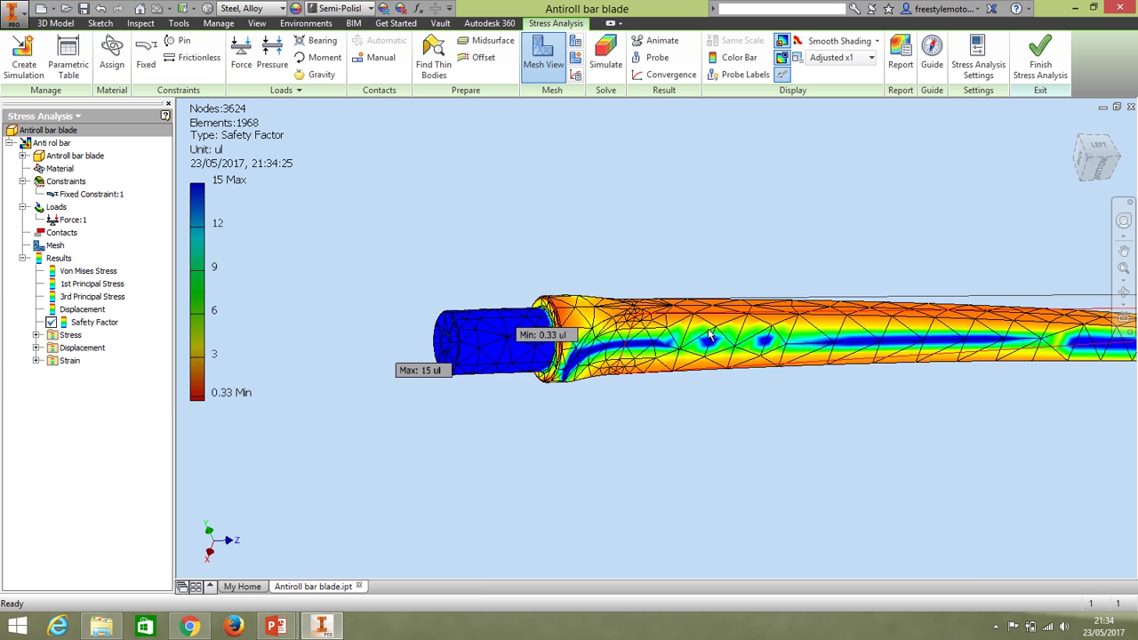
middle_click_drag(711, 333, 625, 329, "shift")
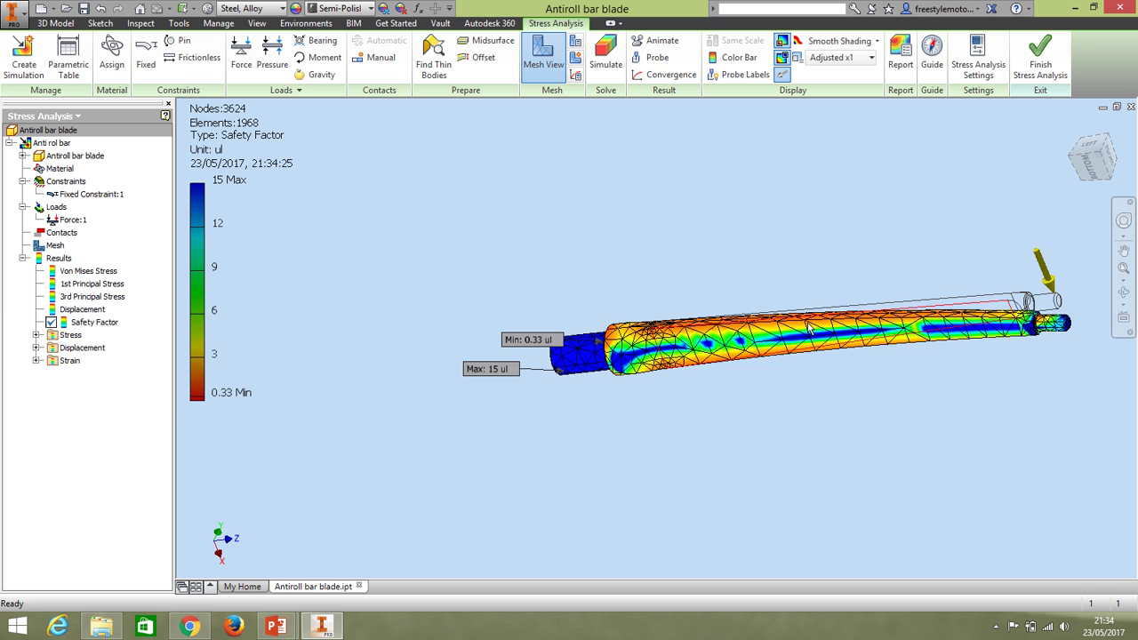
Inspect the meshed safety factor plot close up along the blade's side and across the full deformed shape
scroll(824, 330, "up", 3)
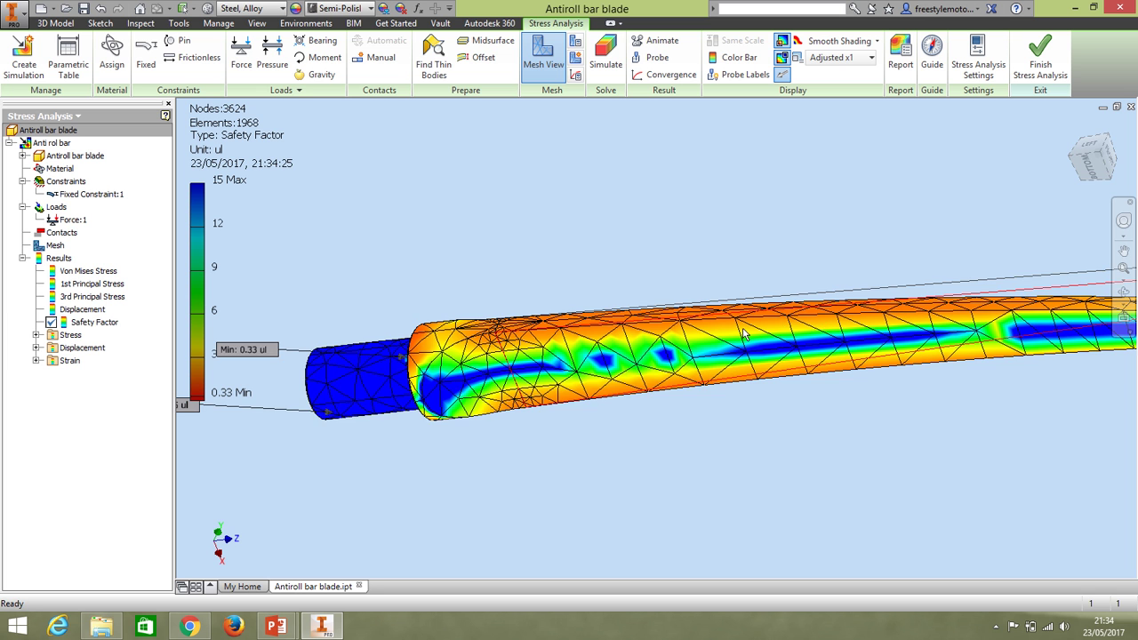
middle_click_drag(746, 338, 673, 328, "shift")
left_click_drag(677, 352, 711, 338)
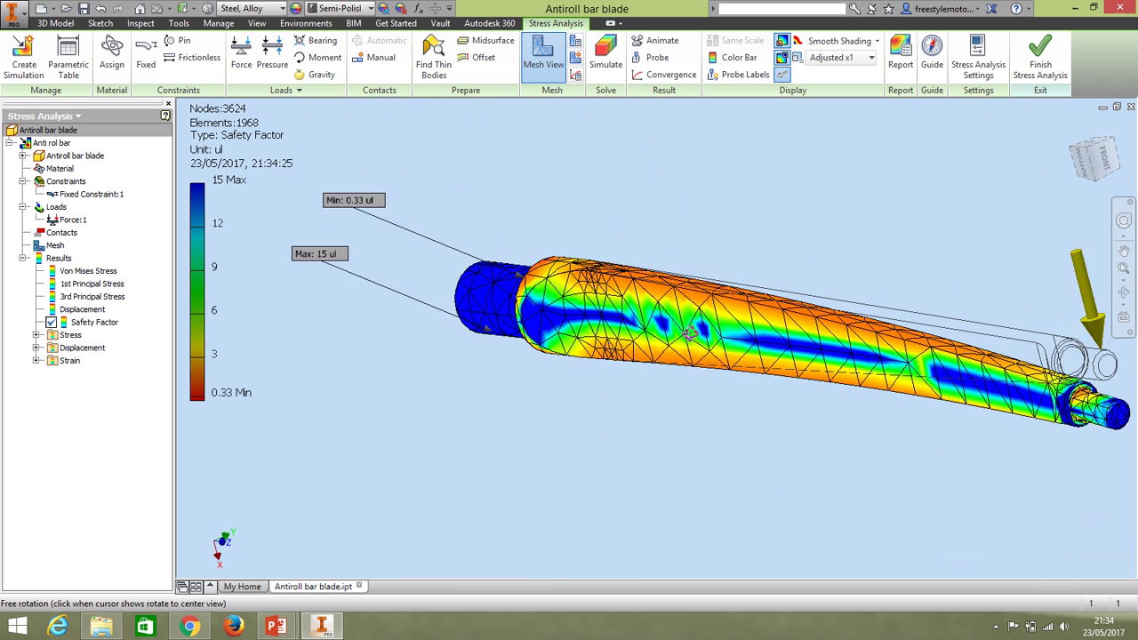
scroll(716, 334, "down", 4)
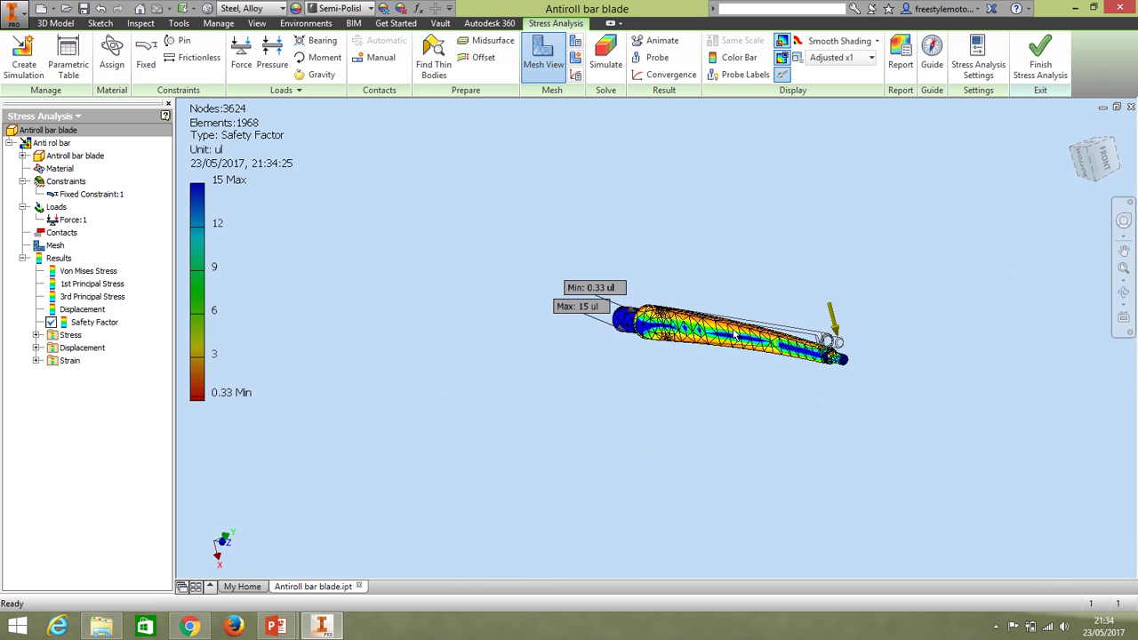
scroll(735, 334, "up", 4)
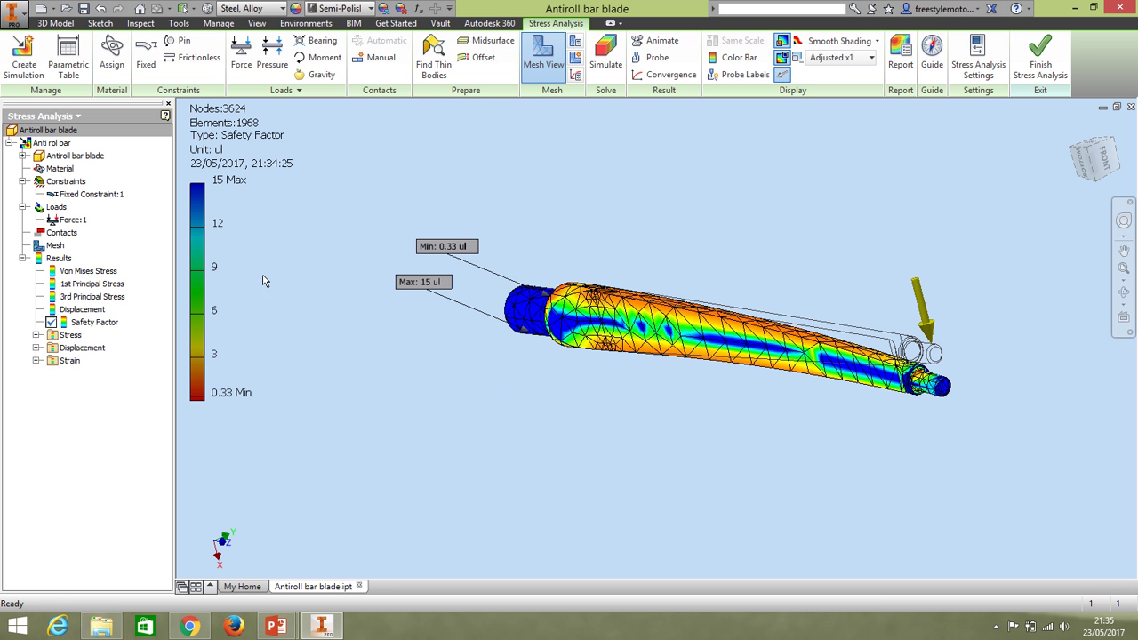
Delete the existing force load from the blade's tip
double_click(73, 219)
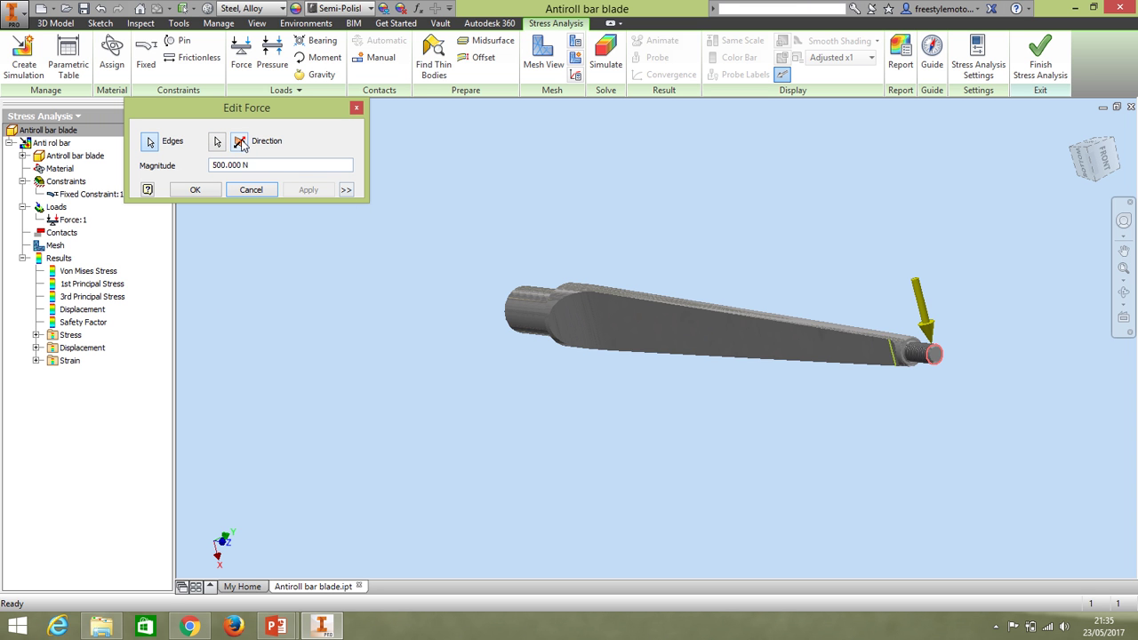
left_click(357, 111)
left_click(72, 219)
left_click(74, 220)
right_click(75, 224)
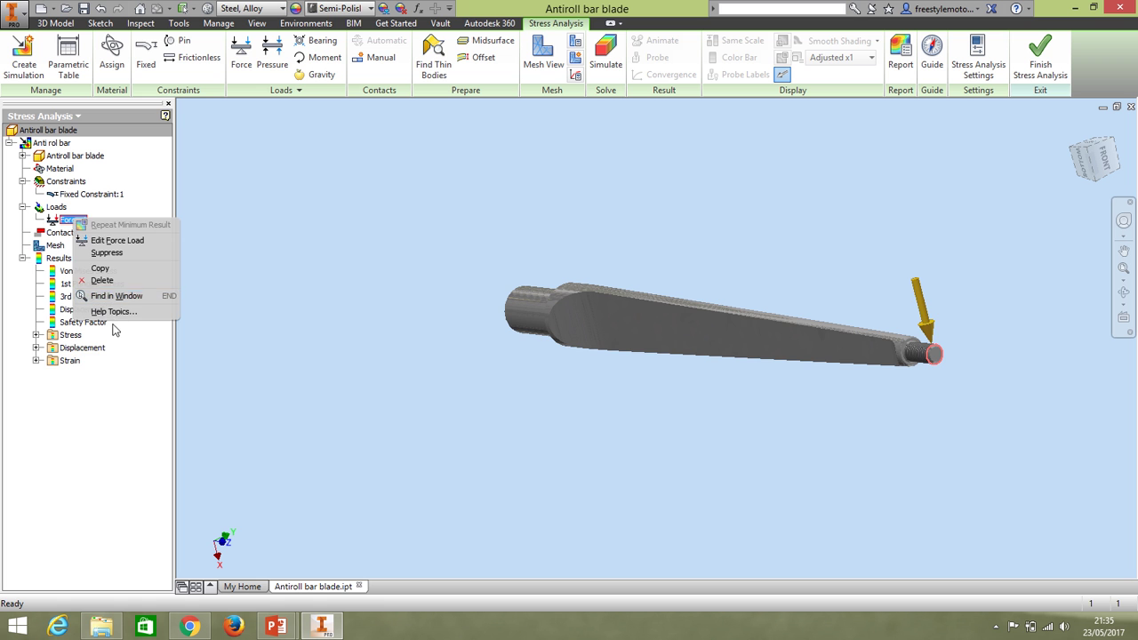
left_click(104, 282)
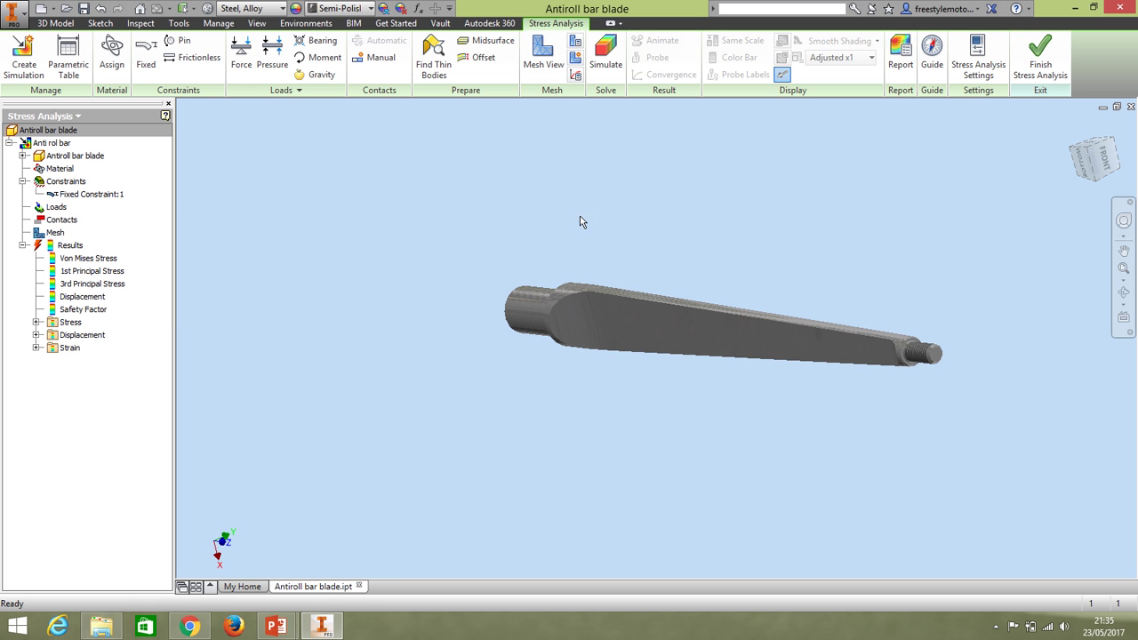
Apply a 500 N force to the circular edge at the blade's tip, directed by the blade's flat tapered side face
left_click(242, 53)
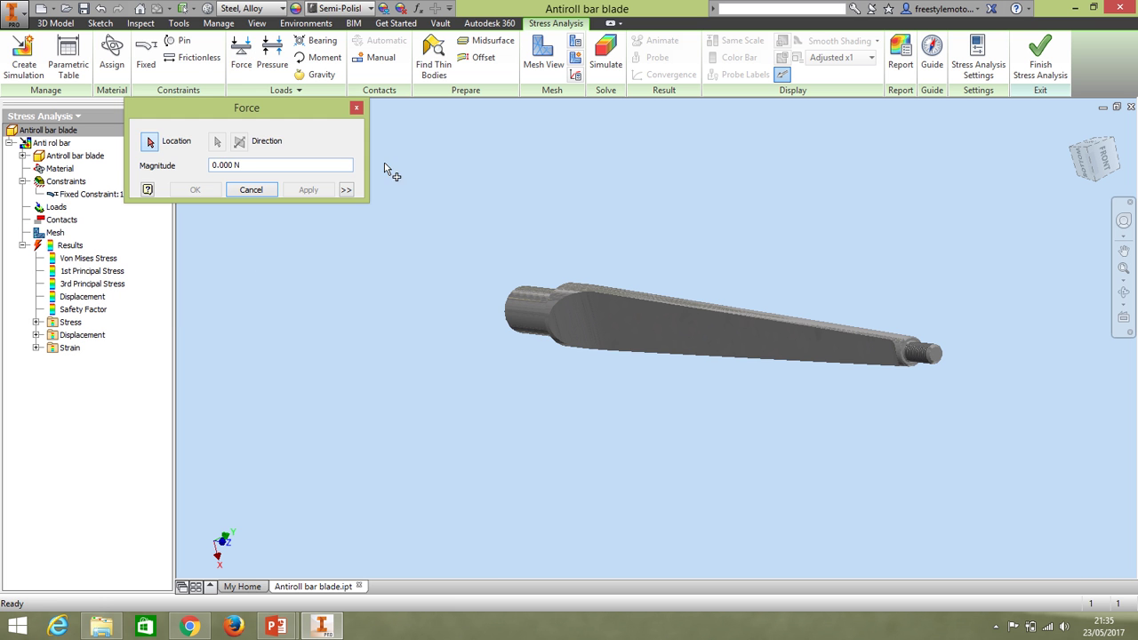
left_click(934, 361)
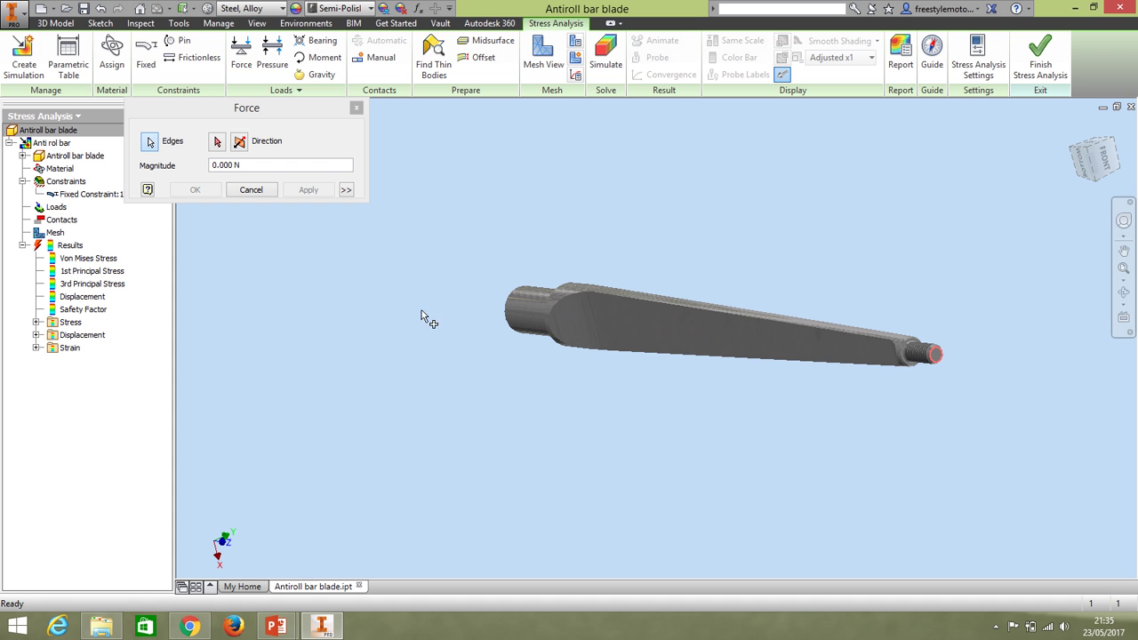
left_click(217, 143)
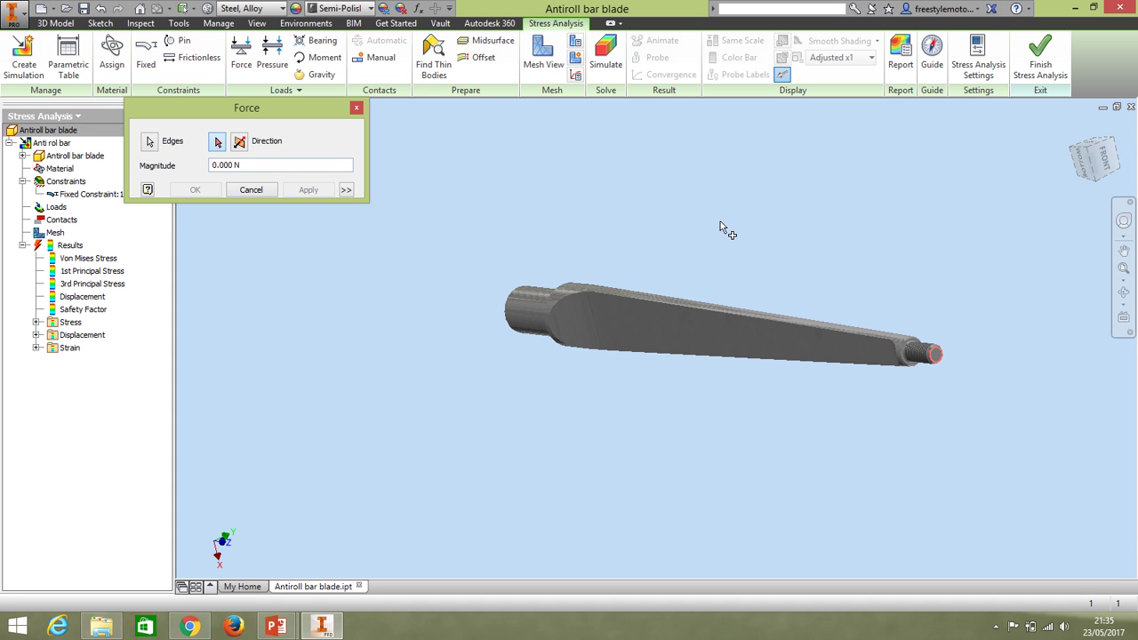
left_click(730, 332)
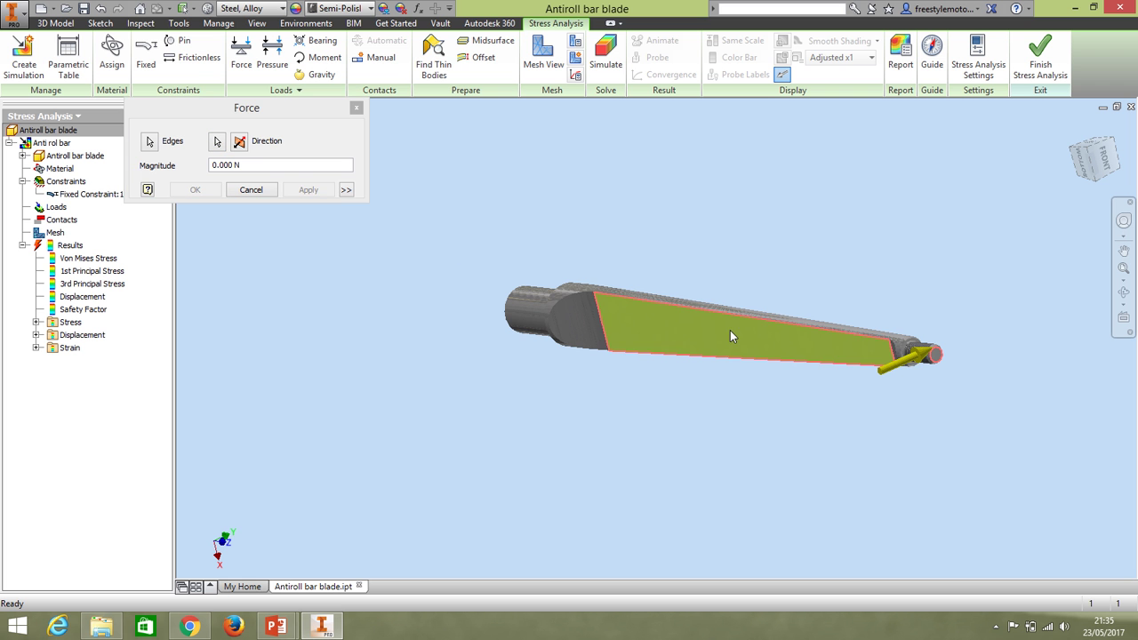
middle_click_drag(670, 318, 649, 331, "shift")
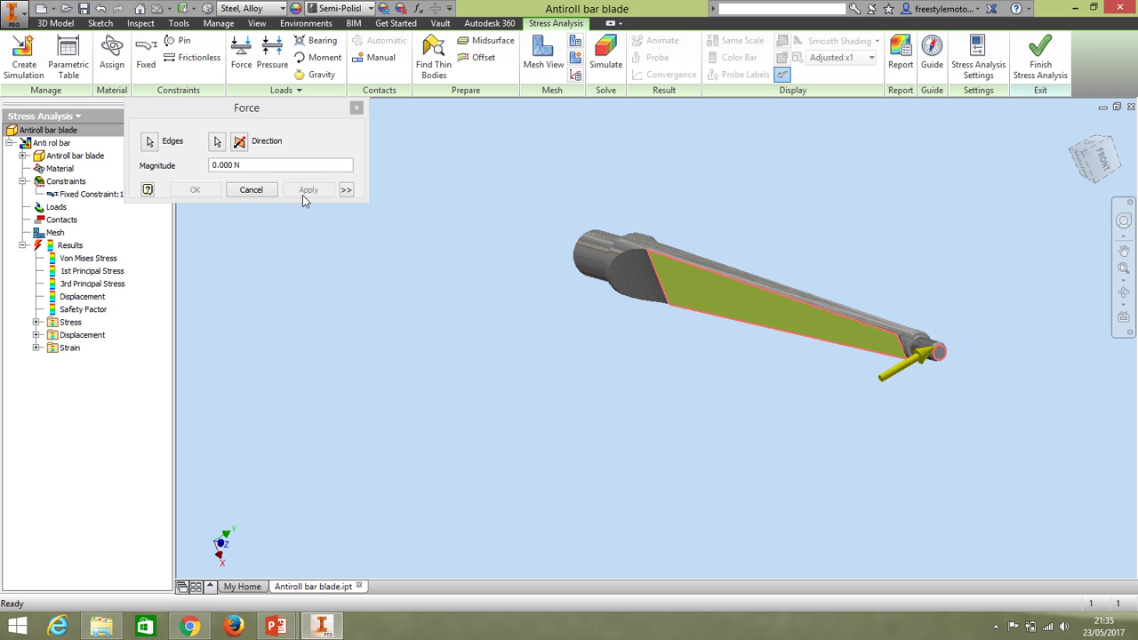
left_click(240, 165)
type("500")
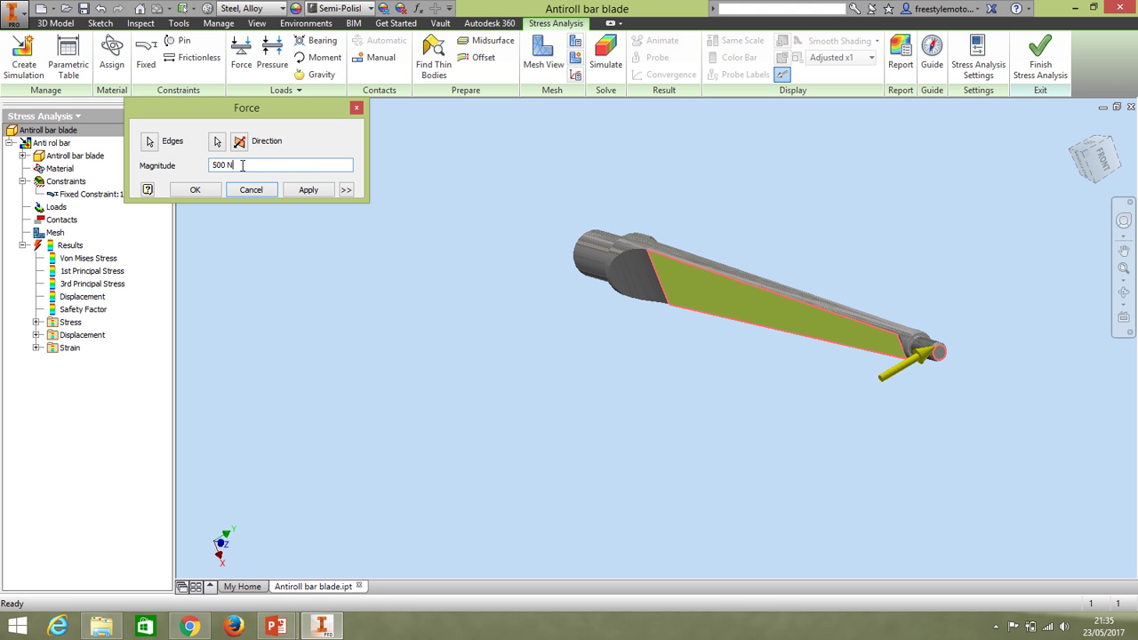
left_click(307, 191)
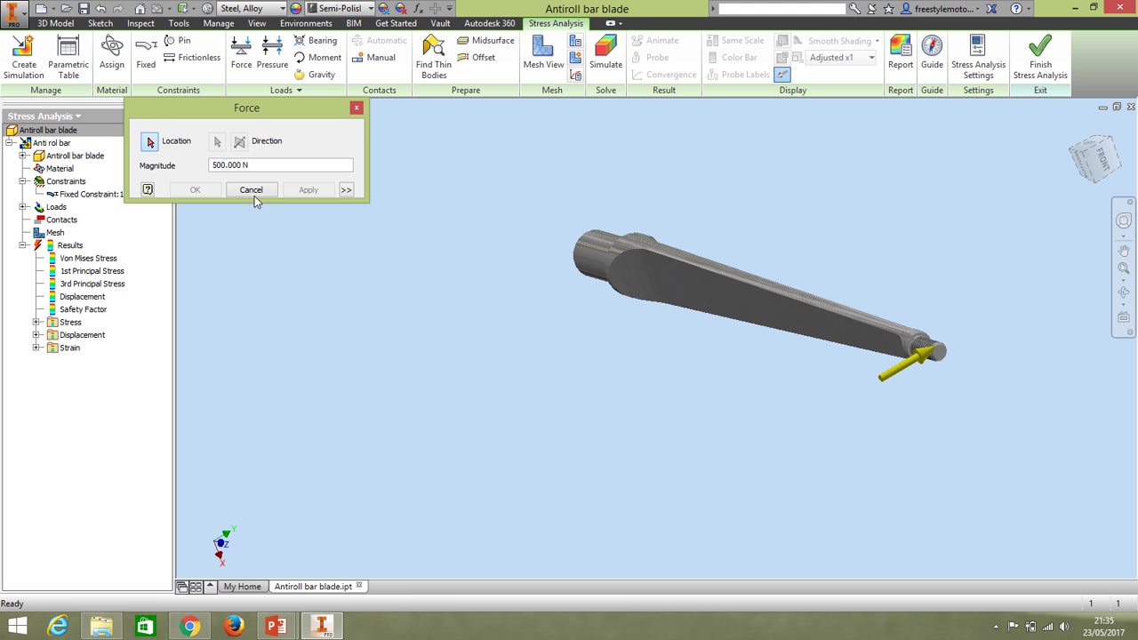
left_click(357, 109)
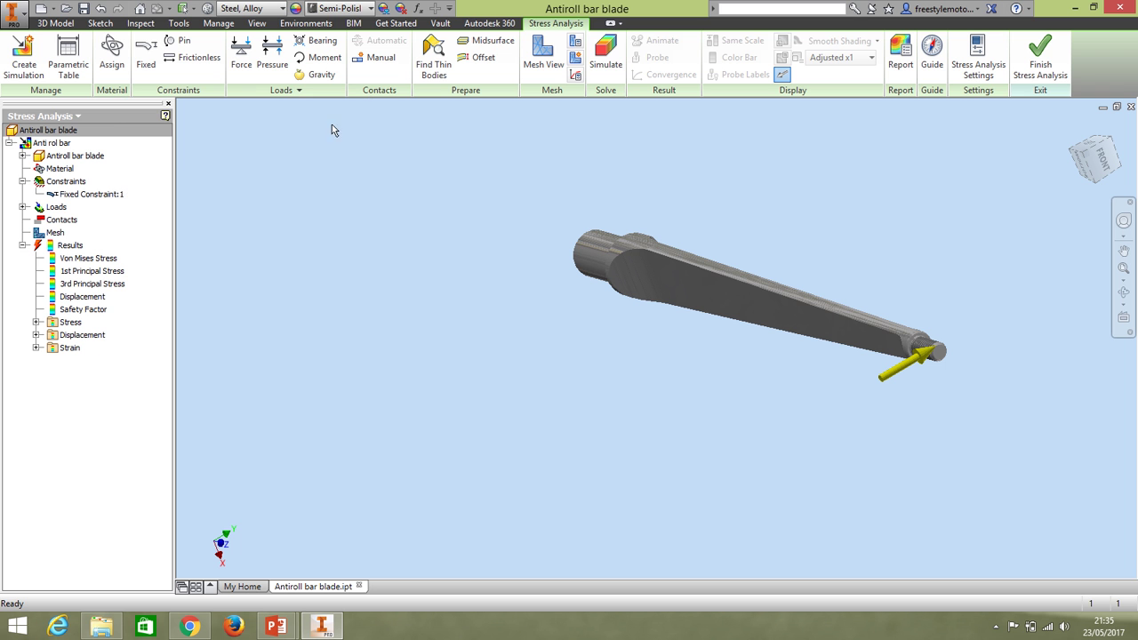
Run the simulation with the new force direction and inspect the Von Mises stress along the blade
left_click(603, 57)
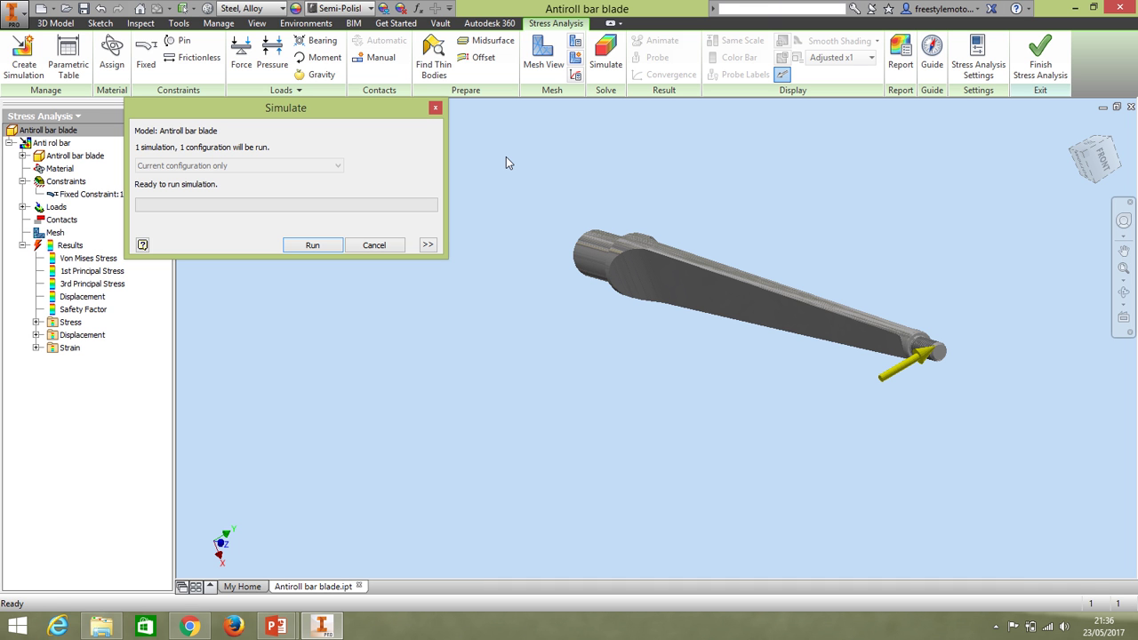
left_click(312, 246)
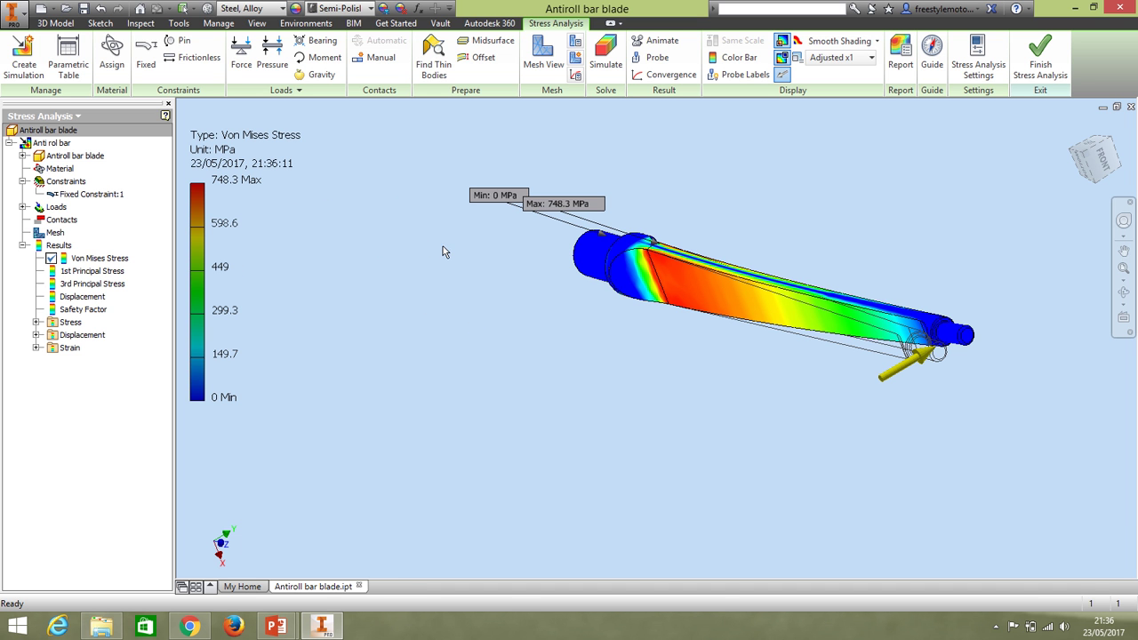
mouse_move(541, 255)
middle_mouse_down("shift")
mouse_move(536, 269)
mouse_move(524, 264)
mouse_move(528, 244)
mouse_move(561, 264)
mouse_move(531, 276)
mouse_move(553, 264)
middle_mouse_up("shift")
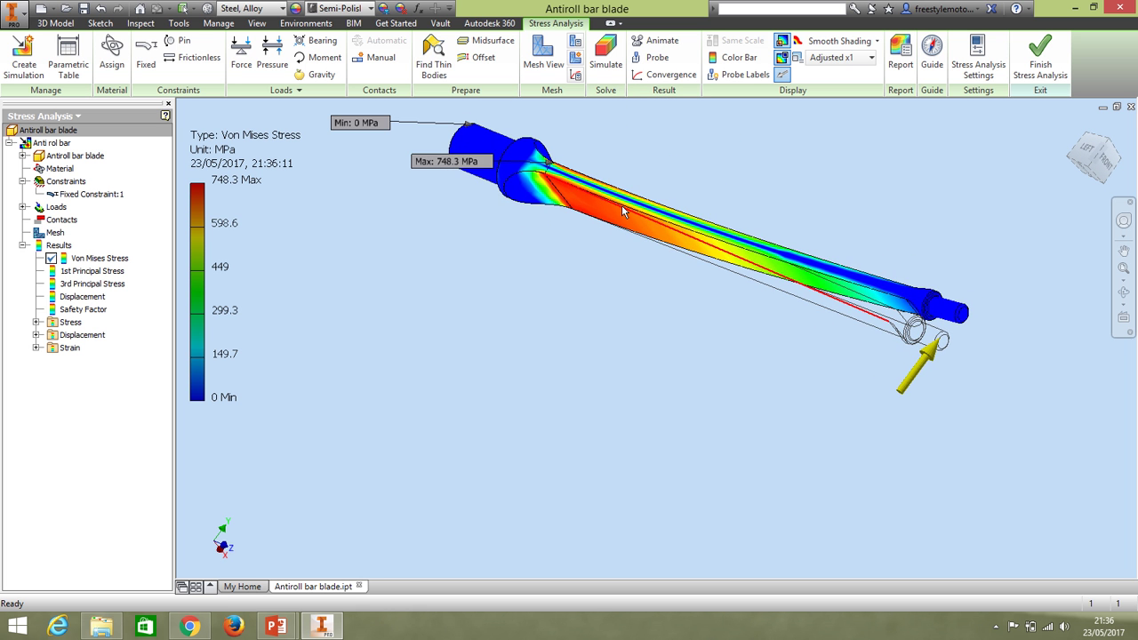
scroll(622, 211, "down", 1)
scroll(620, 208, "up", 2)
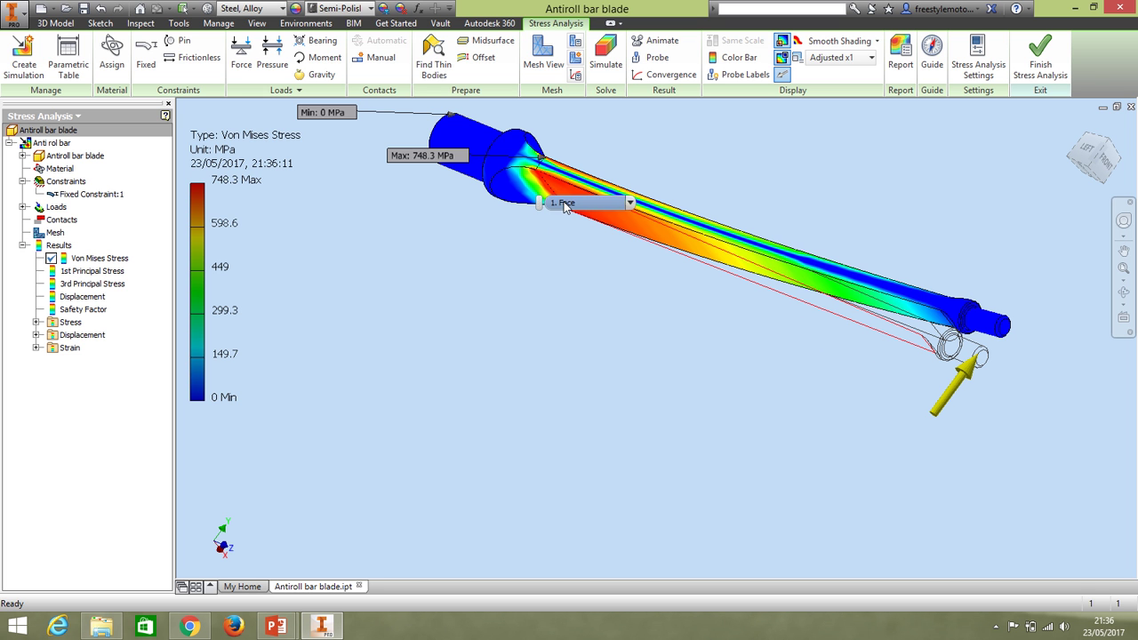
Display the Displacement result for the whole blade, play the results animation at normal speed, and close it
double_click(84, 298)
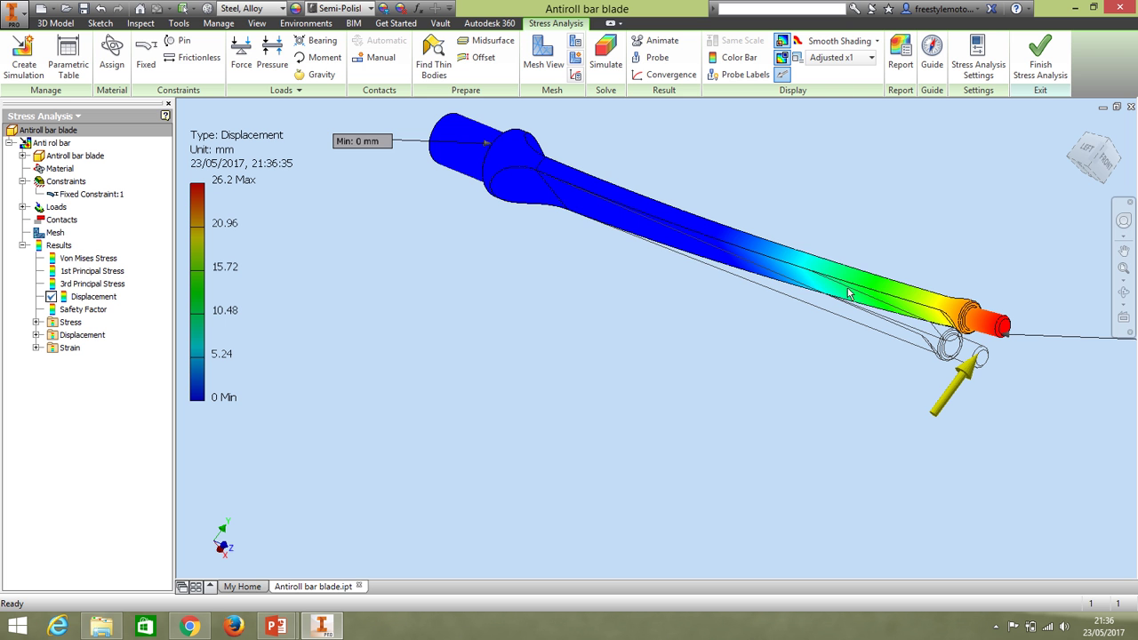
middle_click_drag(681, 254, 679, 316, "shift")
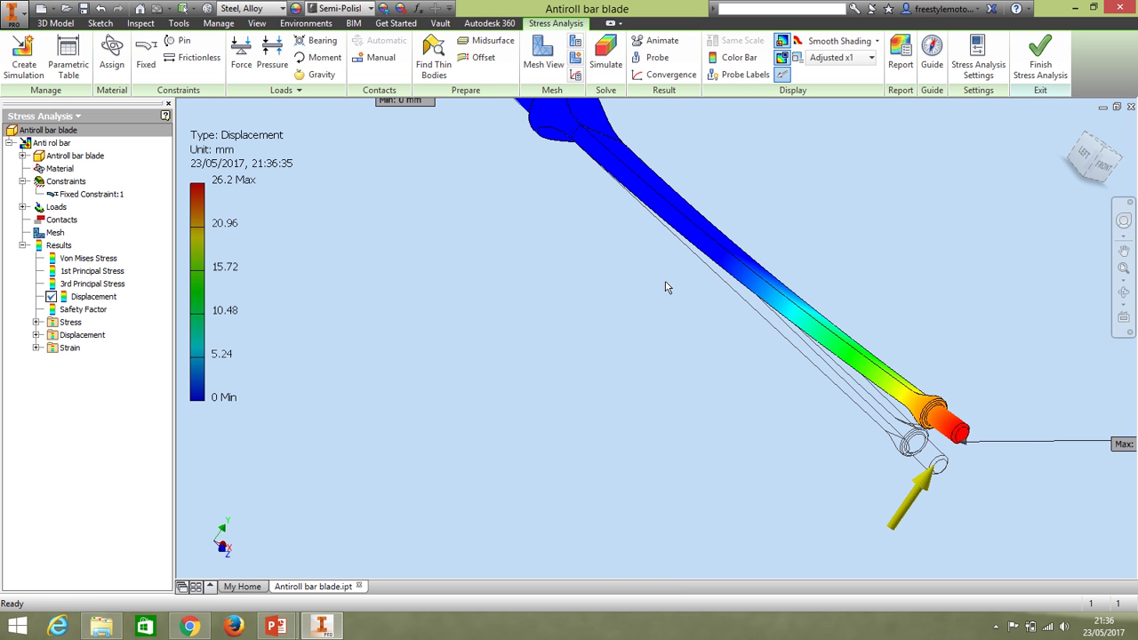
scroll(613, 201, "down", 3)
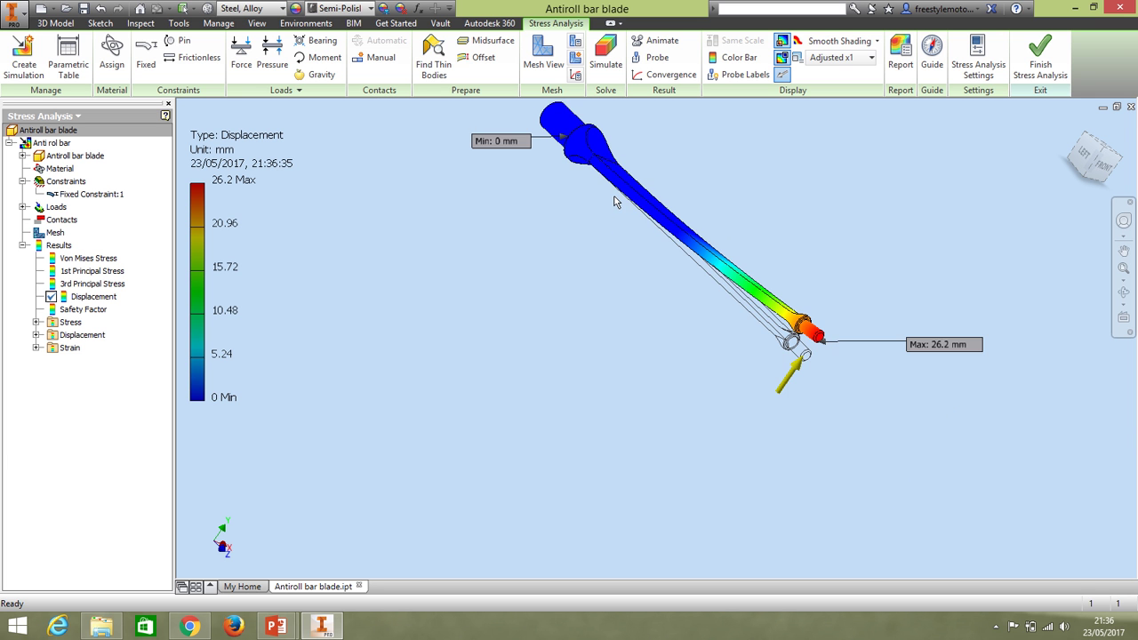
middle_click_drag(616, 199, 578, 293)
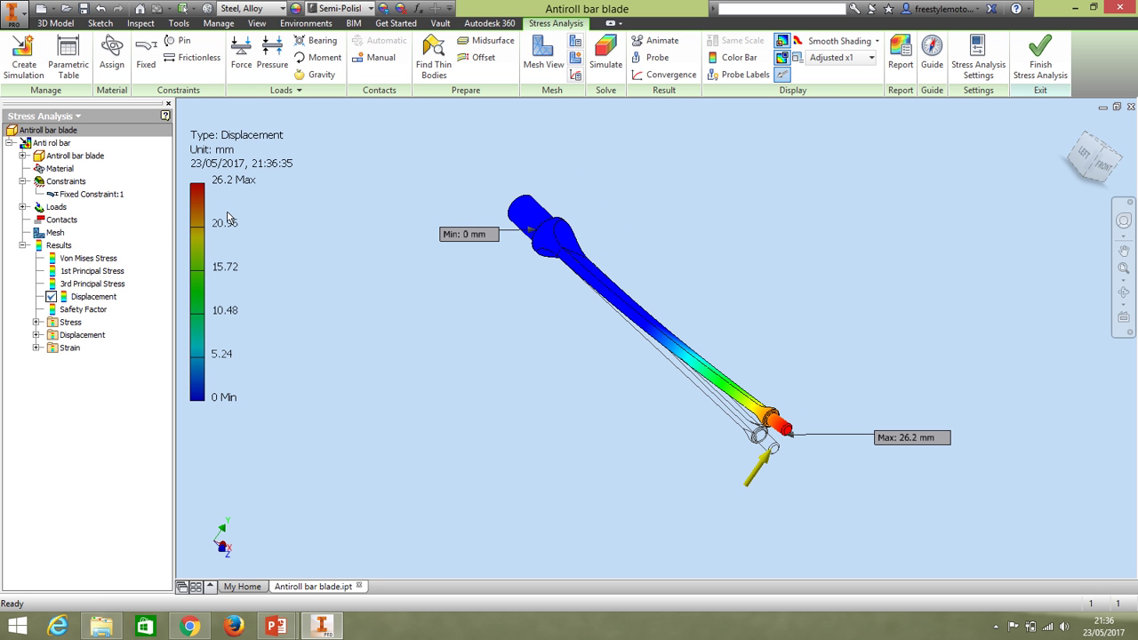
left_click(84, 308)
left_click(658, 40)
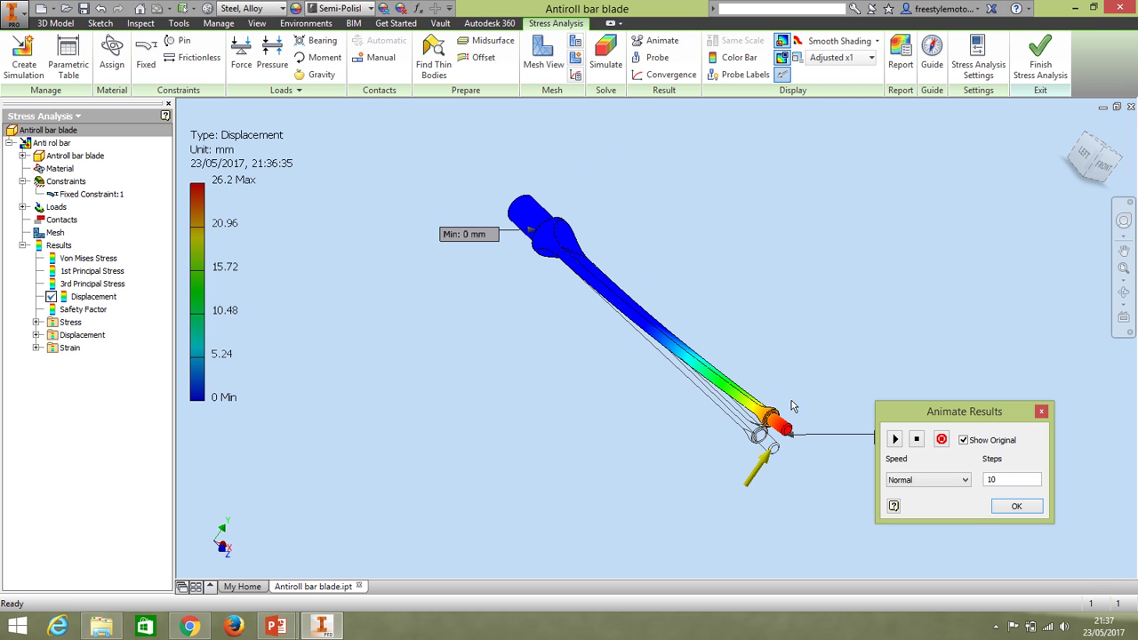
left_click(895, 439)
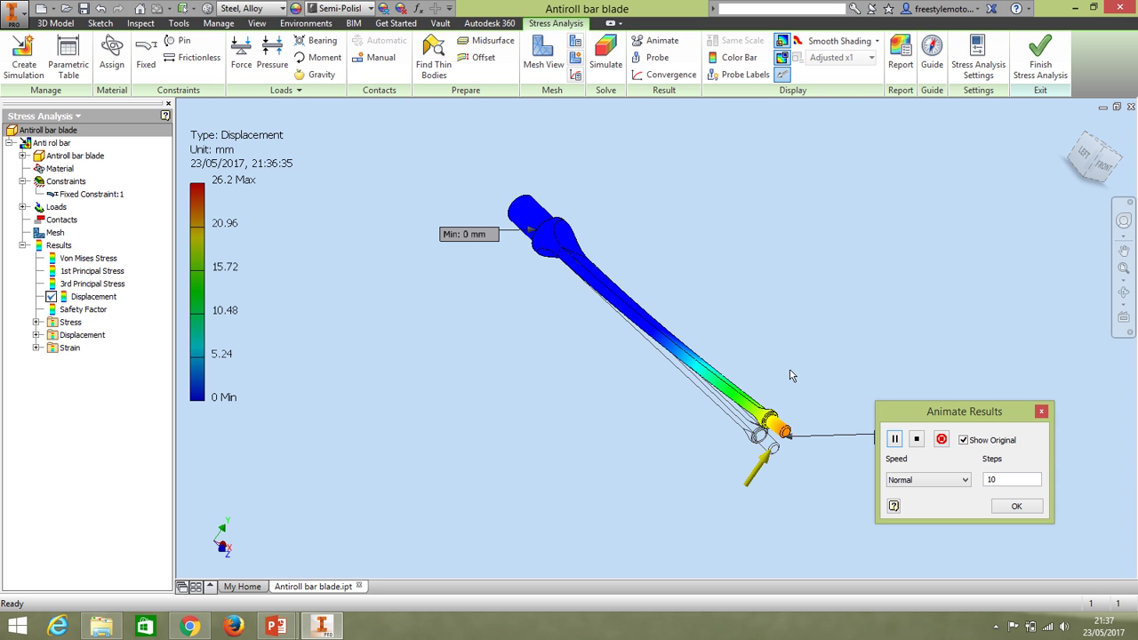
left_click(1016, 505)
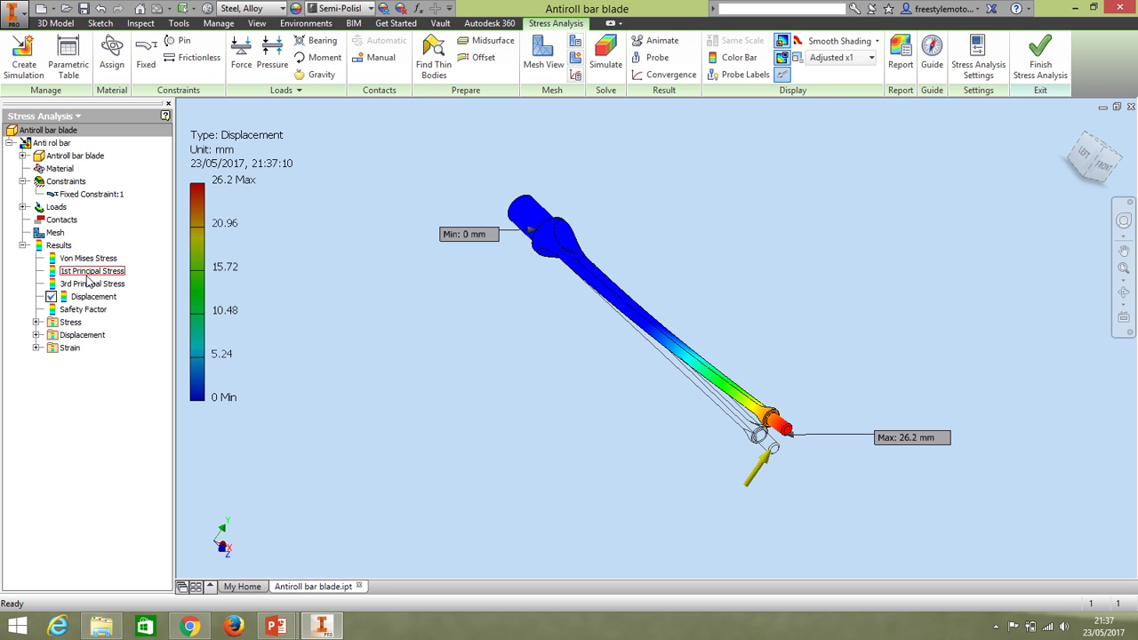
Display the 3rd Principal Stress and the 1st Principal Stress results, and inspect the latter on the blade's flat side
double_click(88, 284)
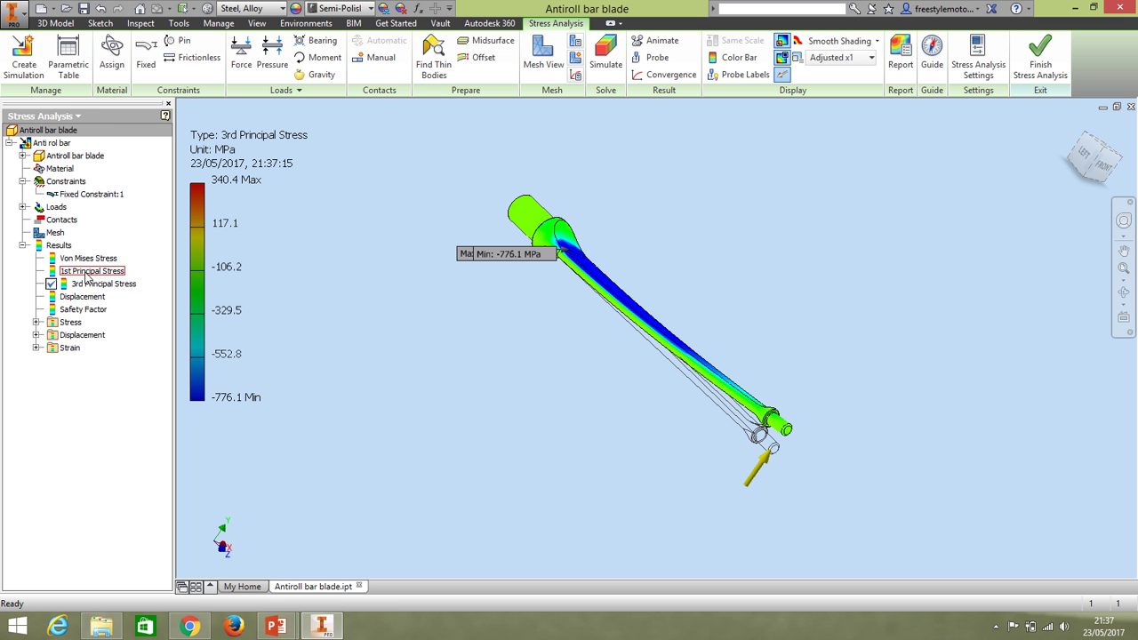
double_click(88, 272)
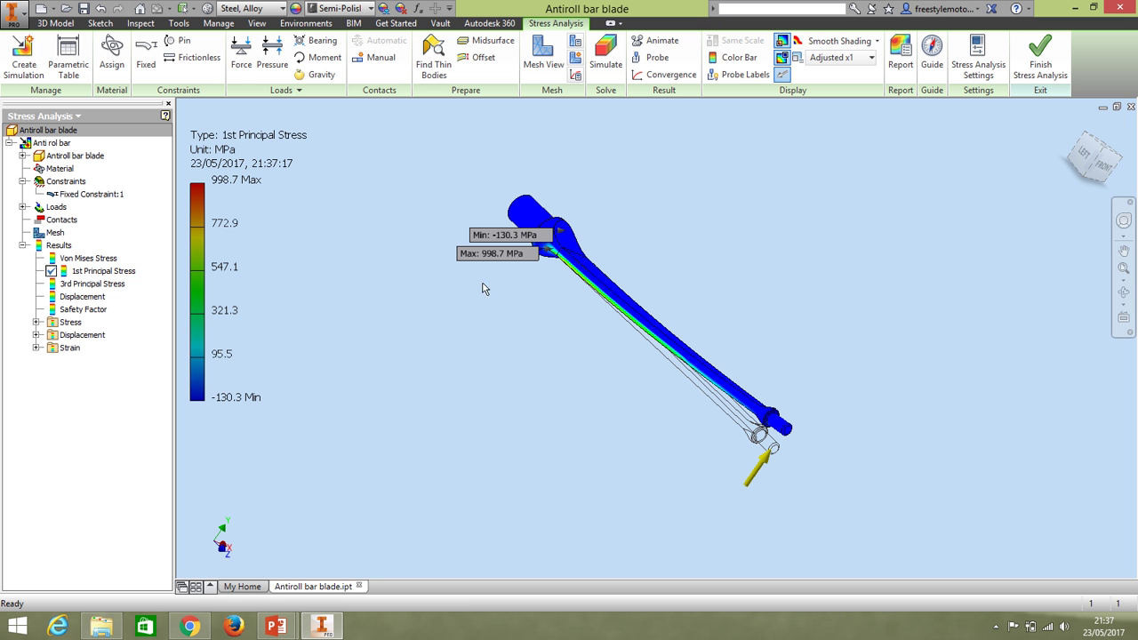
middle_click_drag(463, 295, 452, 233, "shift")
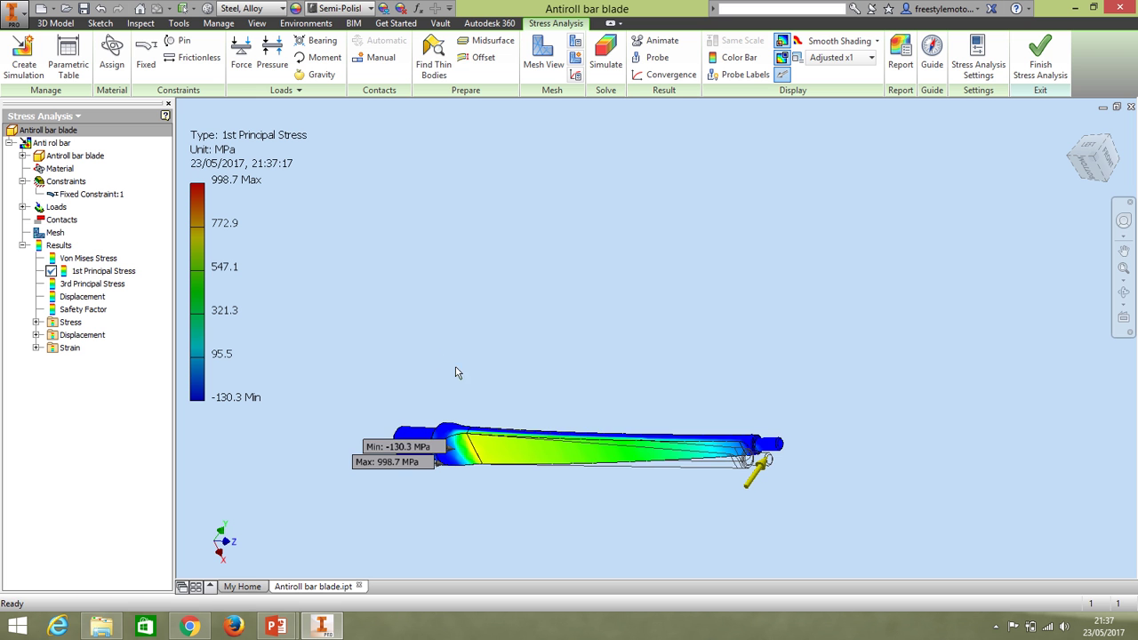
middle_click_drag(499, 463, 536, 384)
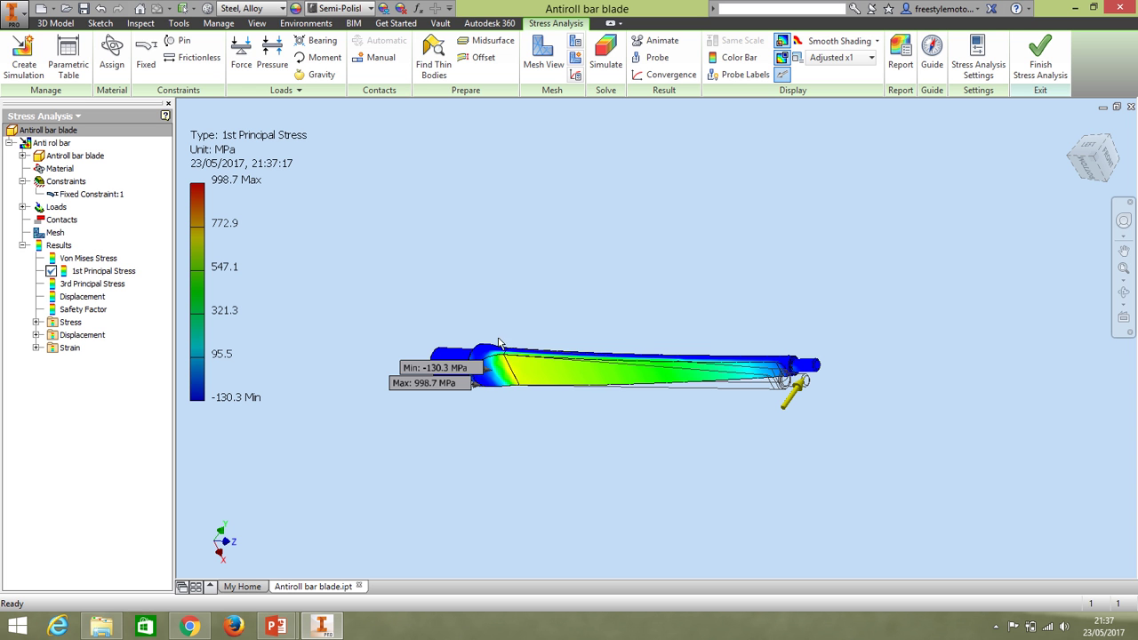
Display the Safety Factor result and inspect its distribution over the blade's flat side and narrow edge
double_click(76, 311)
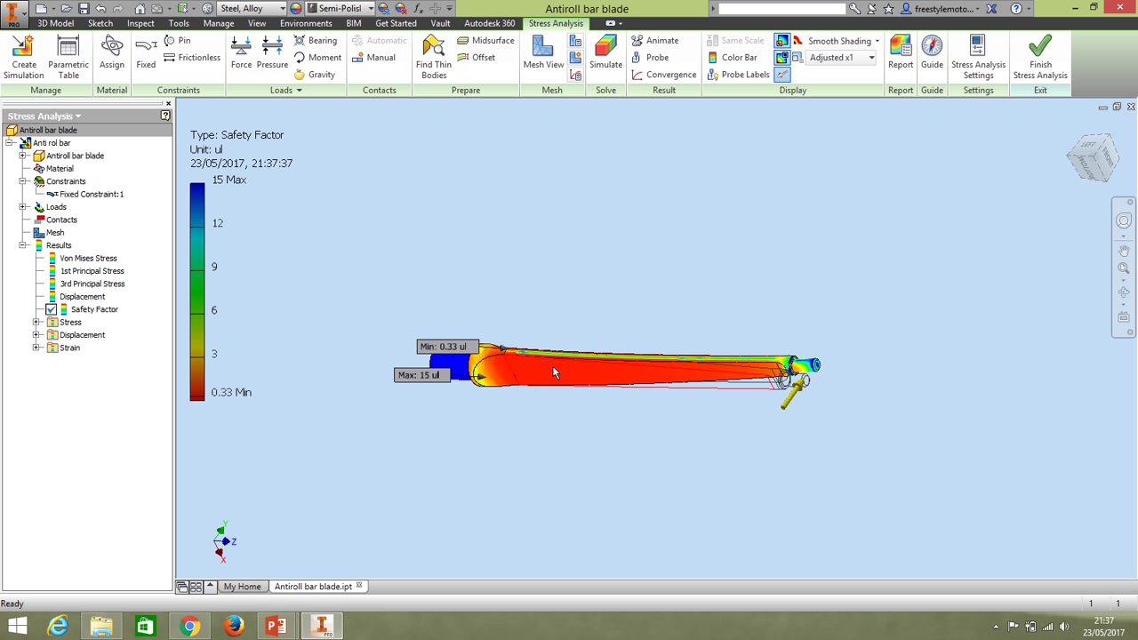
scroll(553, 369, "down", 2)
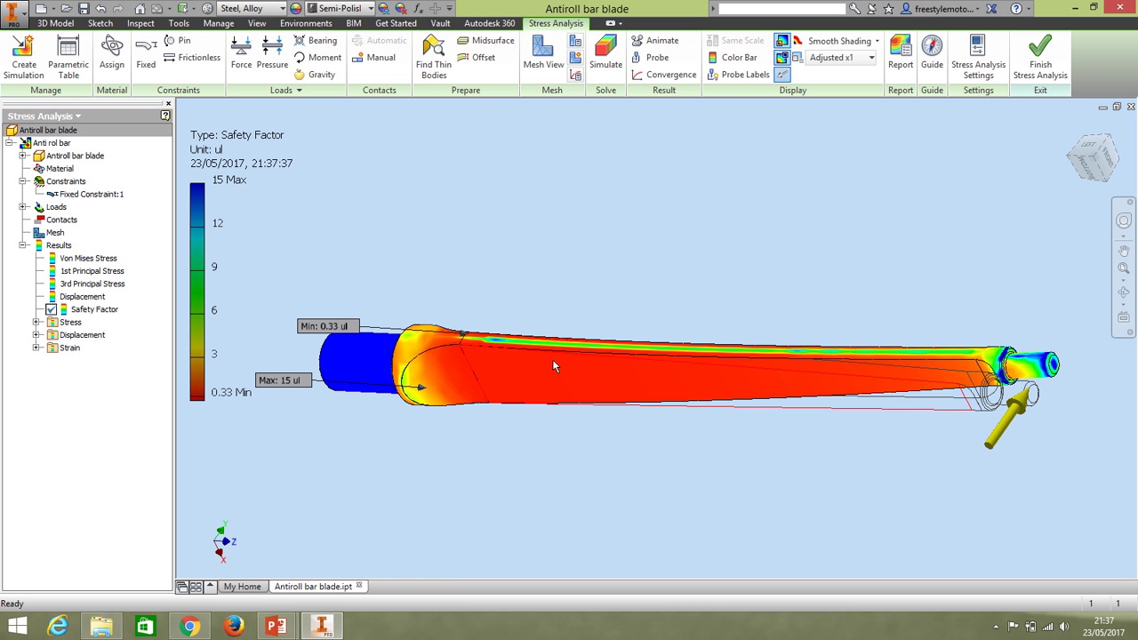
middle_click_drag(552, 365, 528, 376, "shift")
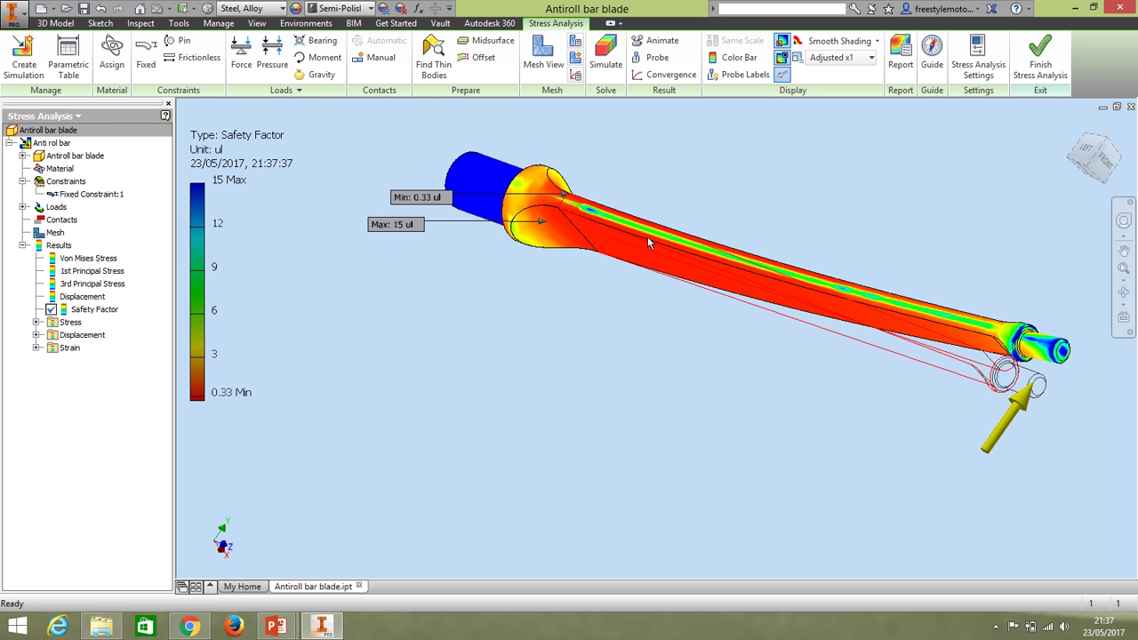
scroll(649, 244, "up", 2)
middle_click_drag(649, 227, 579, 293)
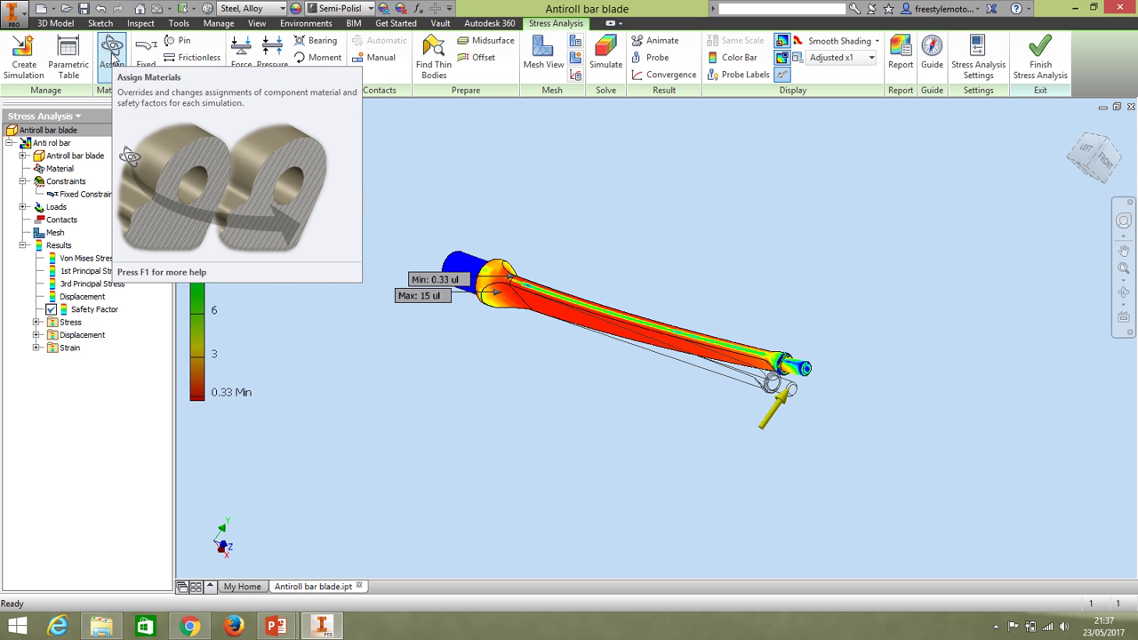
Open the blade's material assignment and look through the Inventor Material Library without choosing another material
left_click(112, 55)
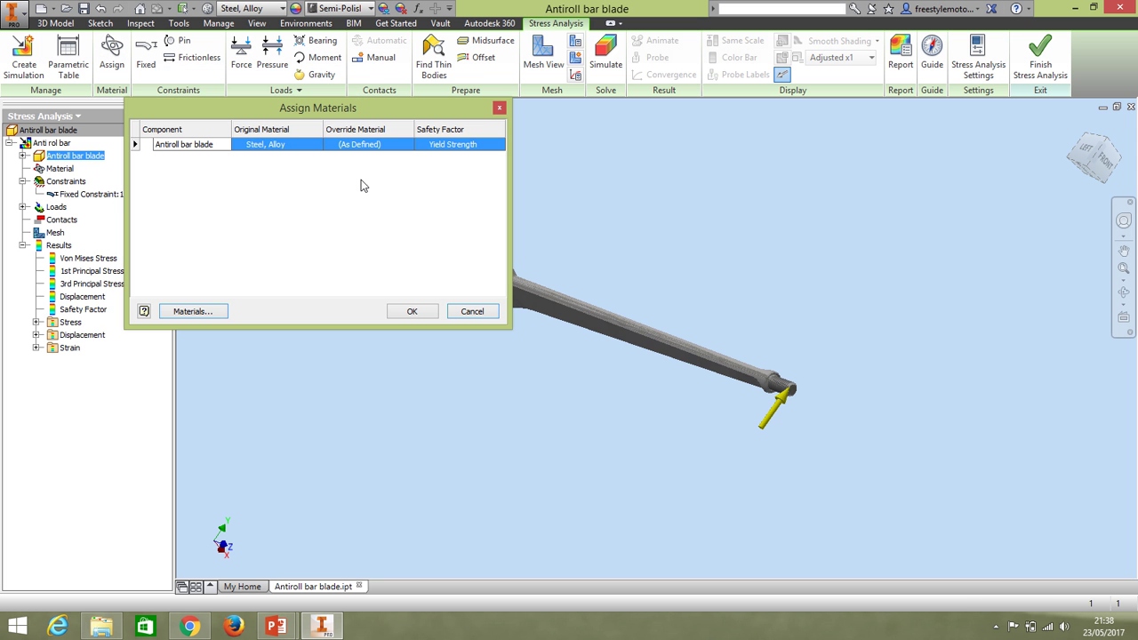
left_click(195, 315)
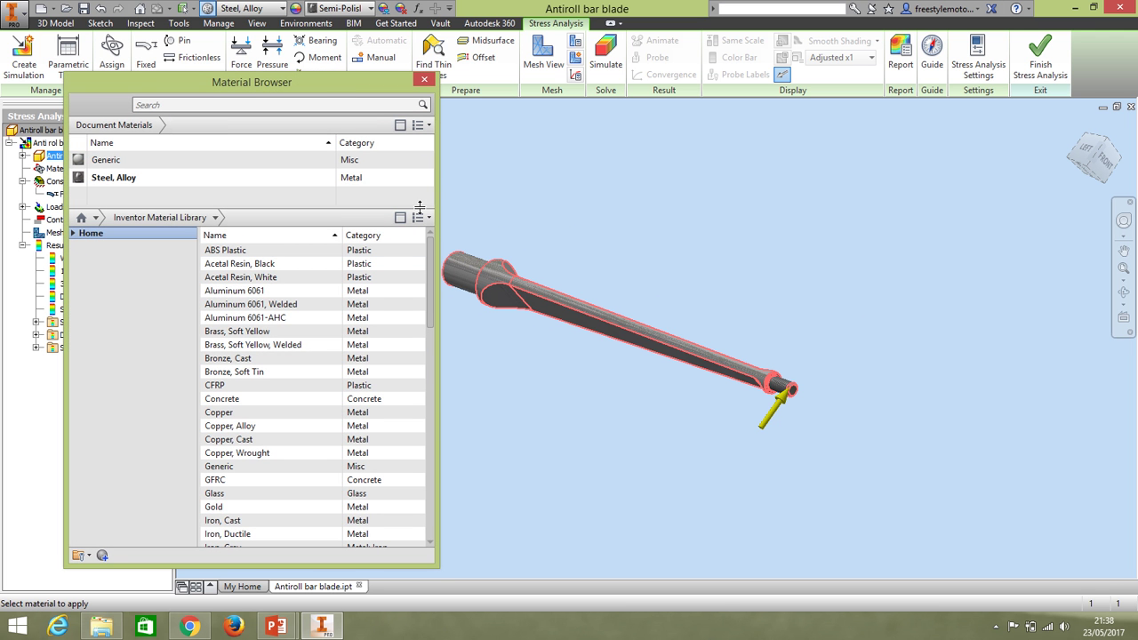
left_click(424, 78)
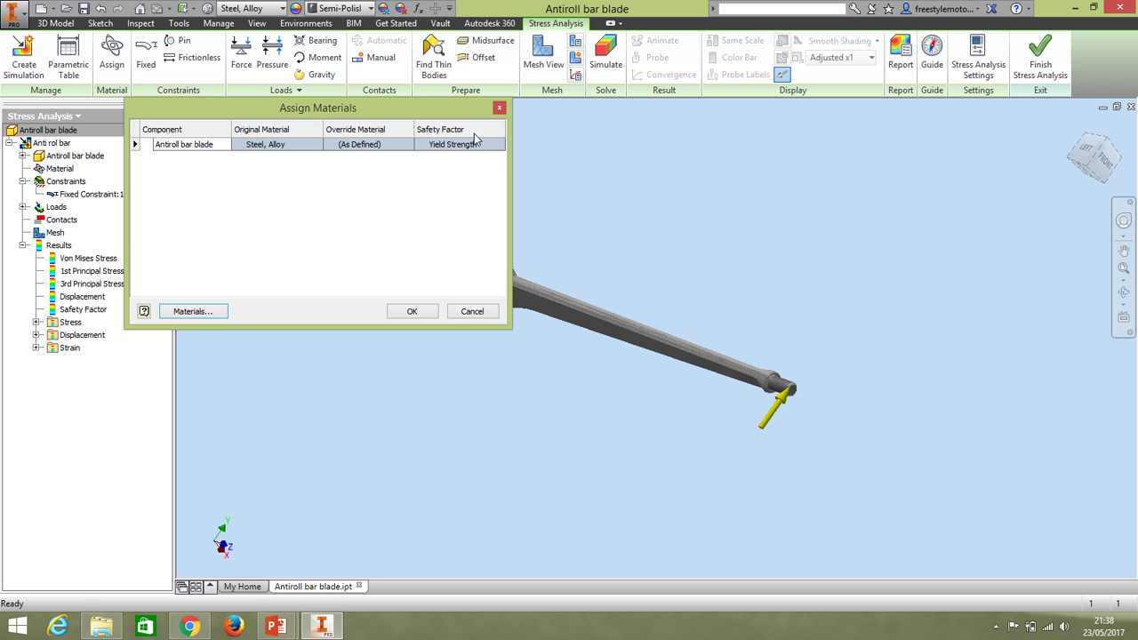